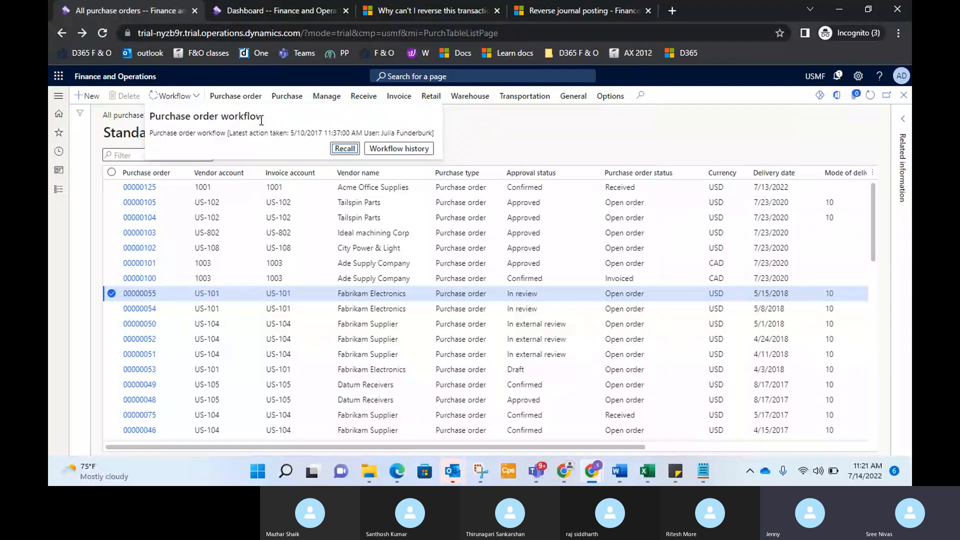
Switch to the Skype call, mute the microphone and the computer's sound, and return to the purchase order list.
key(alt+Tab)
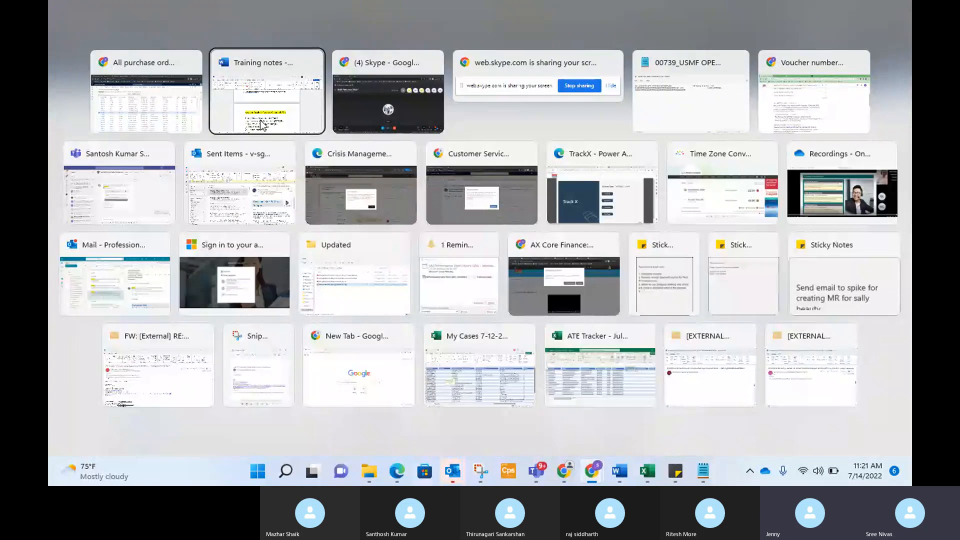
key(alt+Tab)
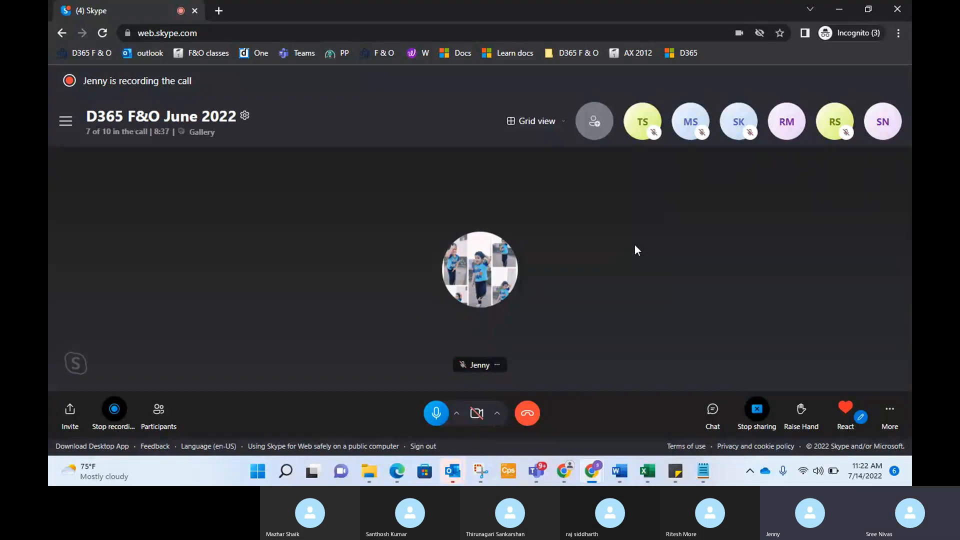
click(436, 413)
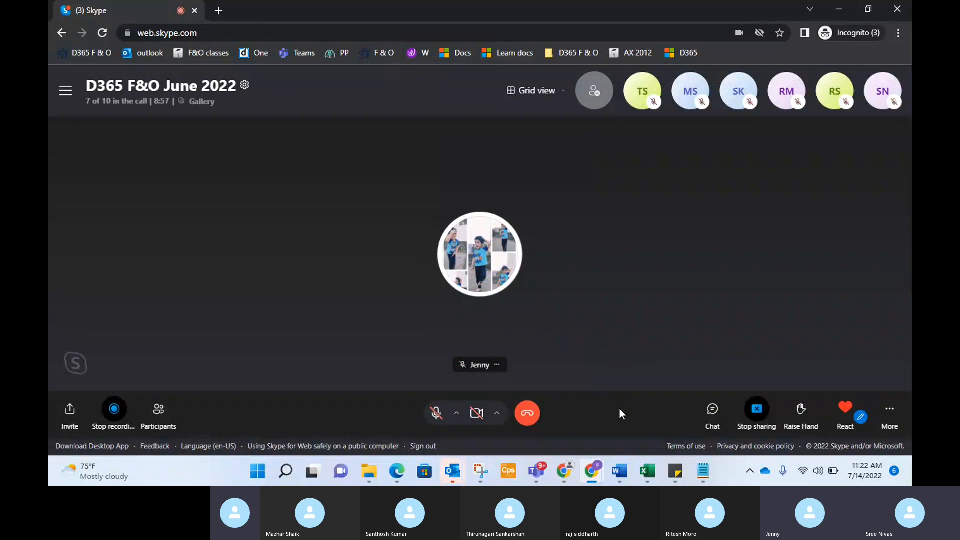
click(818, 470)
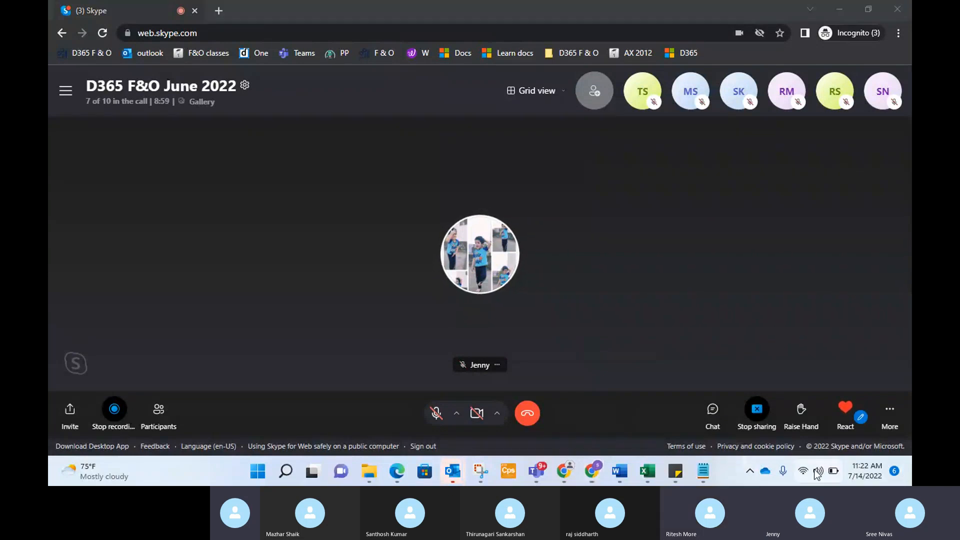
click(696, 397)
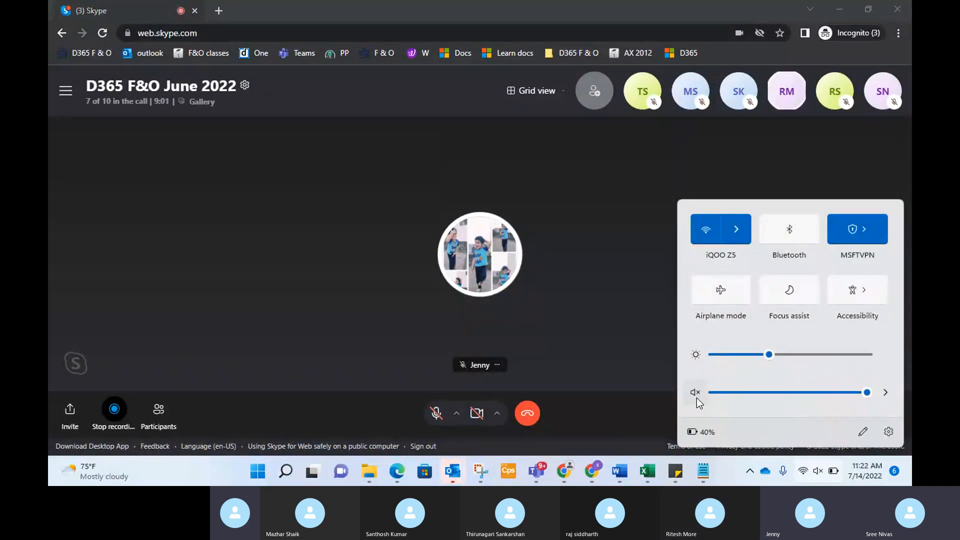
click(605, 403)
key(alt+Tab)
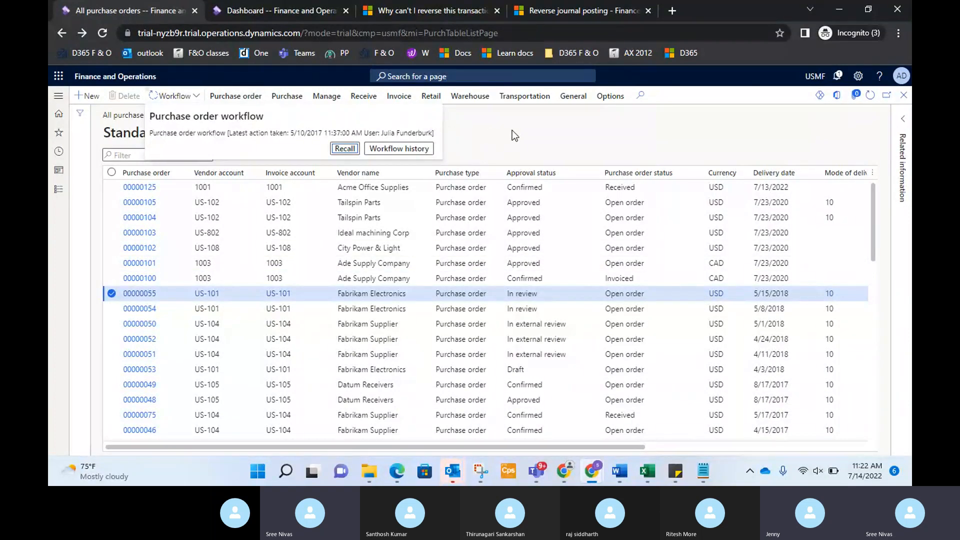
Close the workflow details and examine the order, purchase and management commands available for the selected purchase order.
key(Escape)
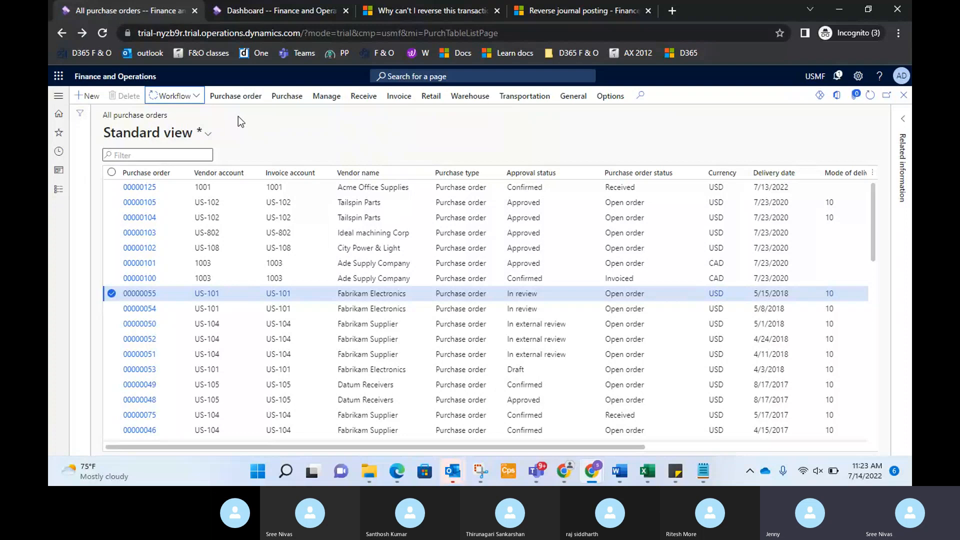
click(236, 96)
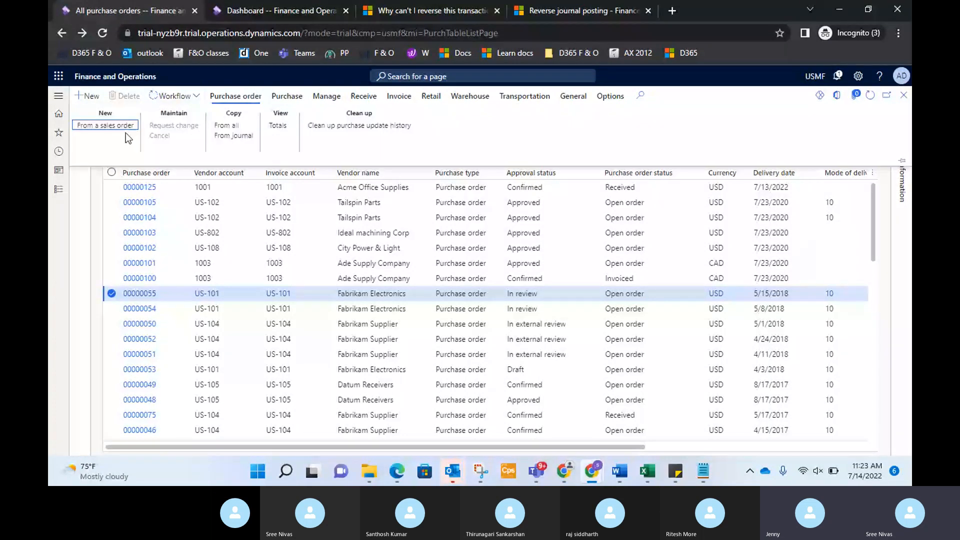
click(293, 99)
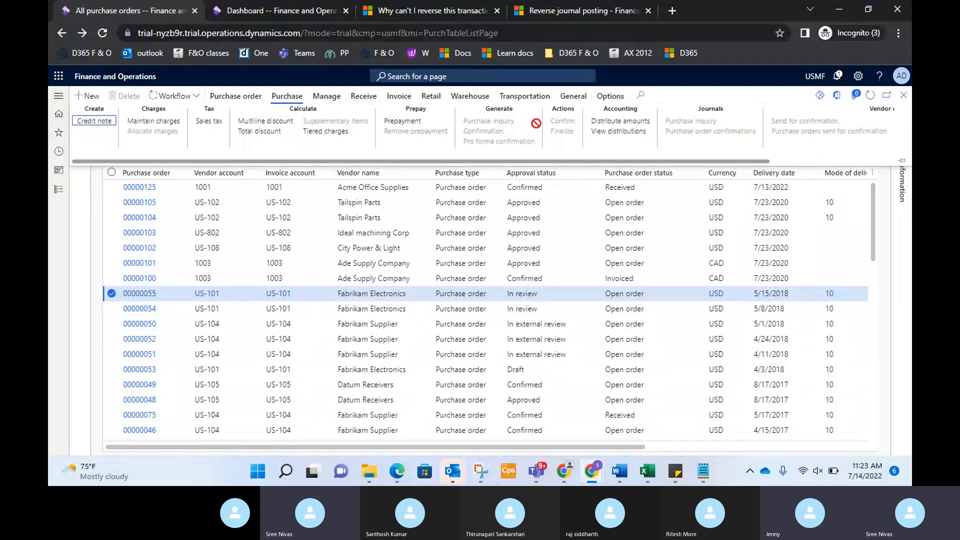
key(Escape)
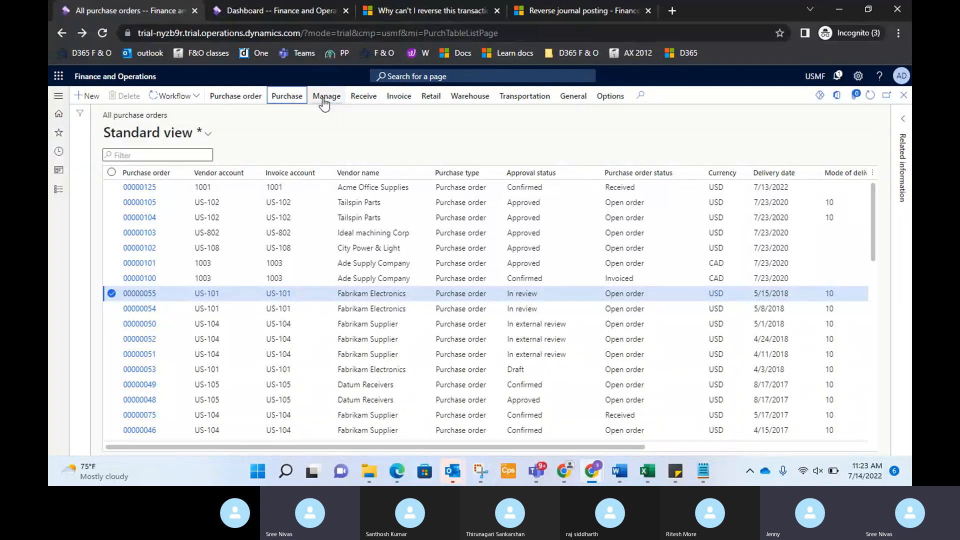
click(326, 96)
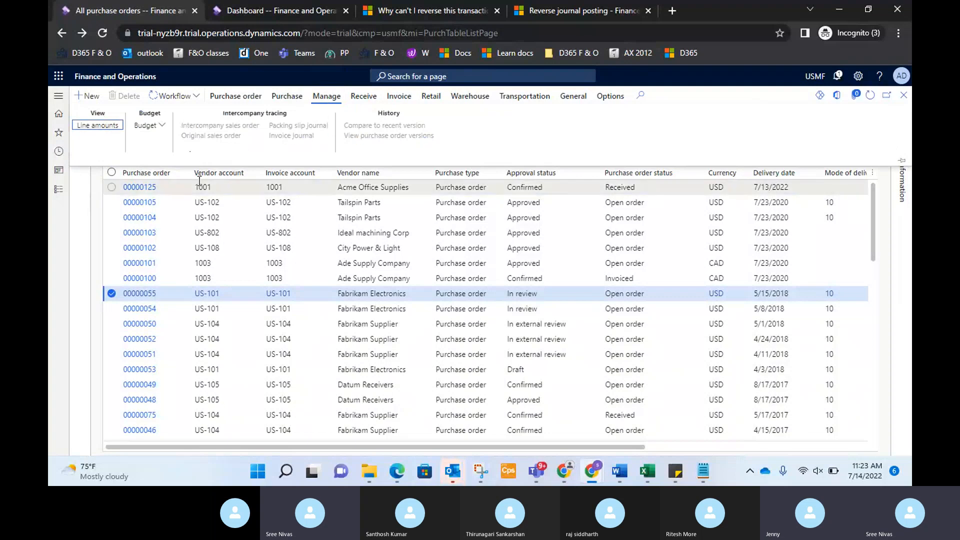
click(78, 202)
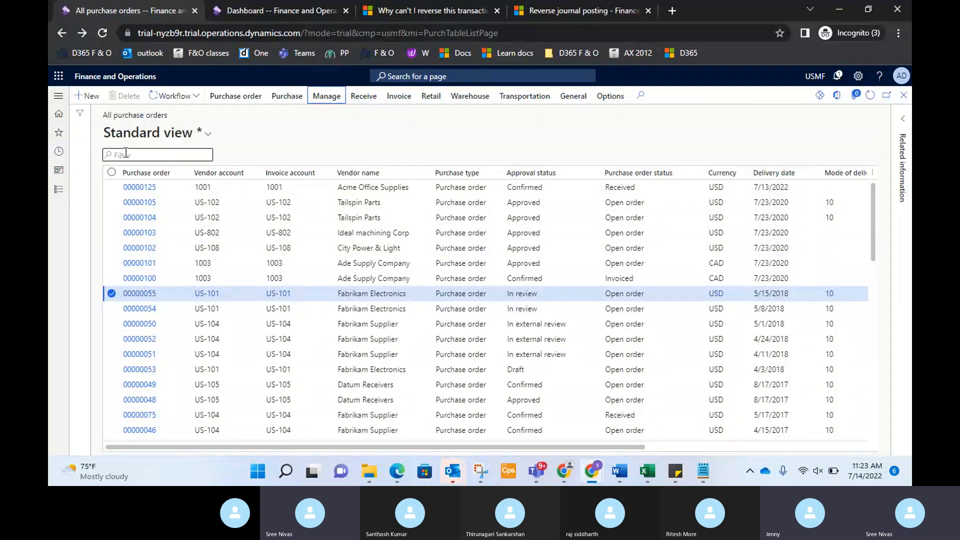
click(88, 98)
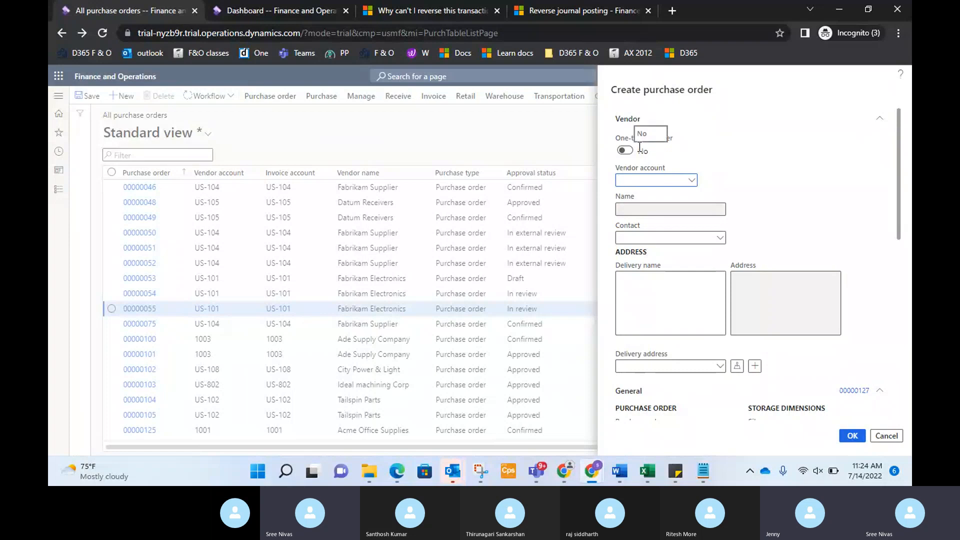
key(alt+Tab)
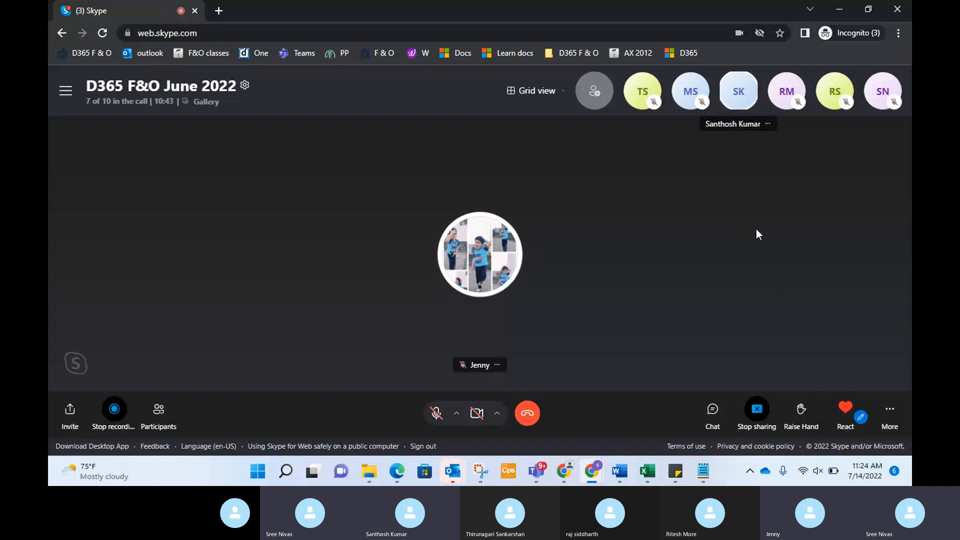
key(alt+Tab)
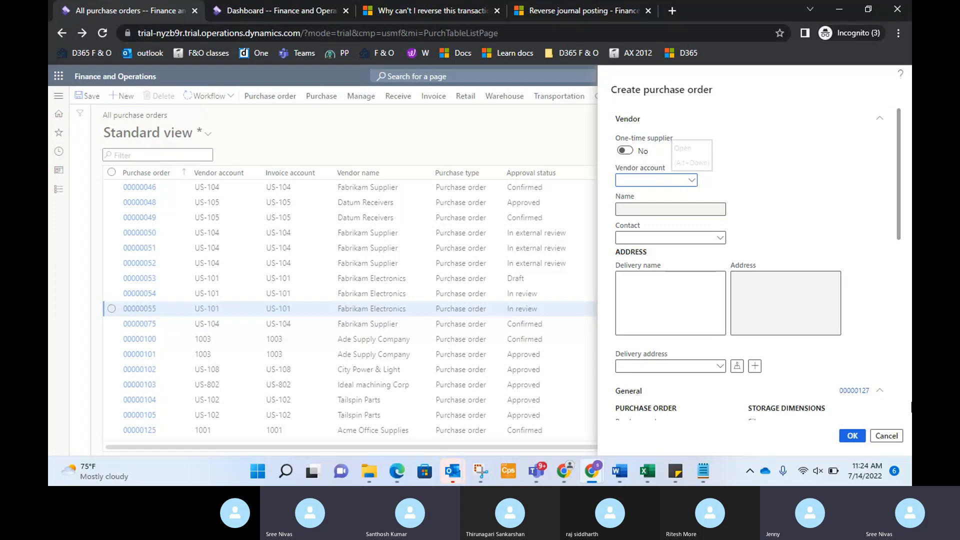
click(886, 437)
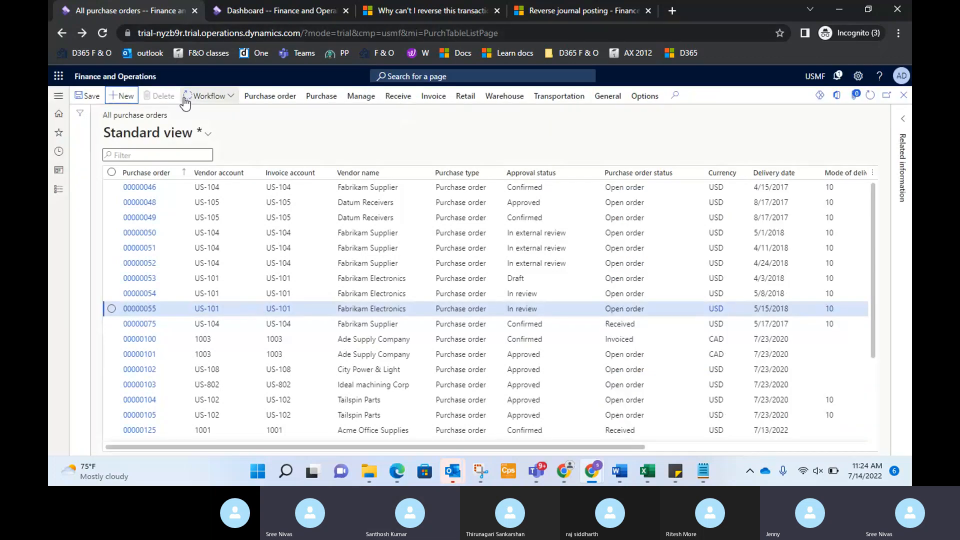
Start creating a new purchase order from the all purchase orders list.
click(128, 101)
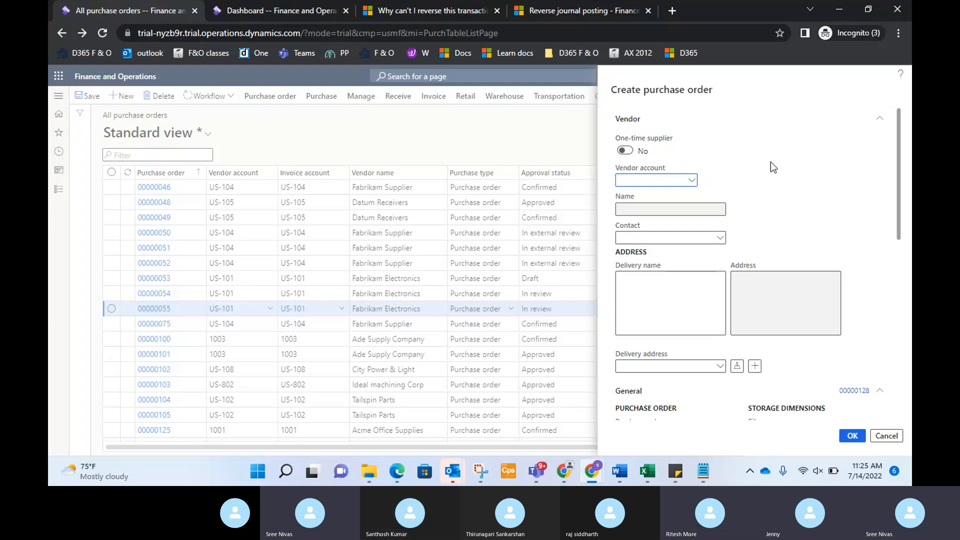
click(671, 209)
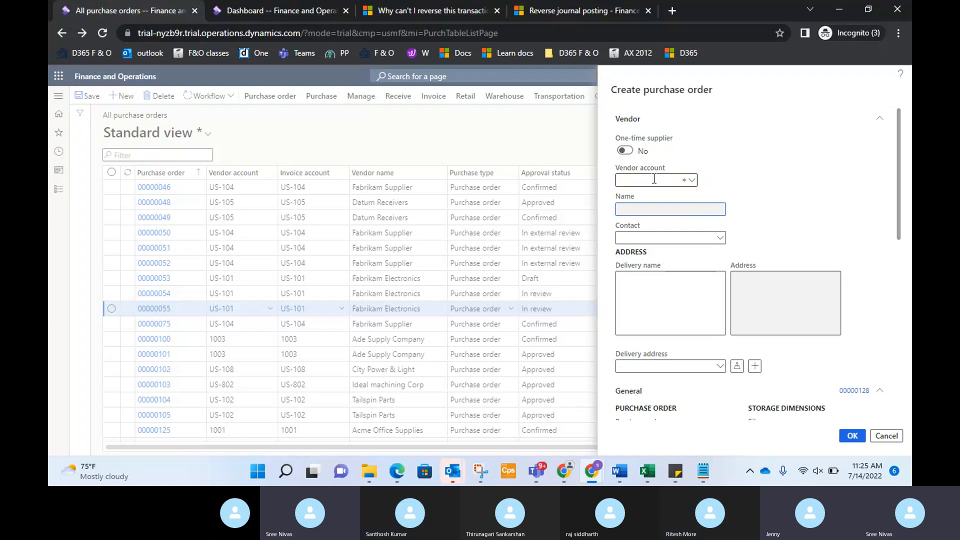
click(775, 179)
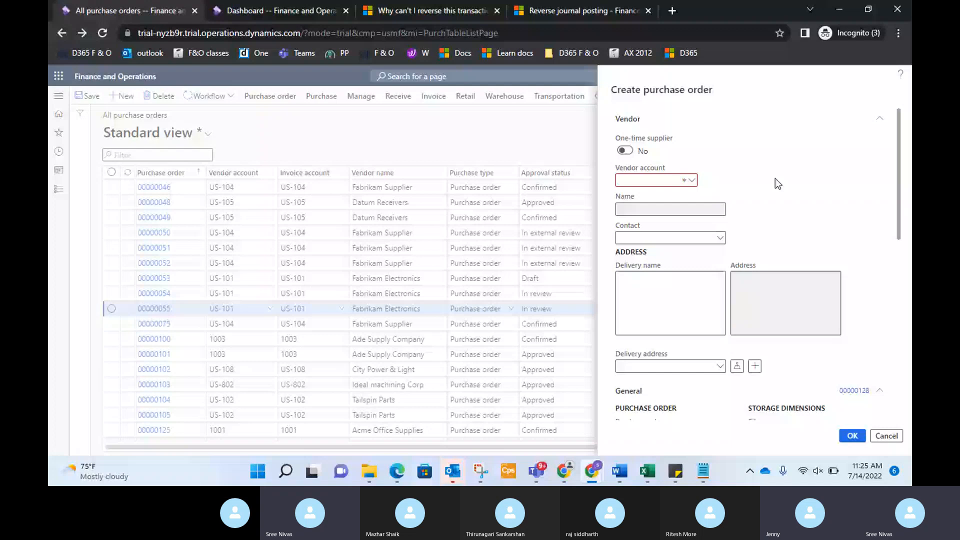
key(alt+Tab)
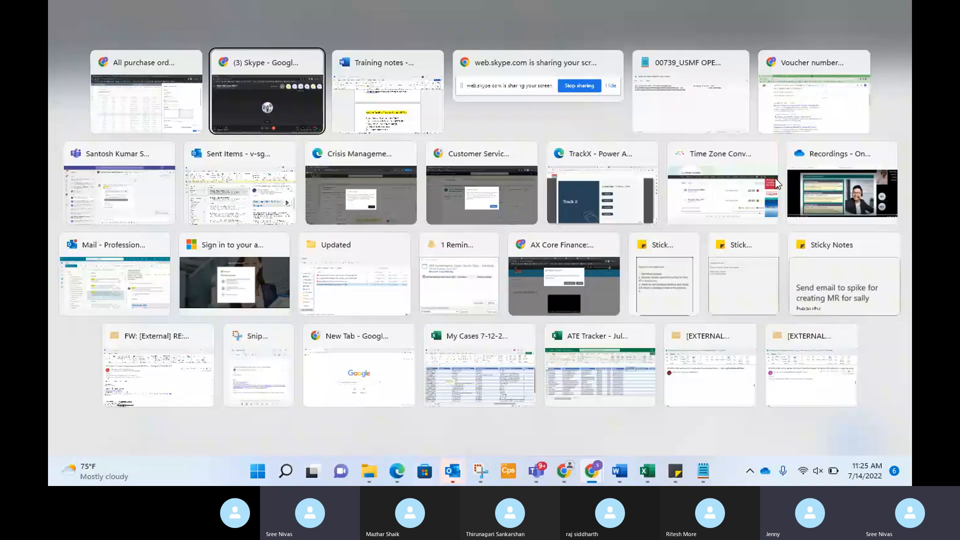
key(Escape)
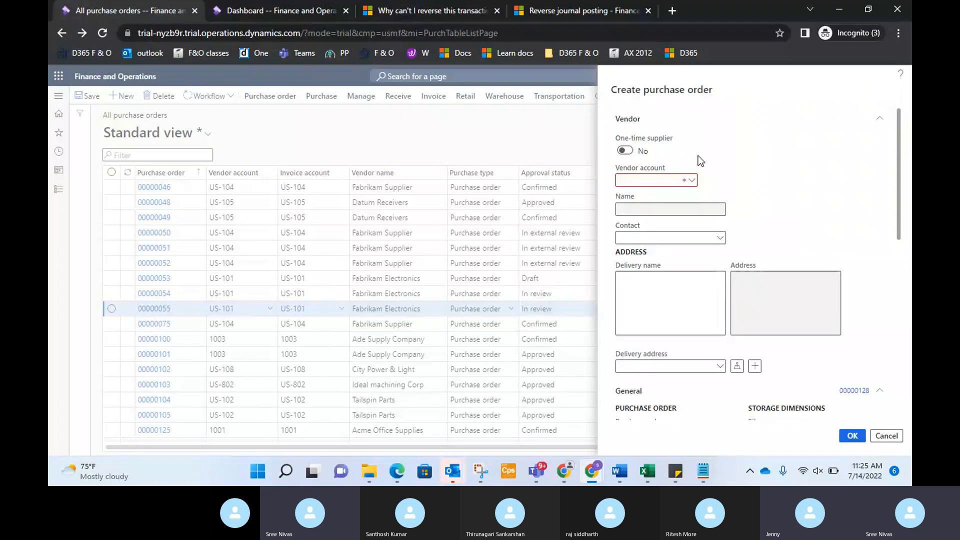
Try the one-time supplier option for the new purchase order and clear the vendor account it fills in.
click(627, 152)
click(628, 153)
click(693, 182)
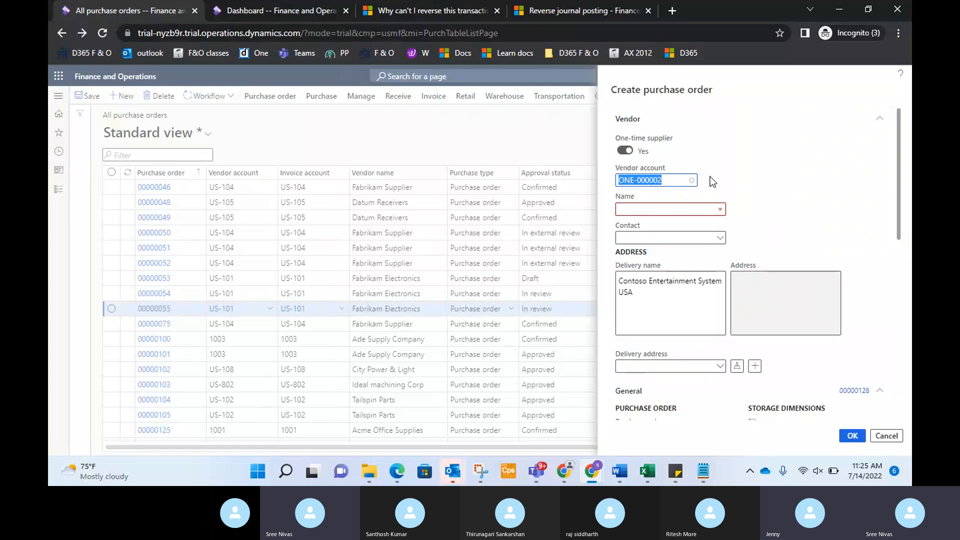
click(816, 158)
click(678, 176)
key(BackSpace)
key(BackSpace)
key(BackSpace)
key(BackSpace)
key(BackSpace)
key(BackSpace)
key(BackSpace)
key(BackSpace)
key(BackSpace)
key(BackSpace)
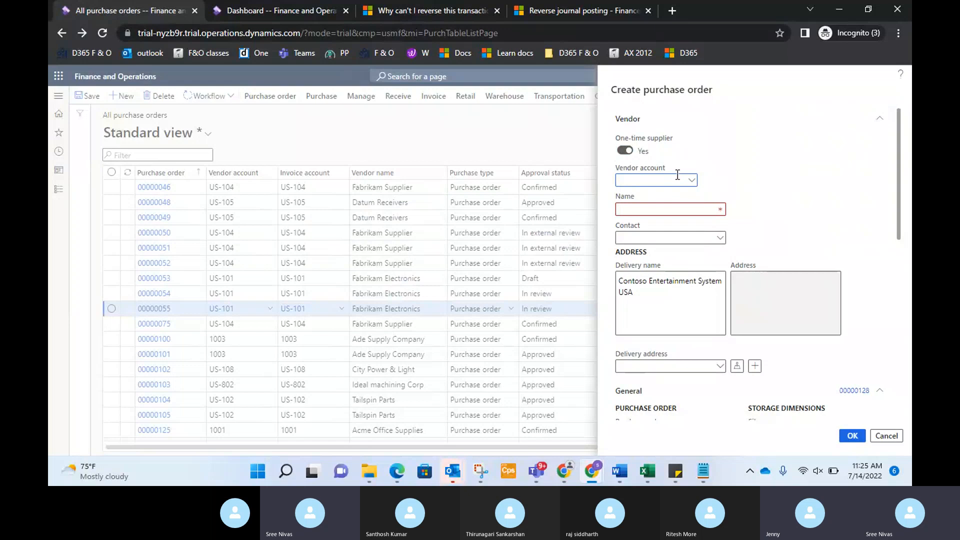
click(624, 151)
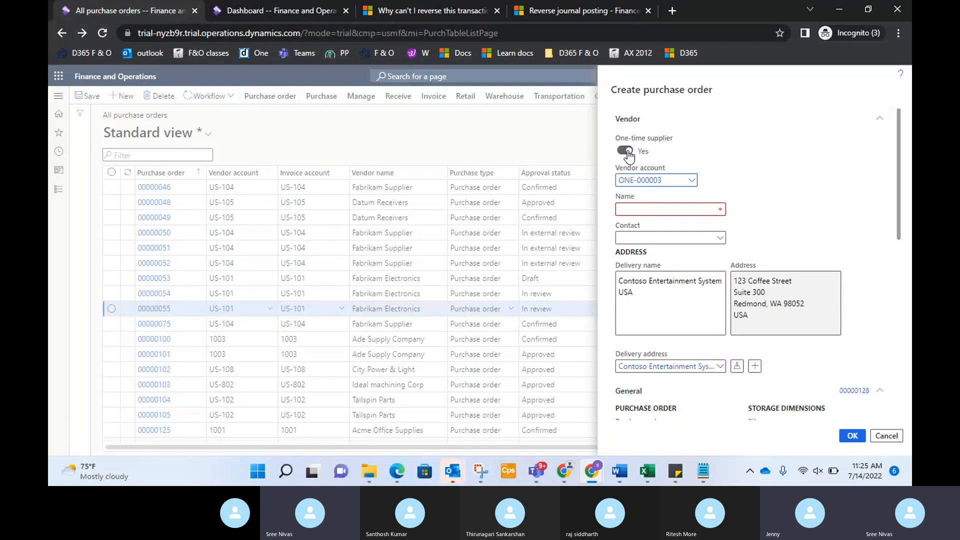
click(675, 182)
key(BackSpace)
Turn off the one-time supplier option and choose Wipro as the vendor of the new purchase order.
click(625, 151)
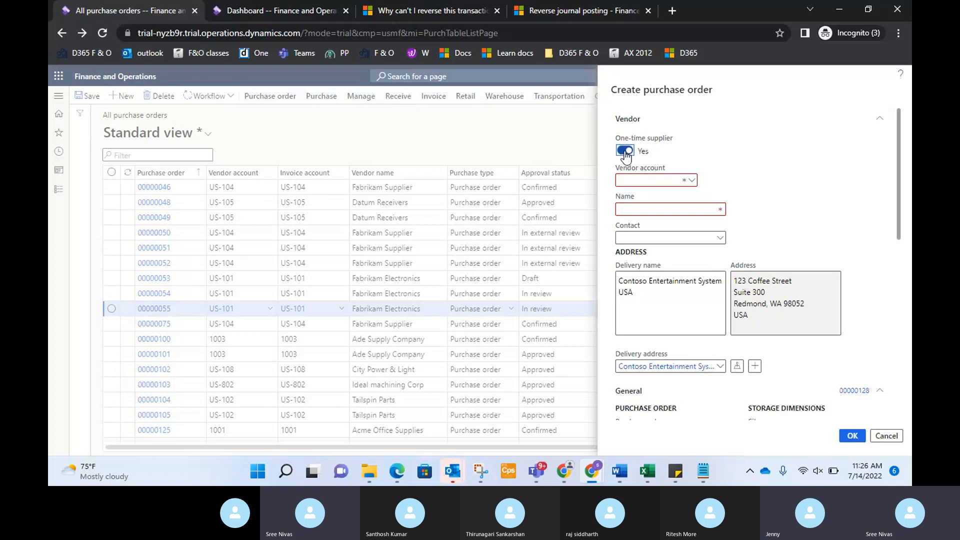
click(625, 151)
click(691, 184)
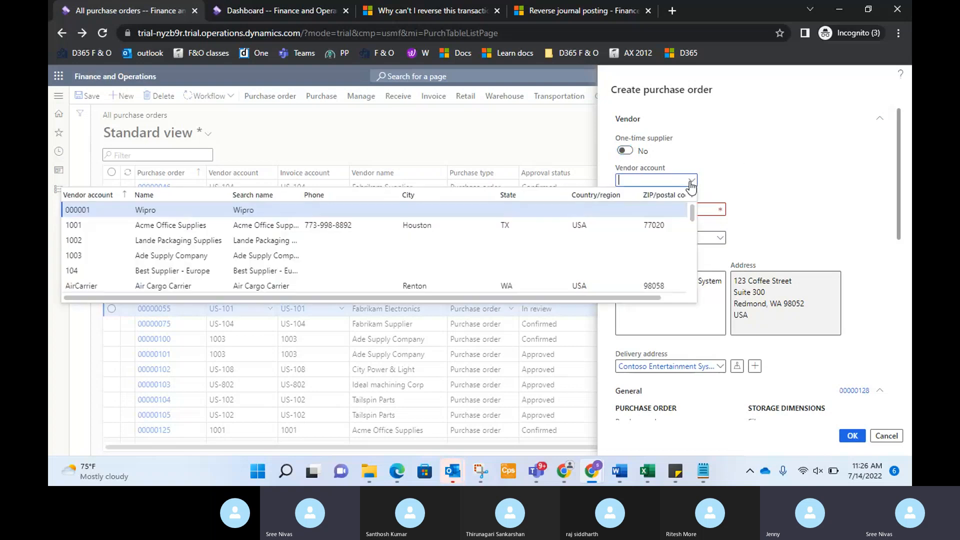
click(163, 211)
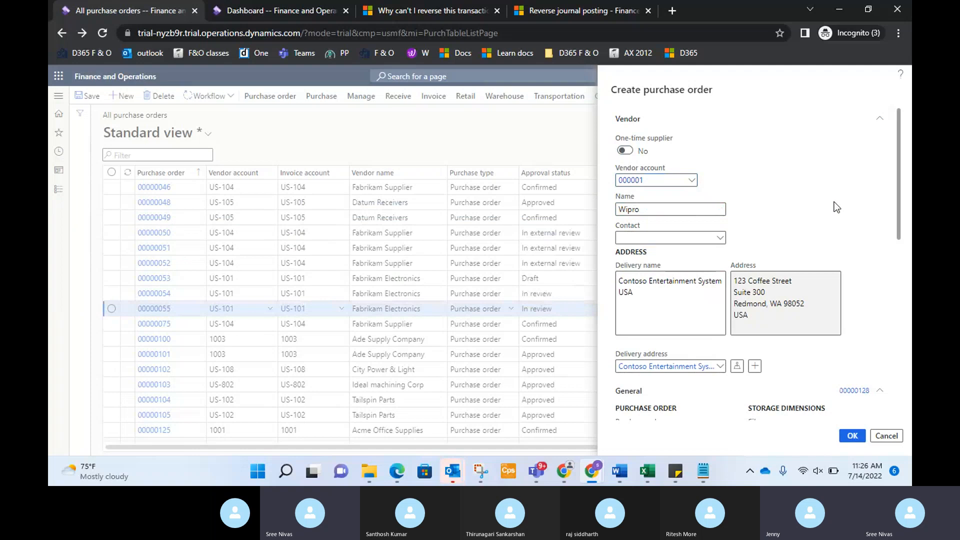
Examine the new order's contact, delivery address, storage dimensions, dates and other general fields.
click(699, 240)
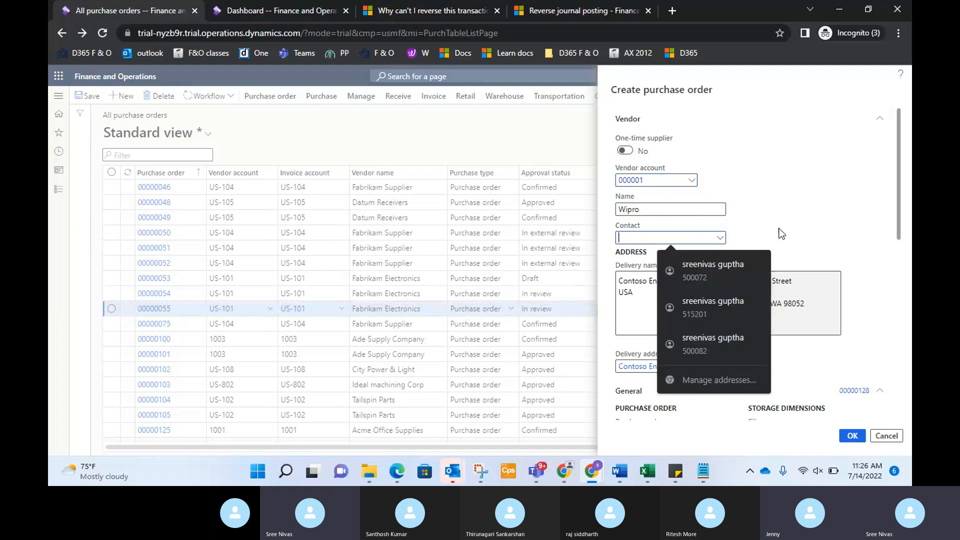
click(781, 233)
click(676, 302)
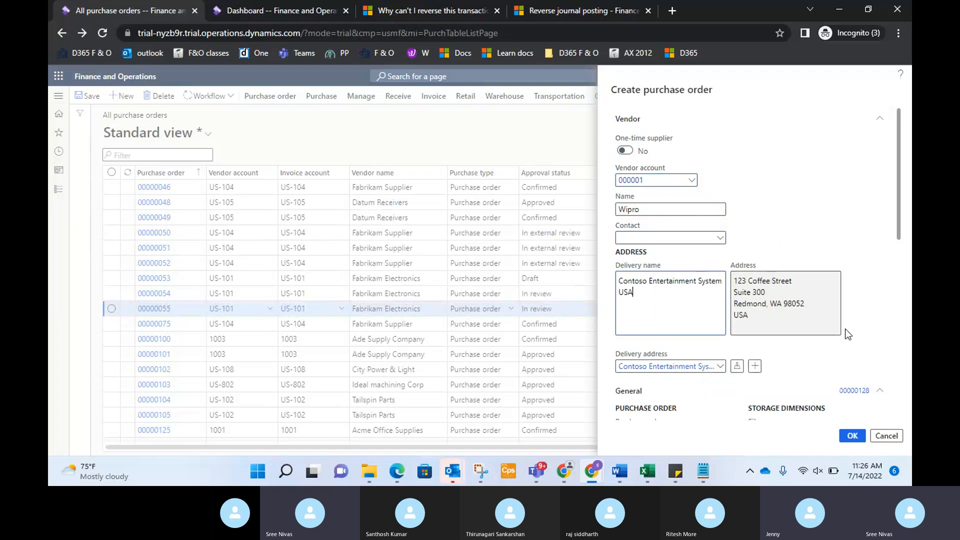
scroll(831, 341, down, 4)
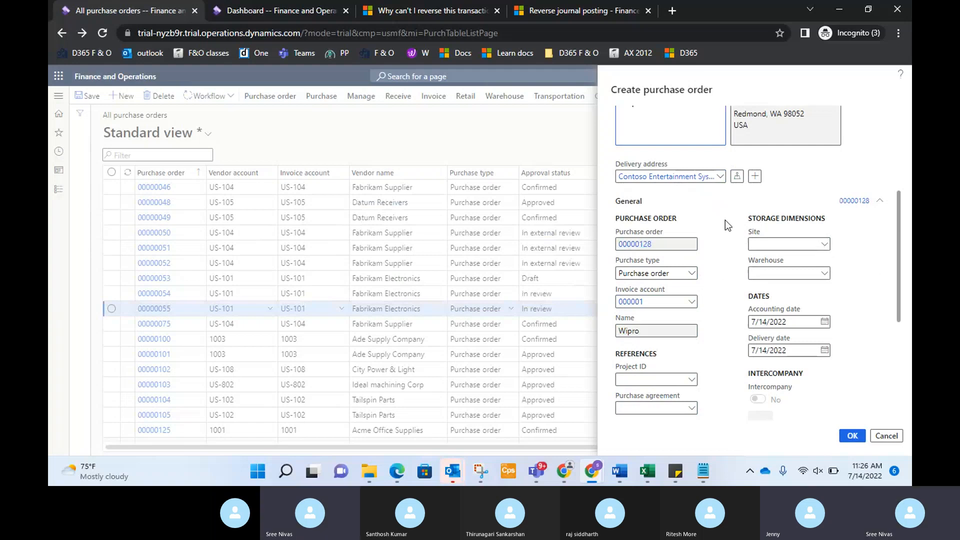
drag(751, 218, 859, 232)
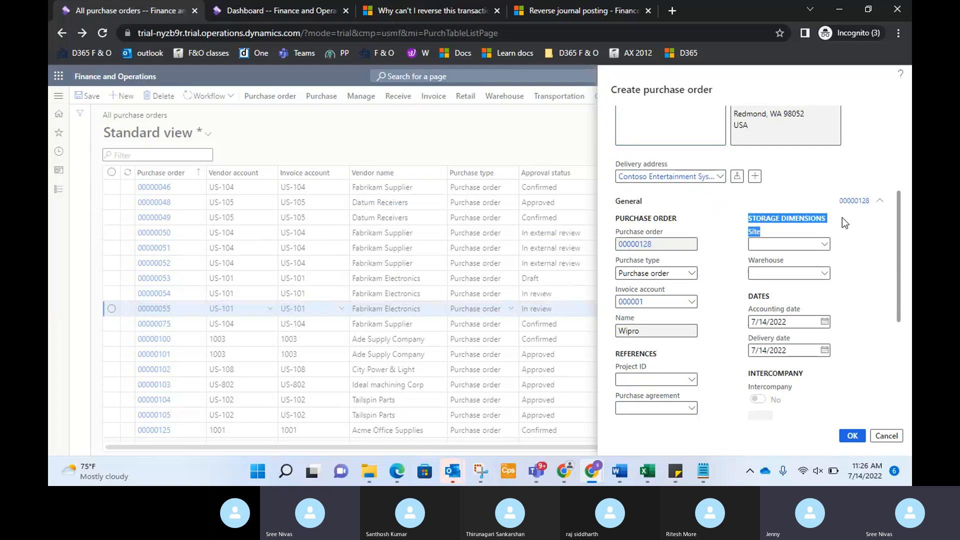
click(843, 218)
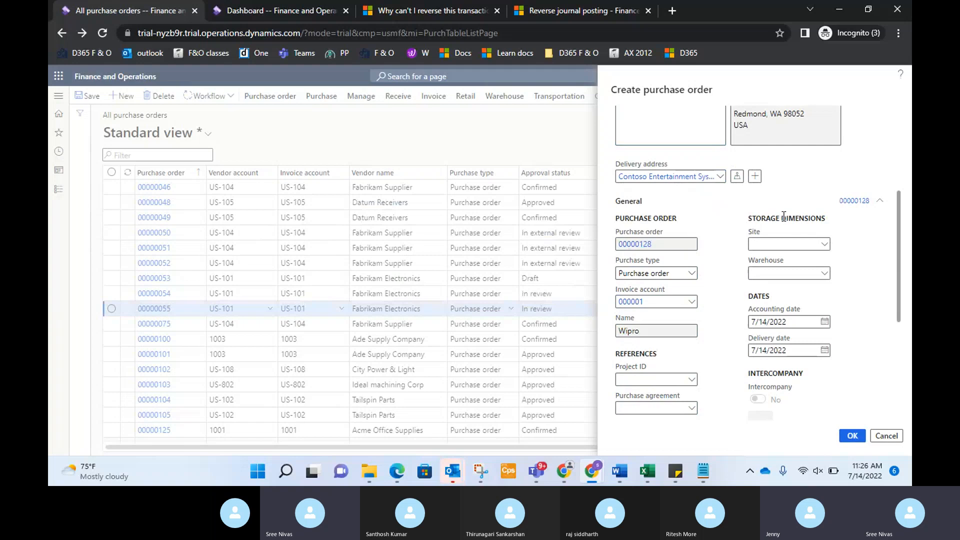
drag(784, 215, 839, 220)
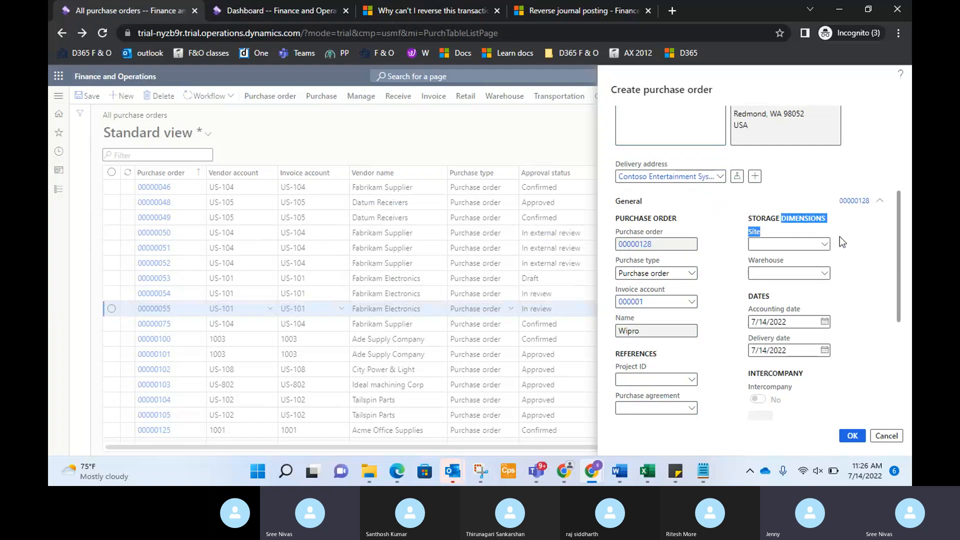
scroll(839, 236, up, 4)
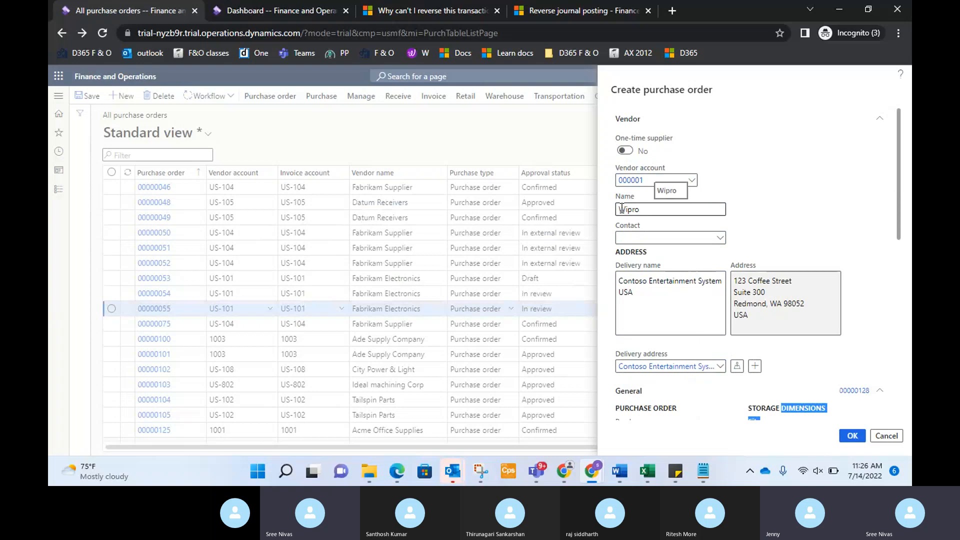
scroll(801, 223, down, 5)
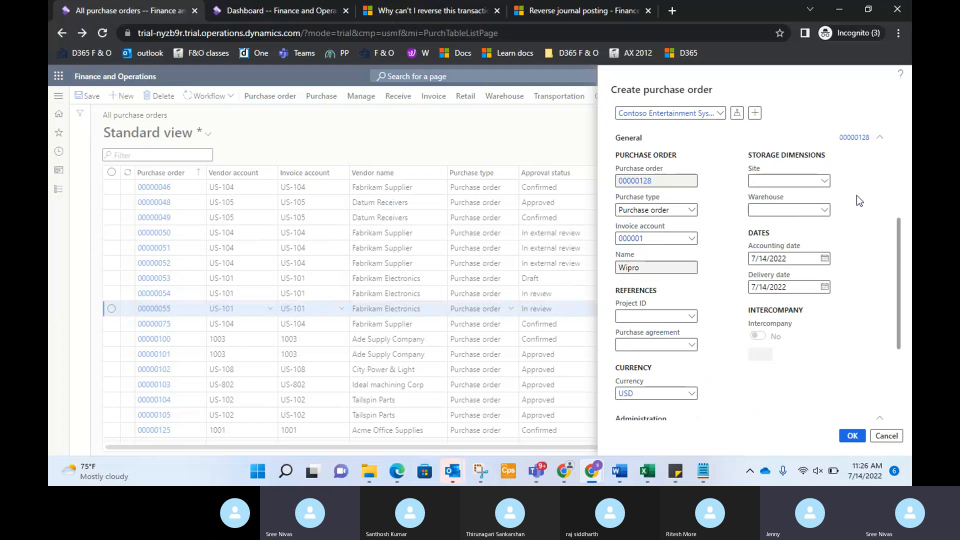
Set the new purchase order's storage site to 2, Distribution.
click(823, 182)
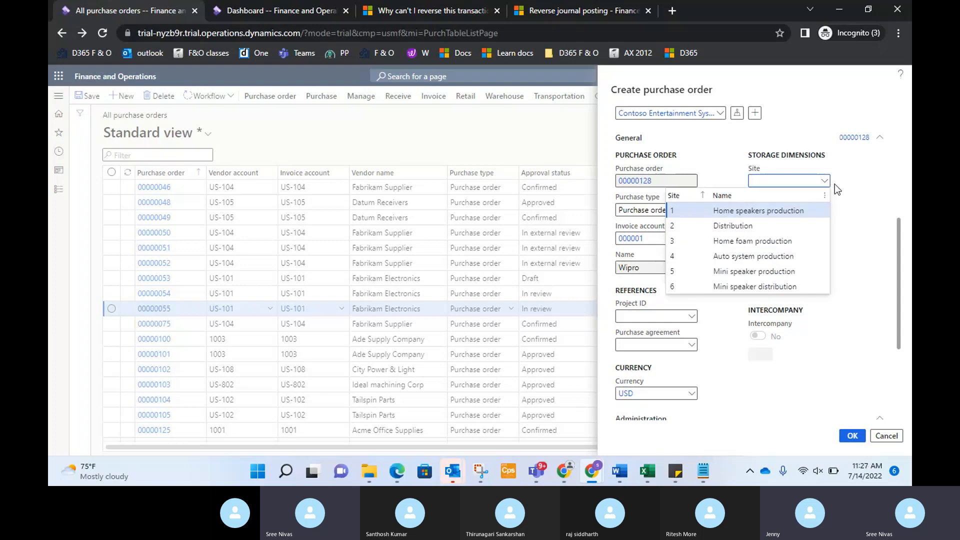
click(864, 212)
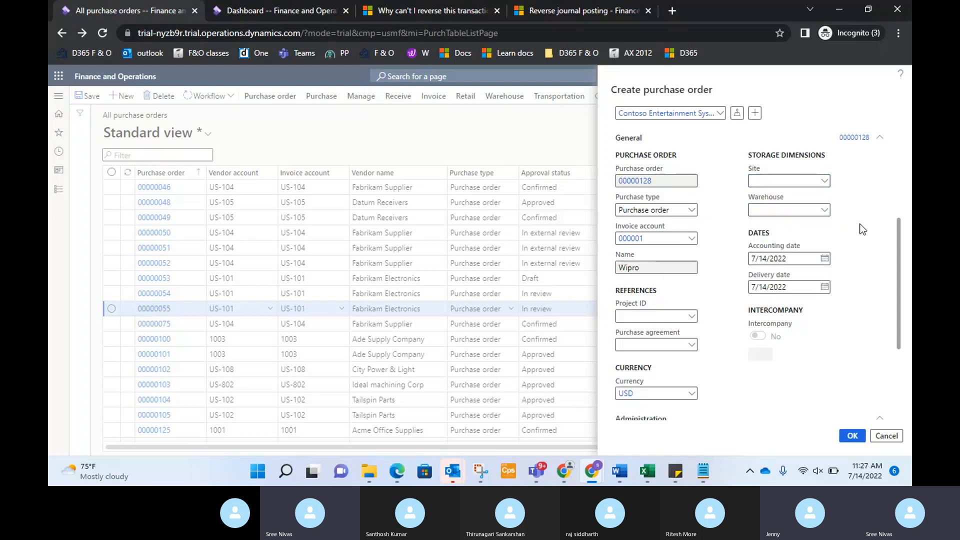
click(823, 182)
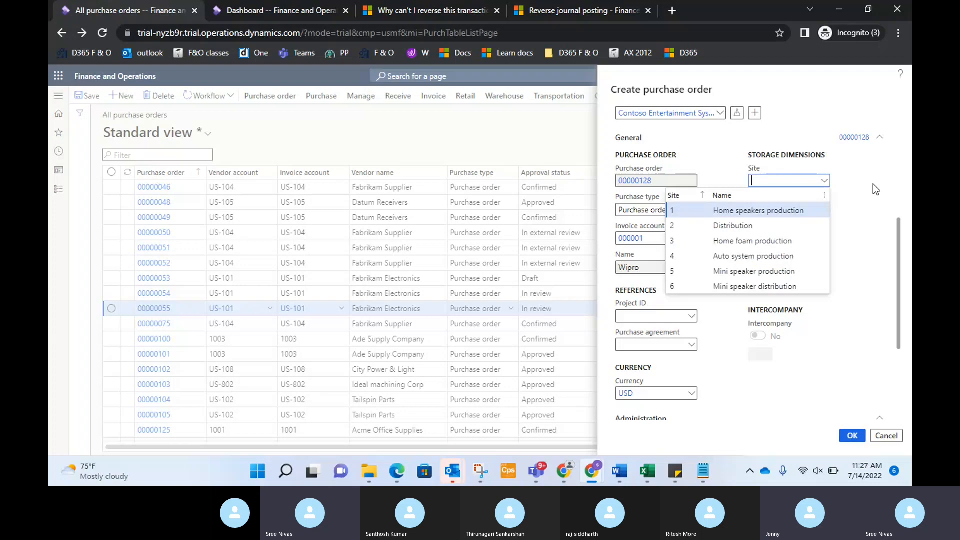
click(874, 185)
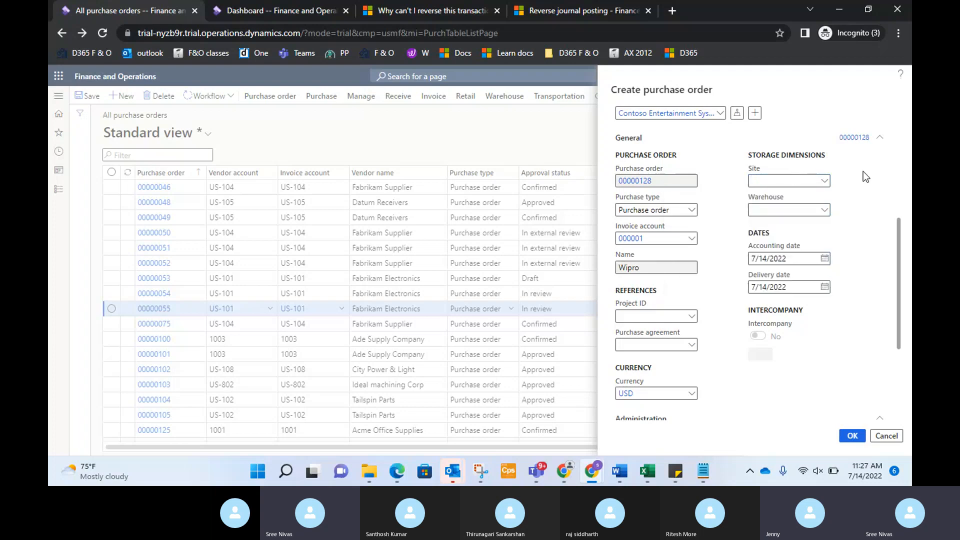
click(824, 182)
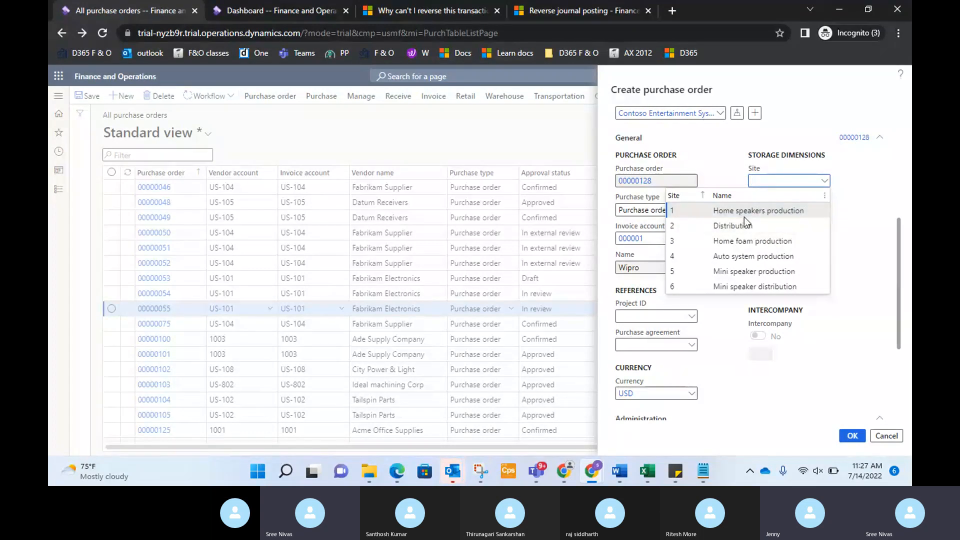
click(774, 226)
click(775, 225)
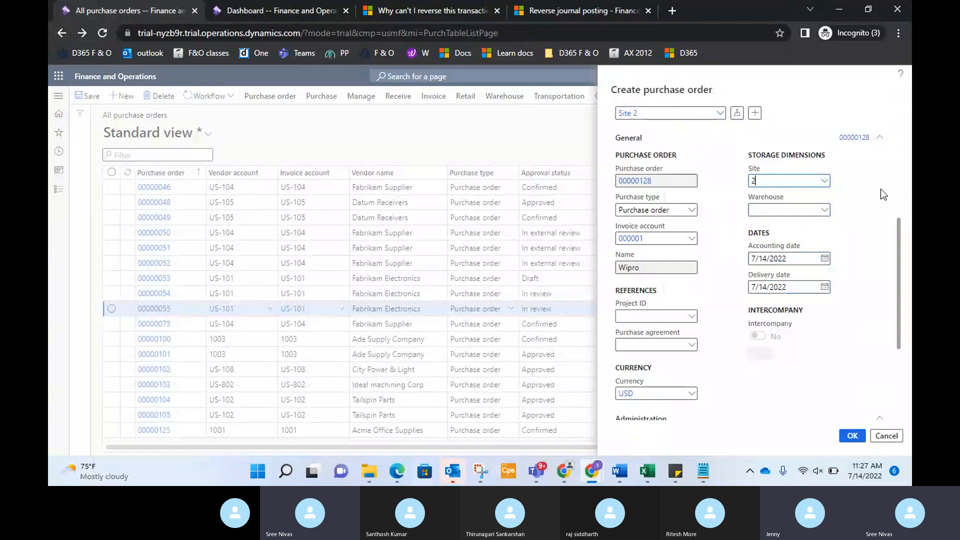
Browse the warehouses offered for site 2 without choosing one.
click(823, 211)
click(824, 210)
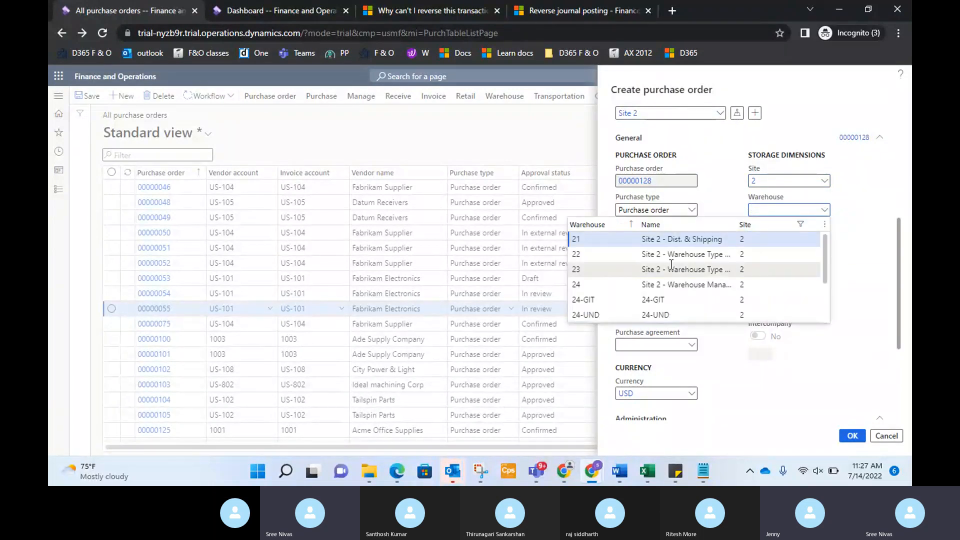
scroll(673, 264, down, 2)
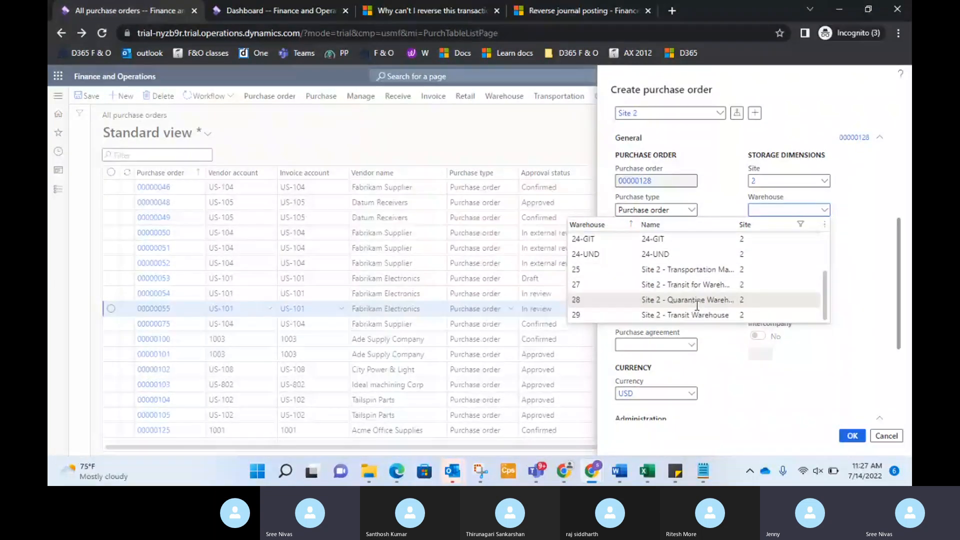
scroll(693, 295, up, 2)
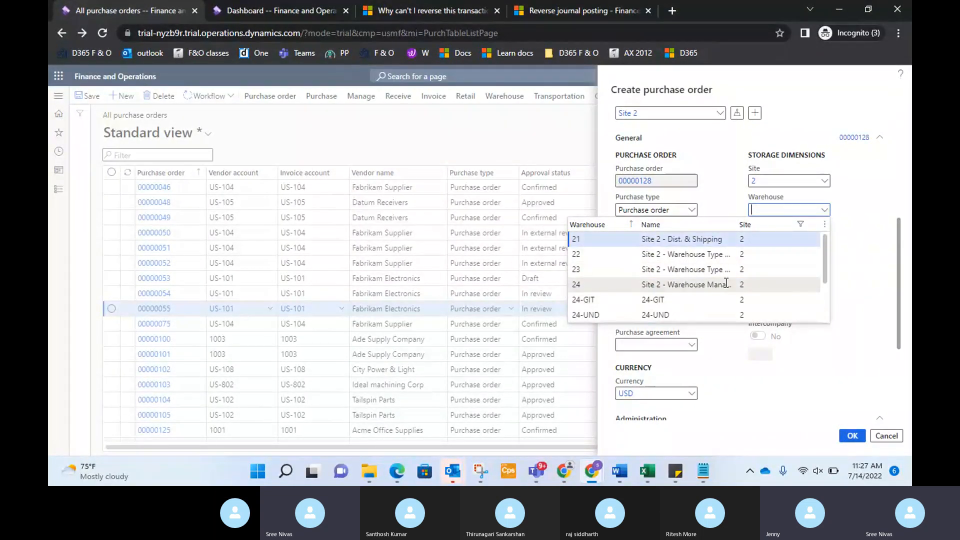
scroll(683, 291, down, 2)
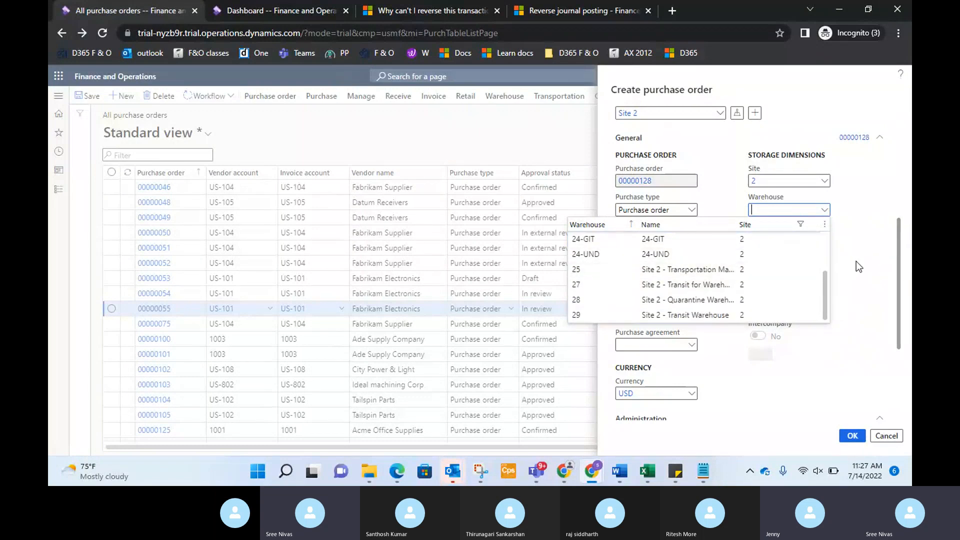
Change the vendor of the new purchase order to Acme Office Supplies.
scroll(856, 261, up, 5)
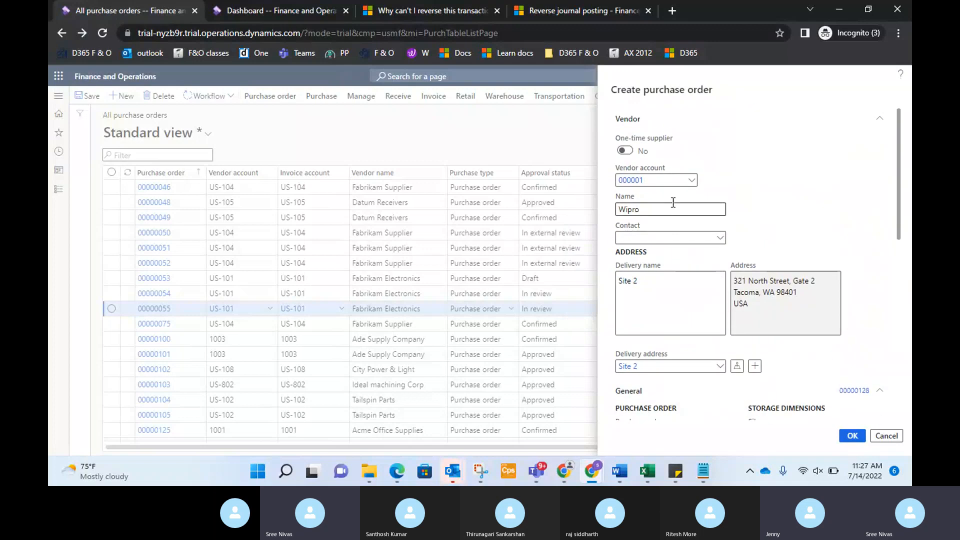
scroll(797, 211, down, 5)
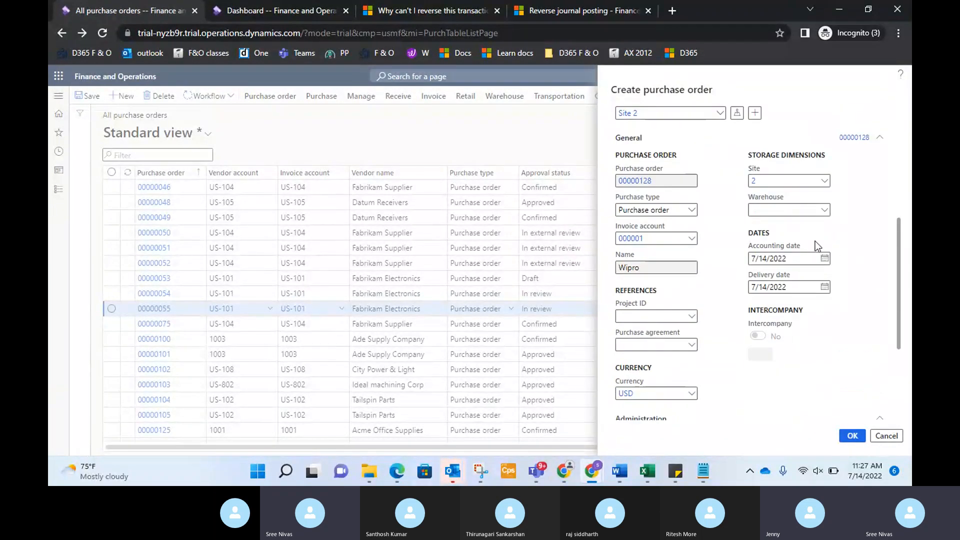
scroll(851, 221, up, 5)
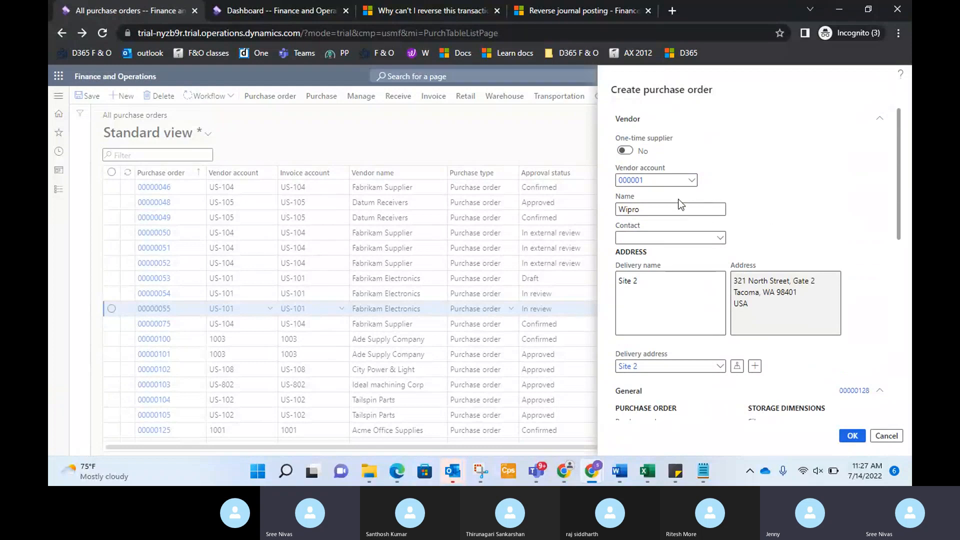
click(693, 182)
click(692, 181)
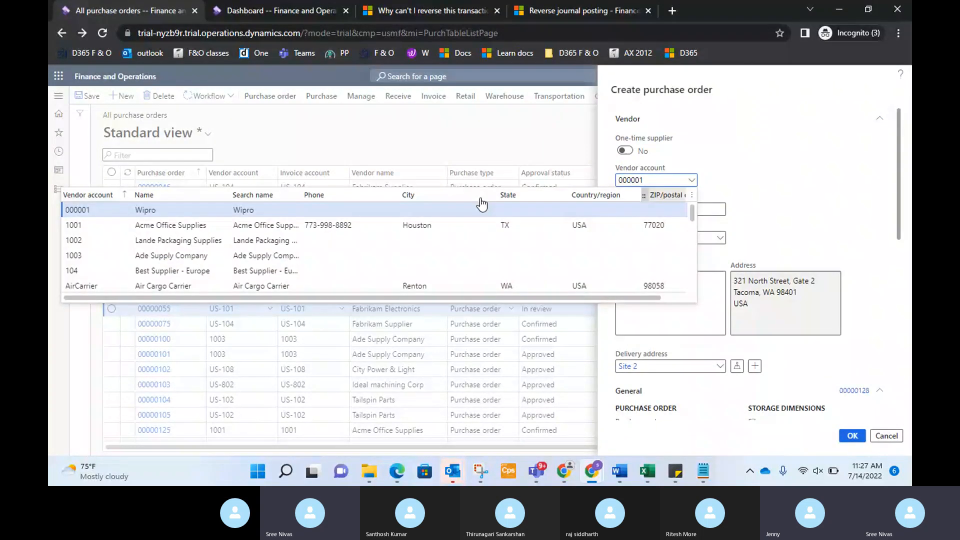
click(276, 226)
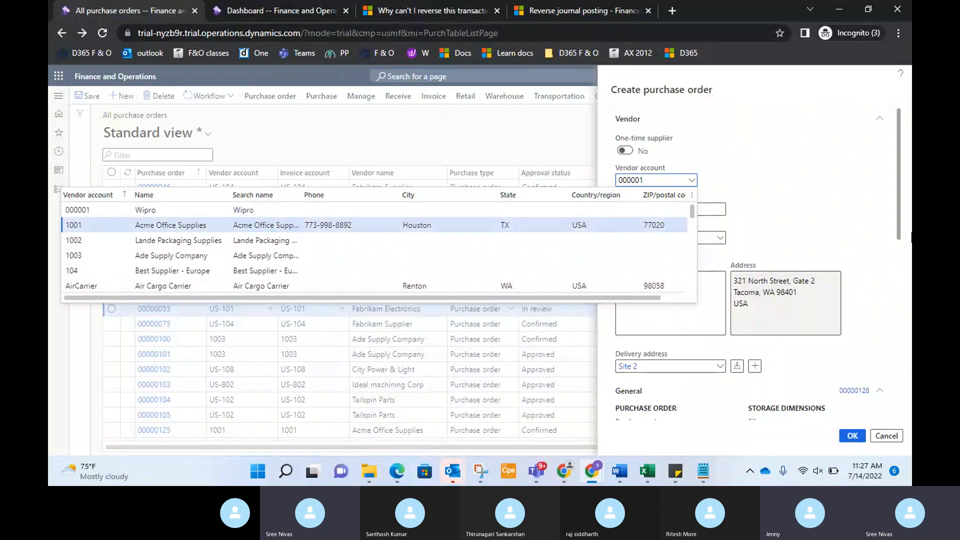
Set the order's storage dimensions to site 2 and warehouse 24.
scroll(855, 242, down, 4)
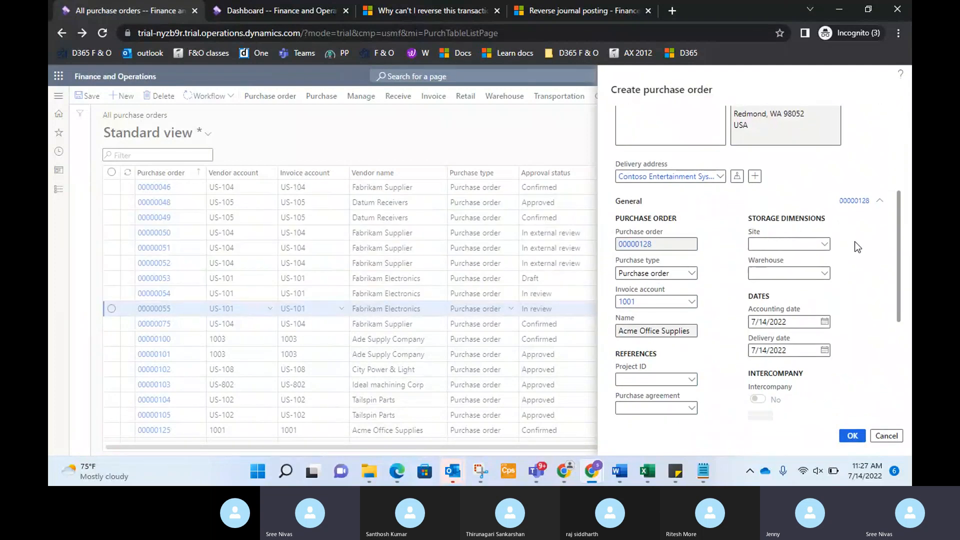
click(826, 246)
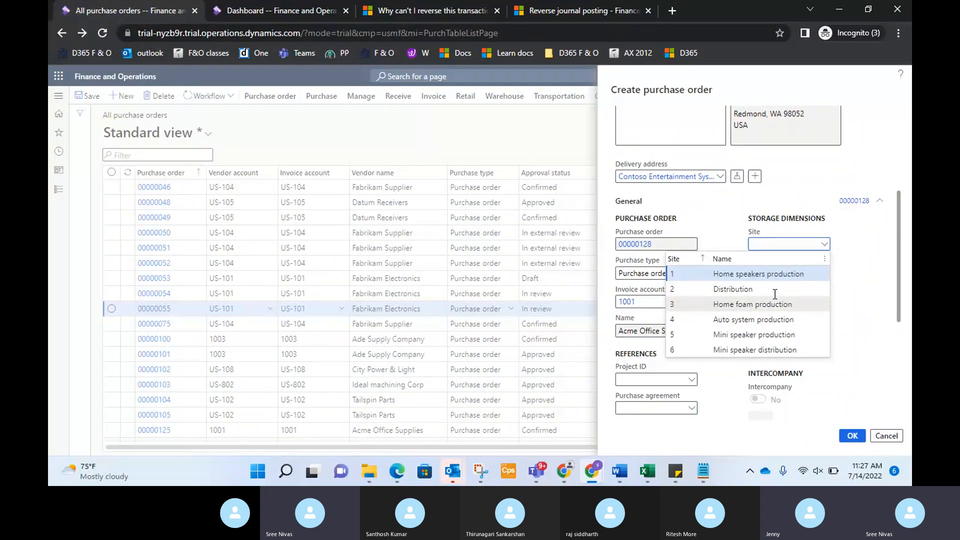
click(790, 290)
click(824, 274)
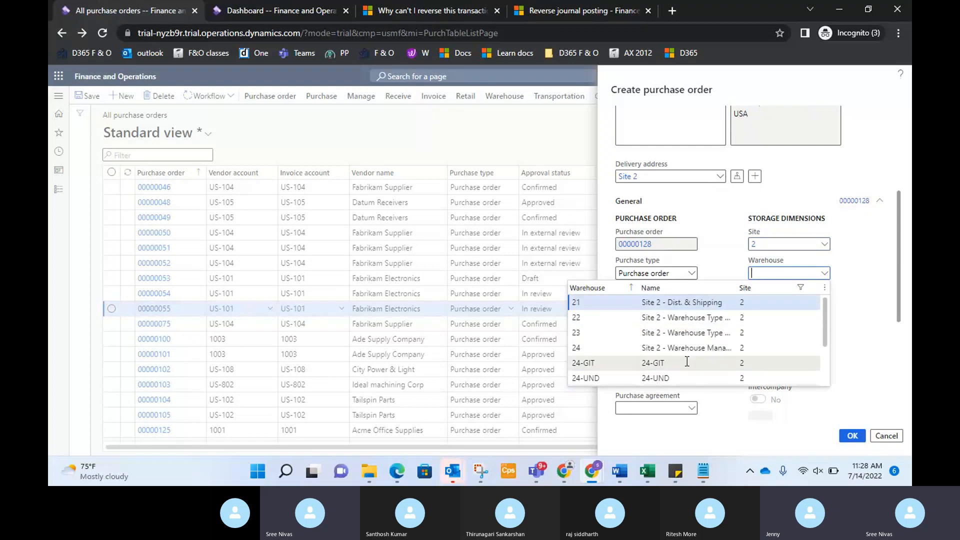
click(688, 343)
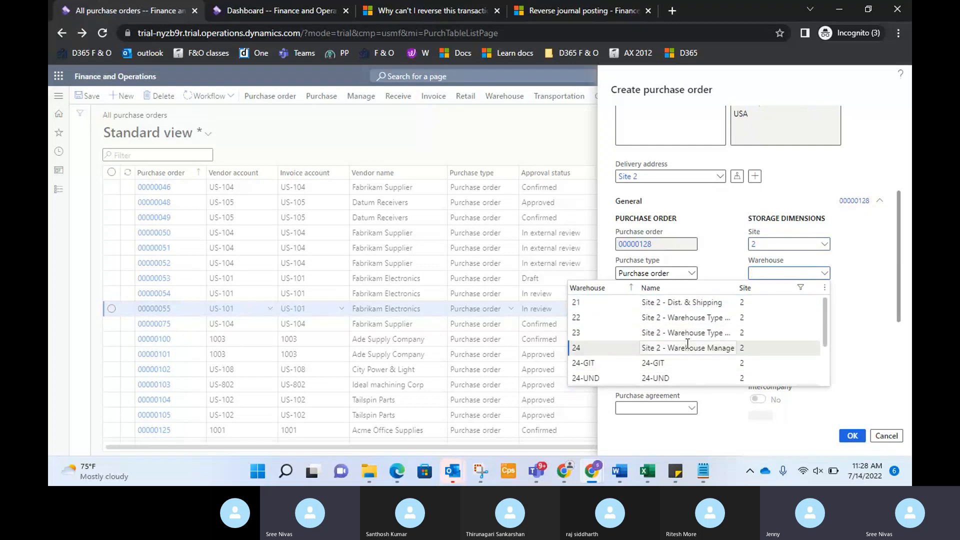
click(889, 307)
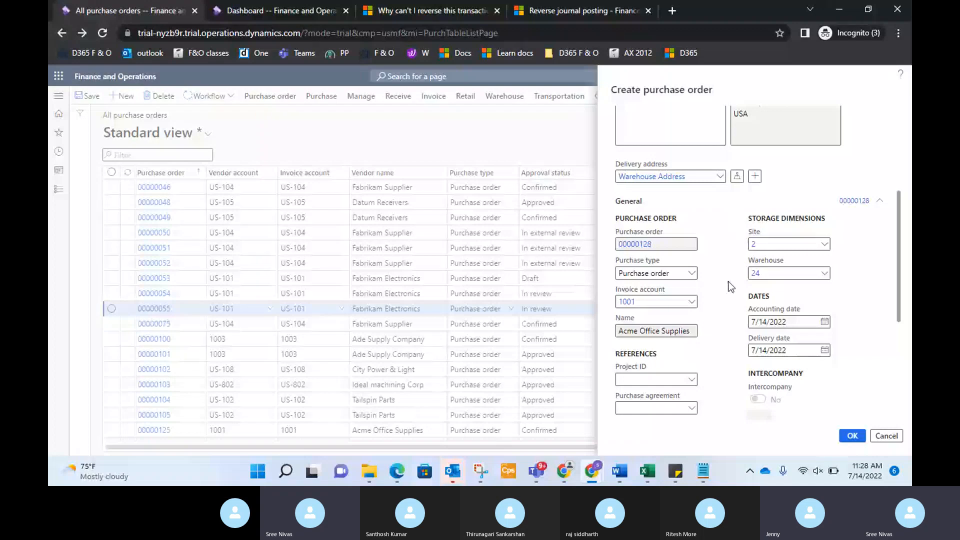
Examine the order's dates, references, currency, intercompany and administration fields, including the list of workers available as orderer.
scroll(731, 287, down, 4)
scroll(858, 183, up, 1)
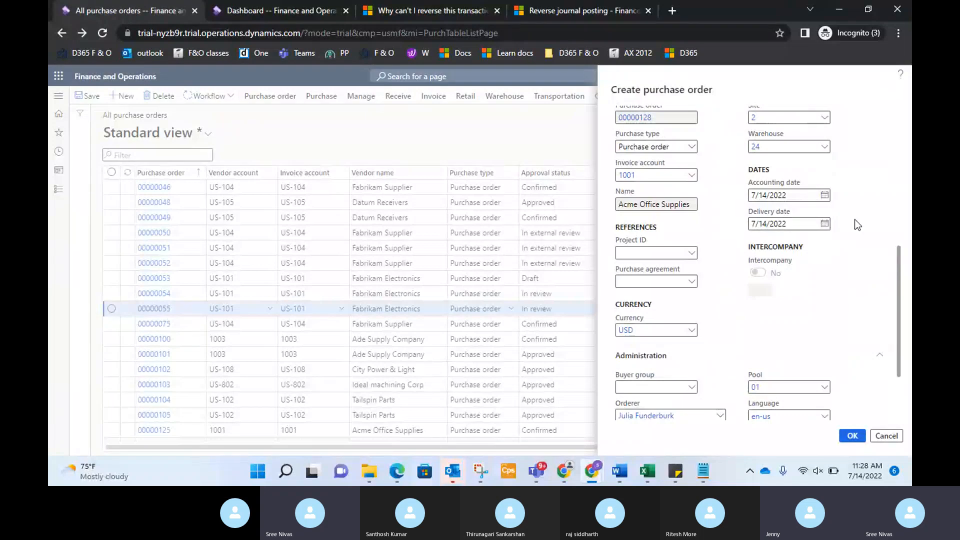
scroll(857, 225, down, 2)
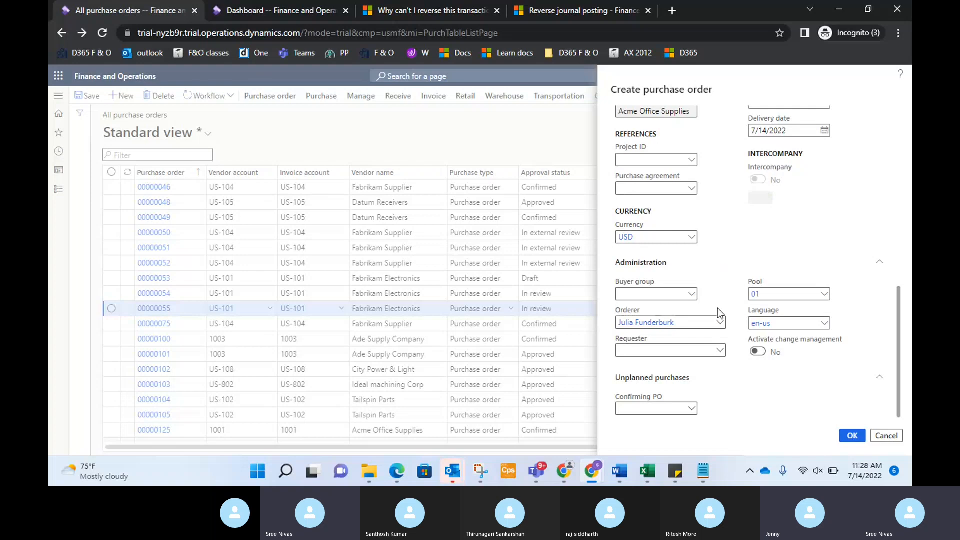
click(720, 322)
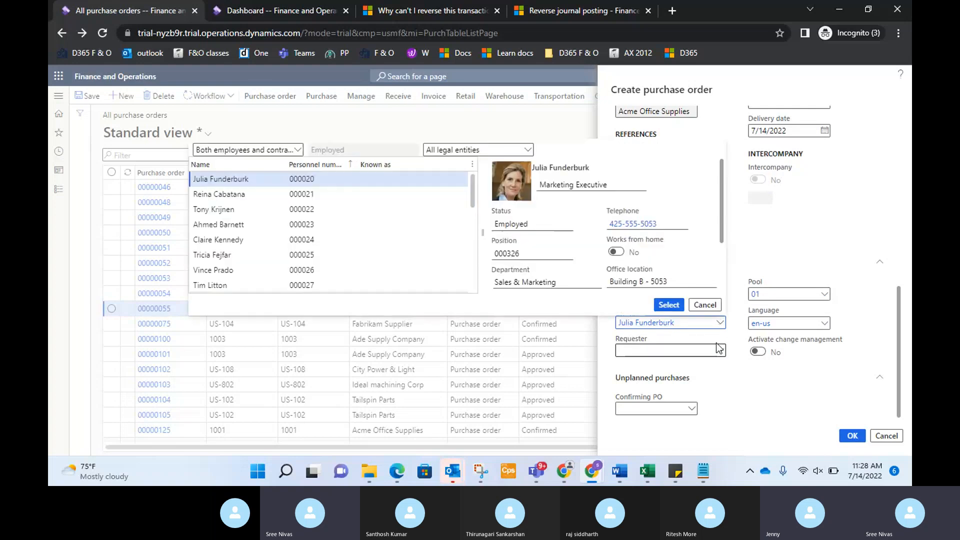
scroll(254, 244, up, 5)
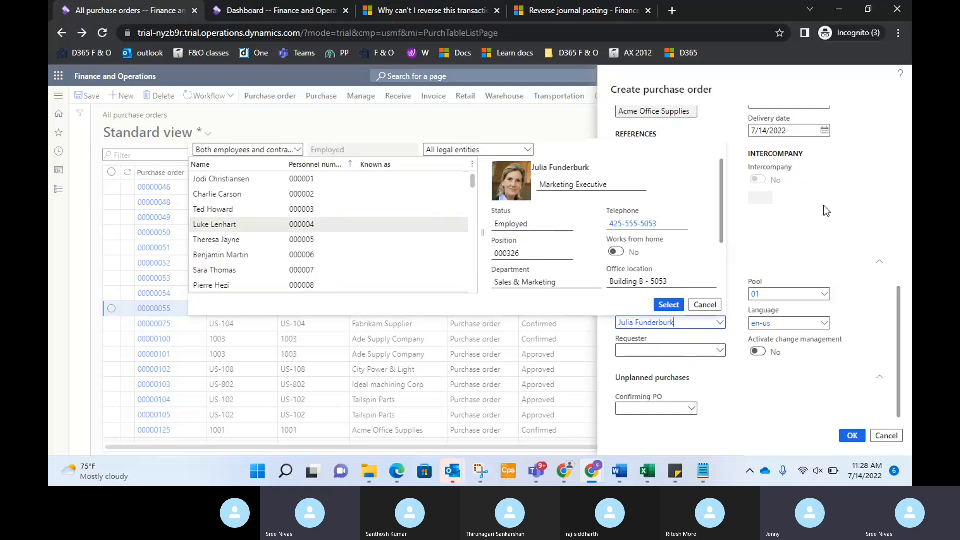
click(788, 219)
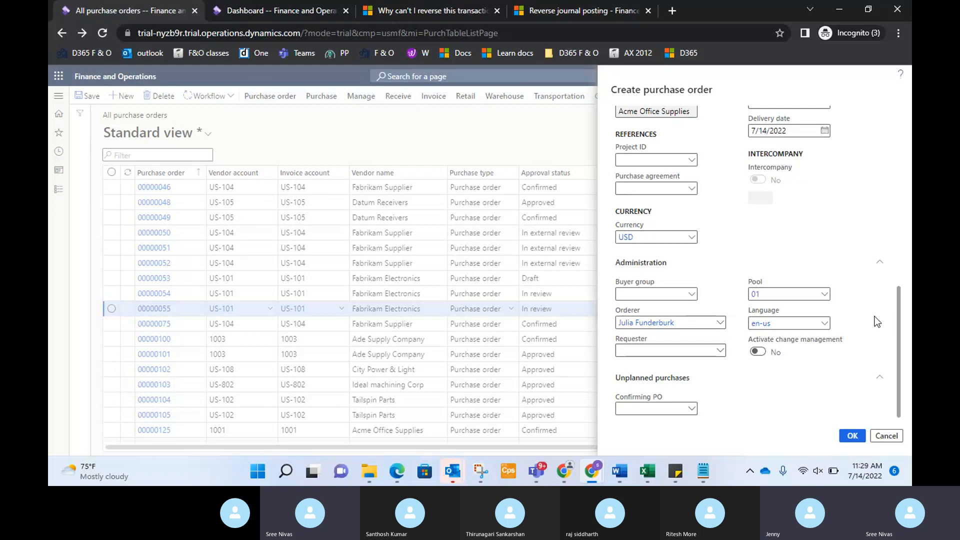
click(757, 179)
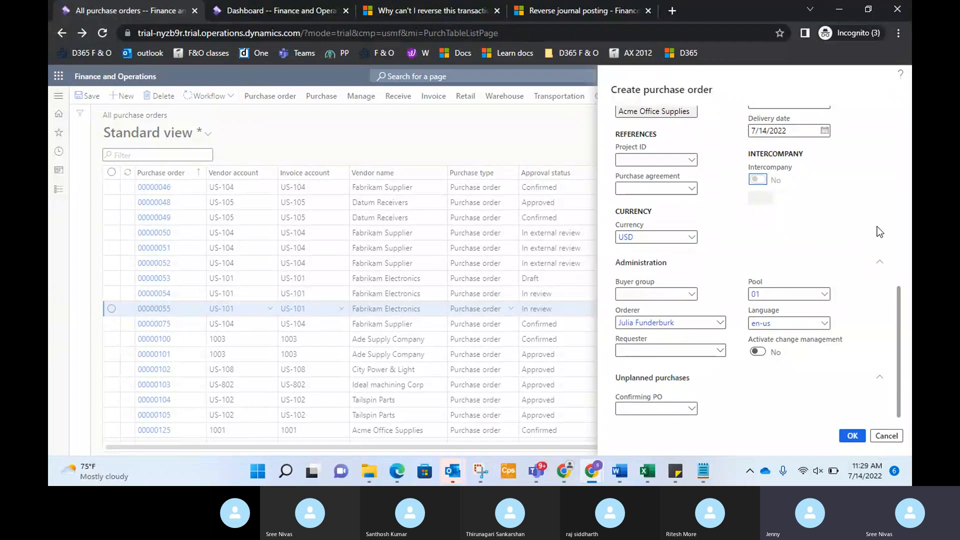
Recheck the vendor, delivery address, storage and administration details, and create the purchase order.
scroll(880, 232, up, 3)
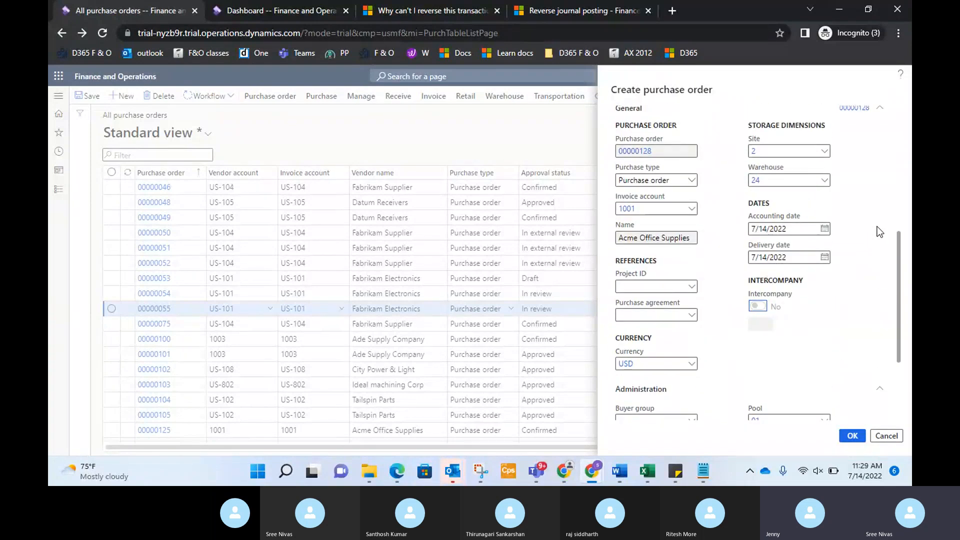
scroll(880, 232, up, 5)
scroll(874, 224, down, 10)
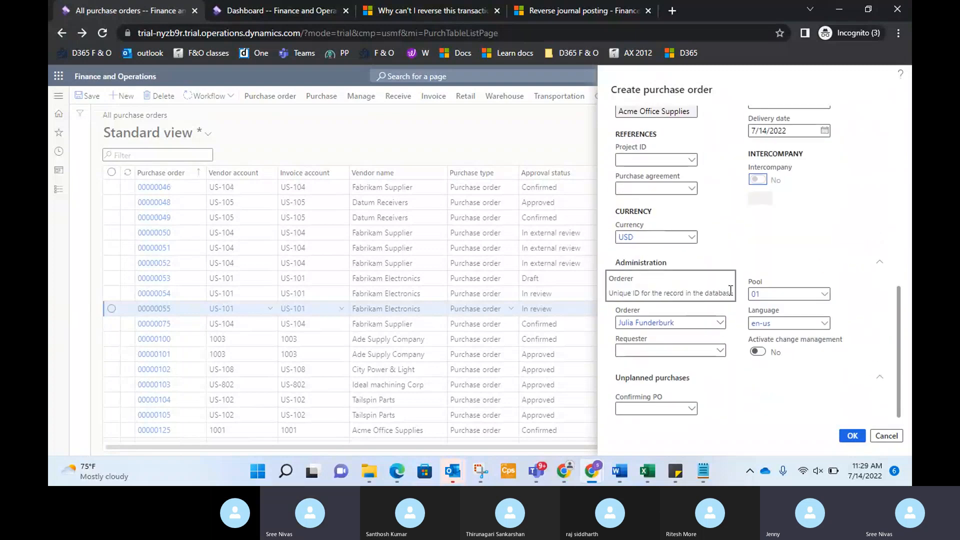
scroll(730, 280, up, 10)
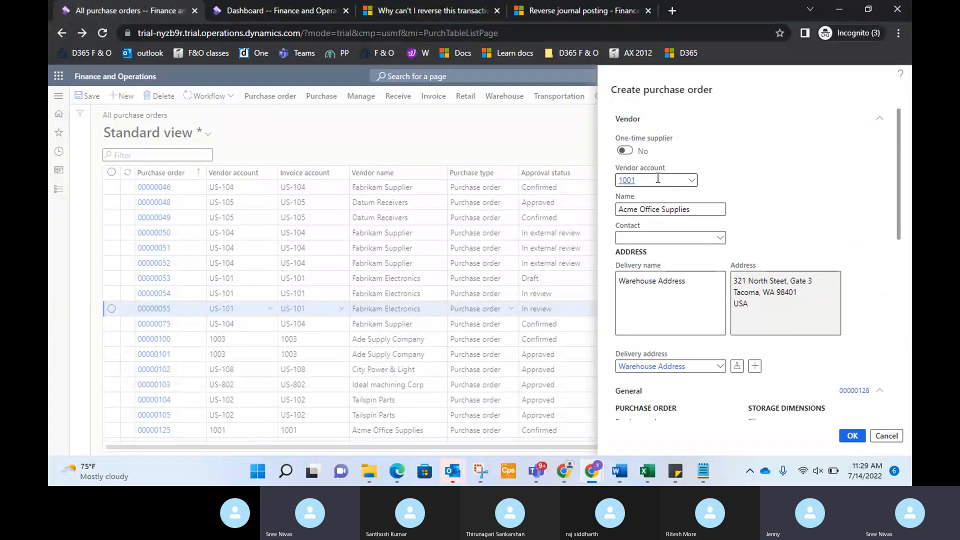
scroll(700, 219, down, 3)
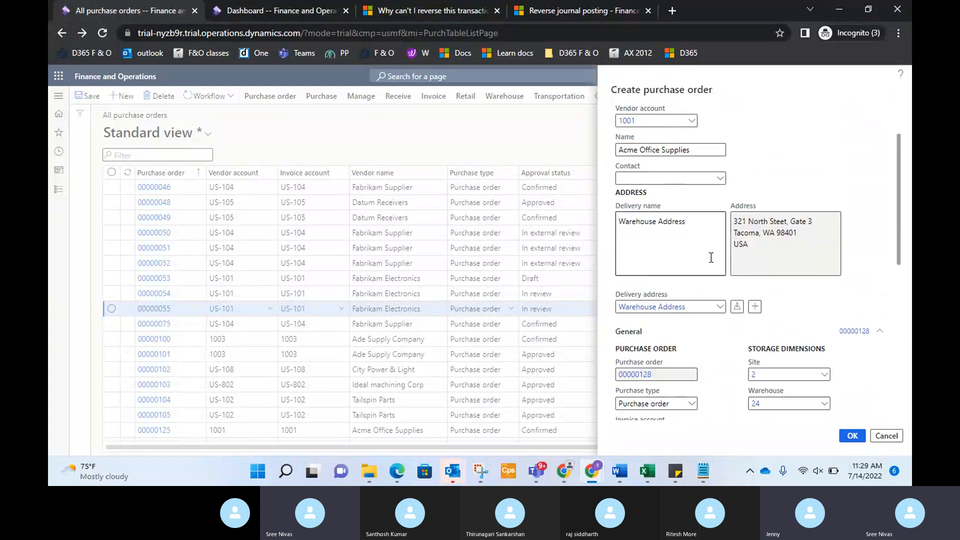
scroll(719, 219, up, 3)
scroll(769, 281, down, 3)
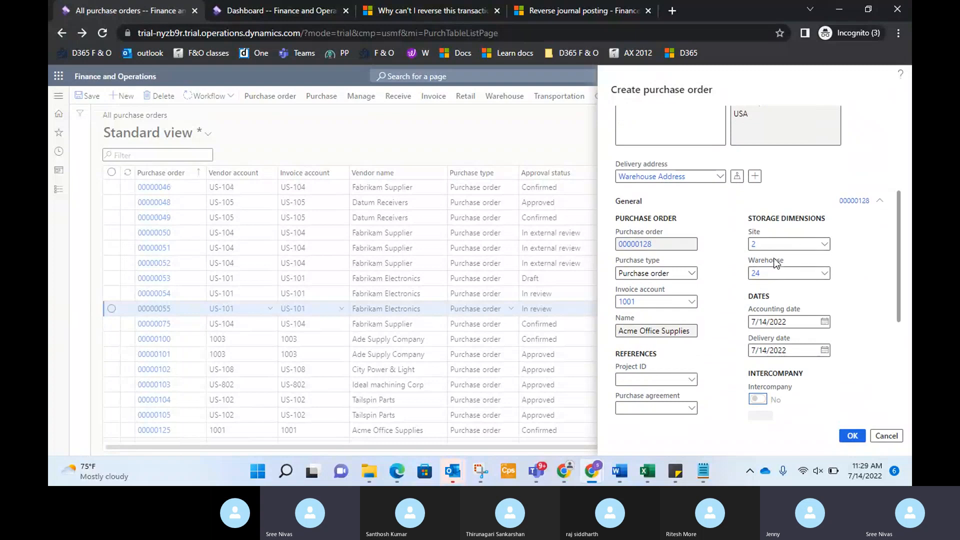
scroll(894, 324, down, 5)
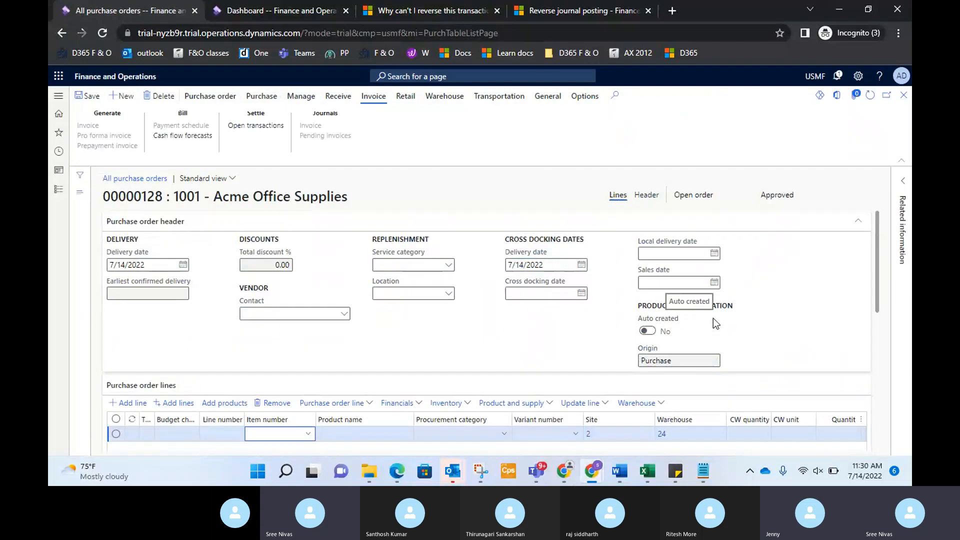
Examine the created order's header fields and its purchase order lines section.
click(179, 313)
scroll(179, 313, down, 2)
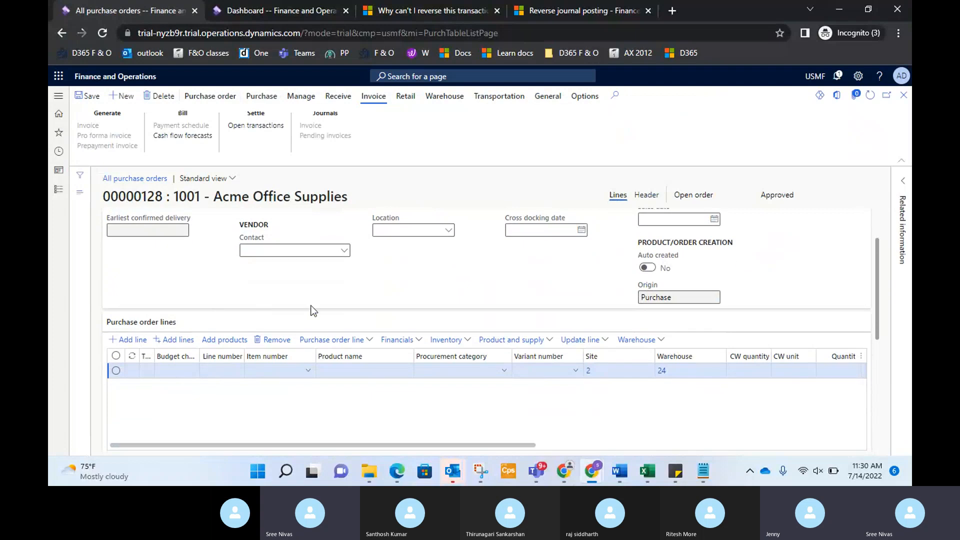
scroll(310, 320, up, 2)
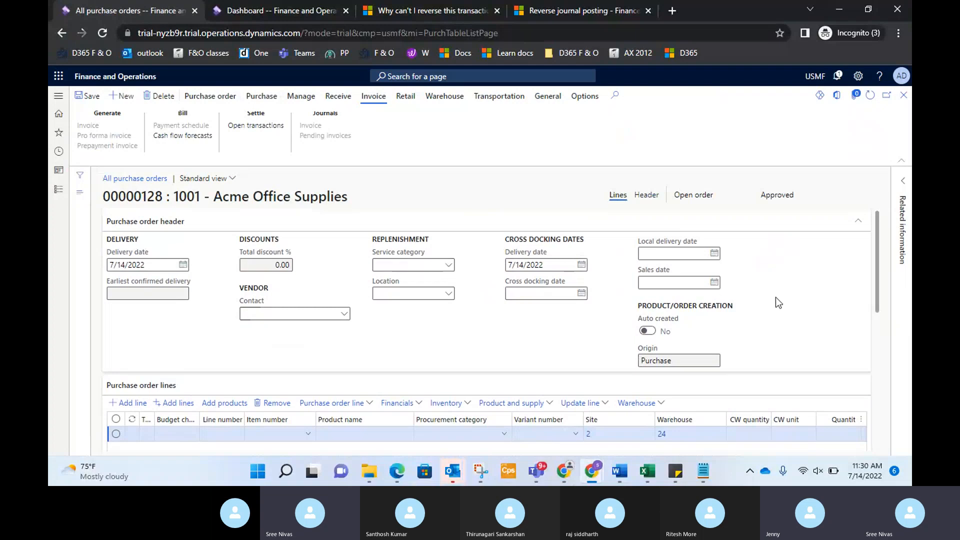
scroll(682, 326, down, 3)
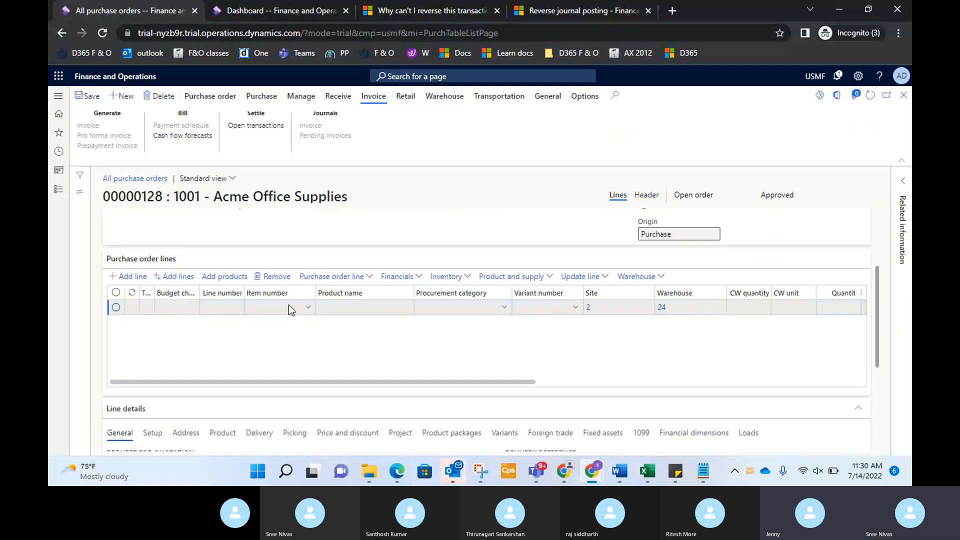
Fill the order line with item 1000, Surface Pro 128 GB, and set its quantity to 10.
click(289, 306)
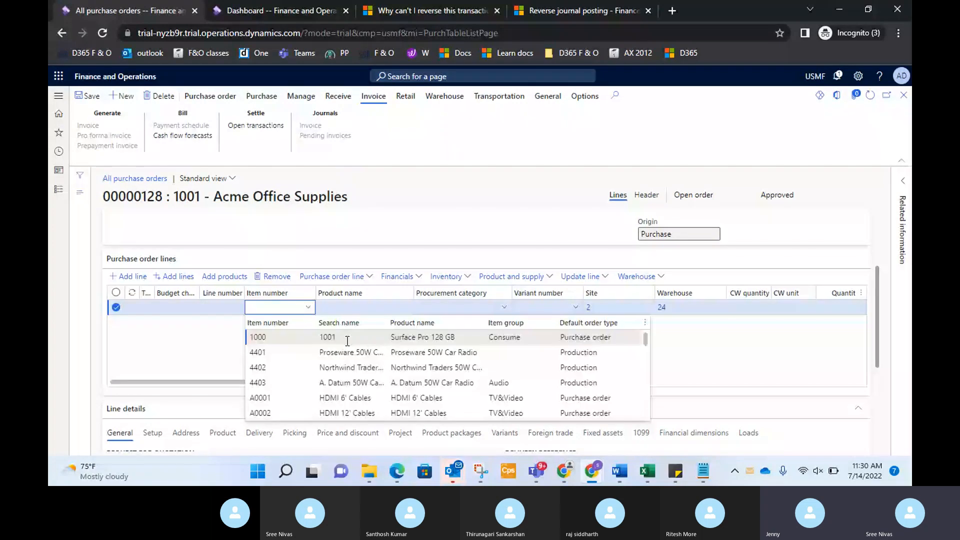
click(426, 341)
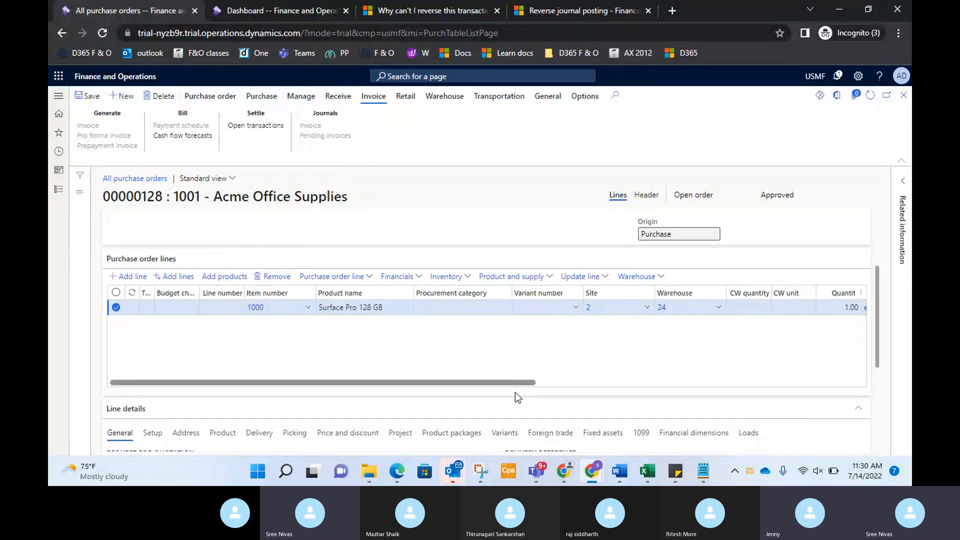
drag(525, 384, 608, 383)
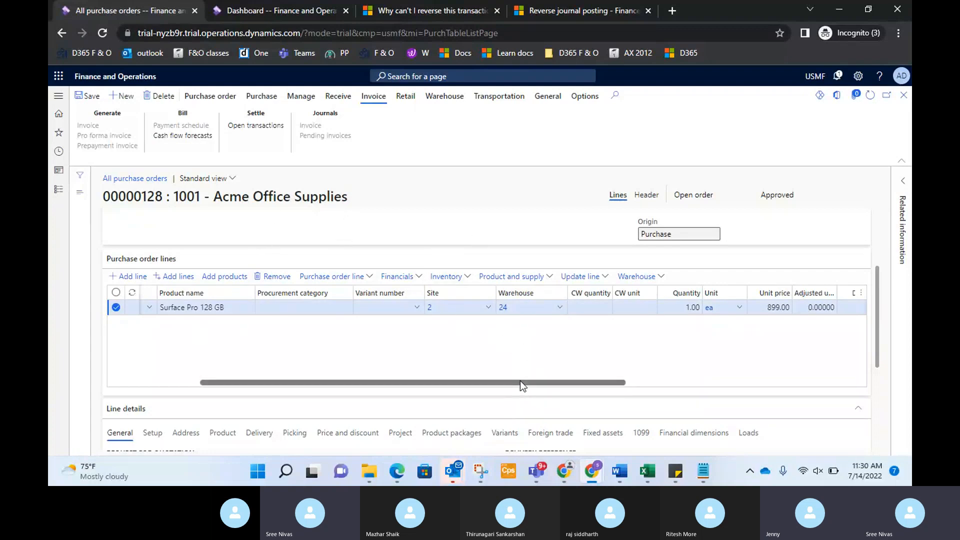
drag(520, 381, 560, 386)
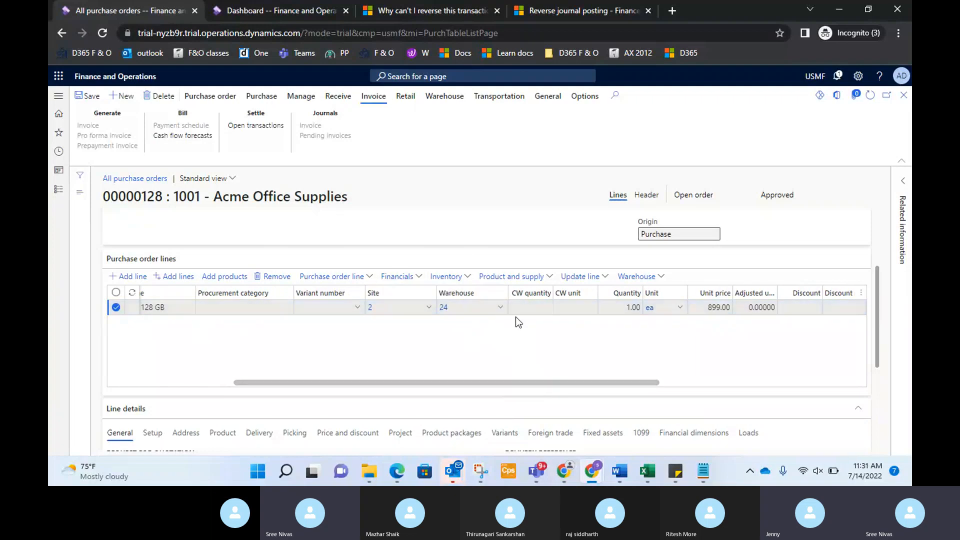
drag(551, 385, 648, 385)
click(456, 307)
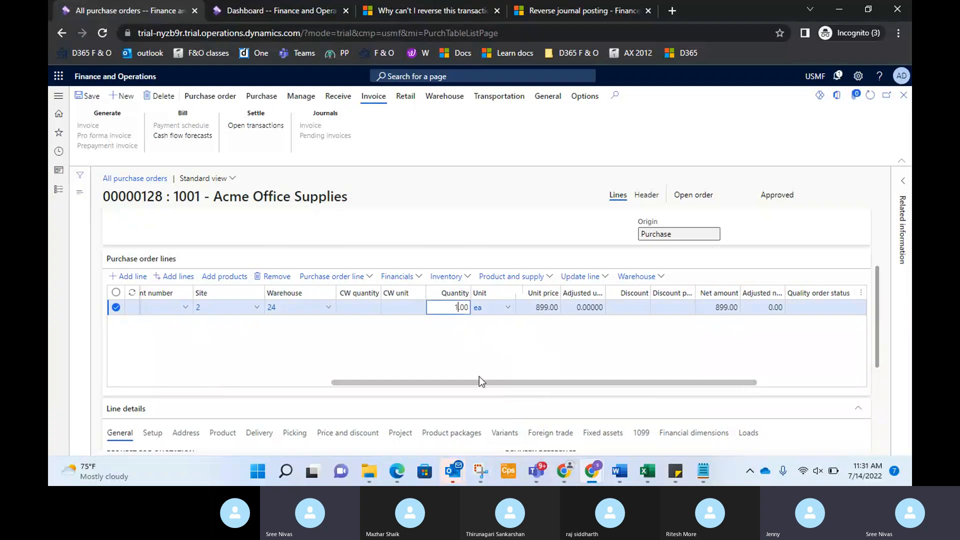
key(BackSpace)
text(10)
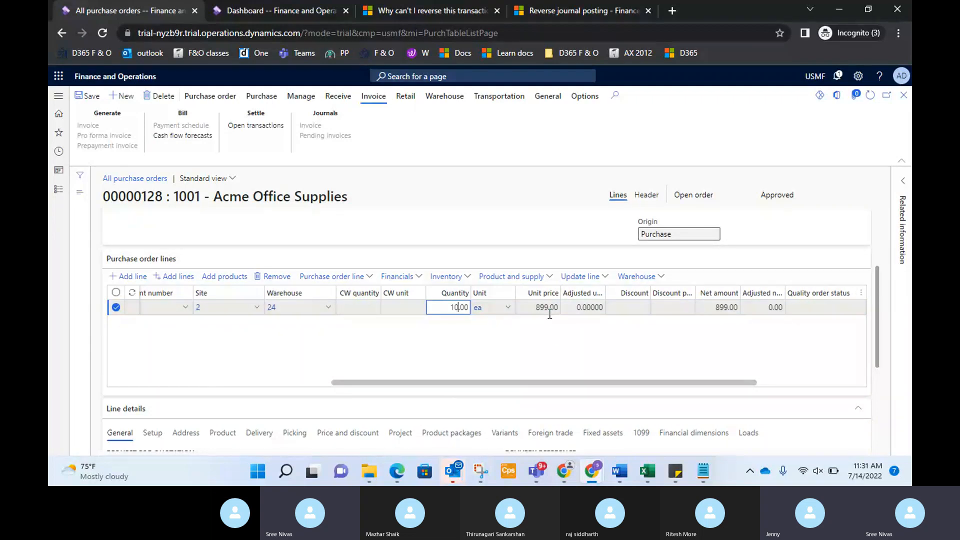
click(554, 335)
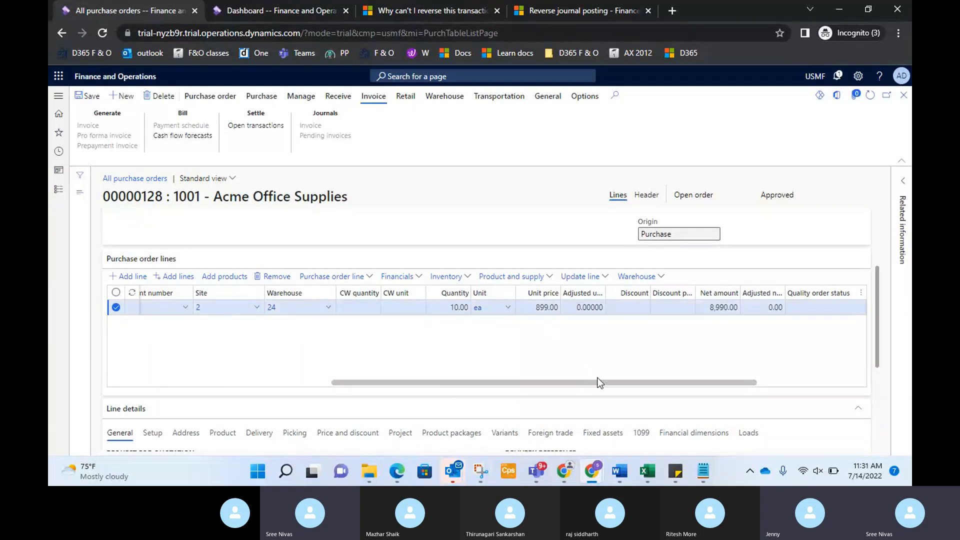
Review the Surface Pro line's item, site, warehouse, quantity, unit price and net amount across the line grid.
drag(601, 383, 673, 383)
click(590, 308)
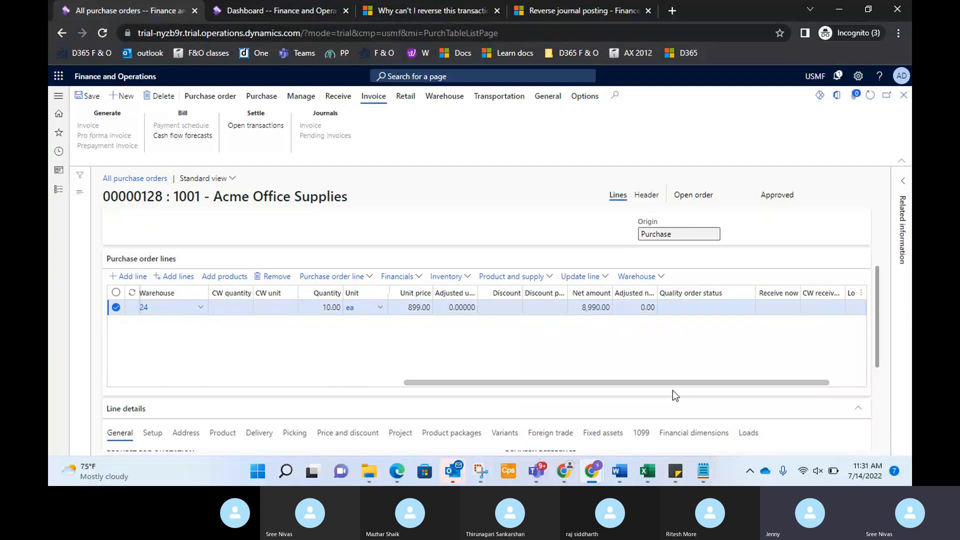
scroll(674, 390, left, 10)
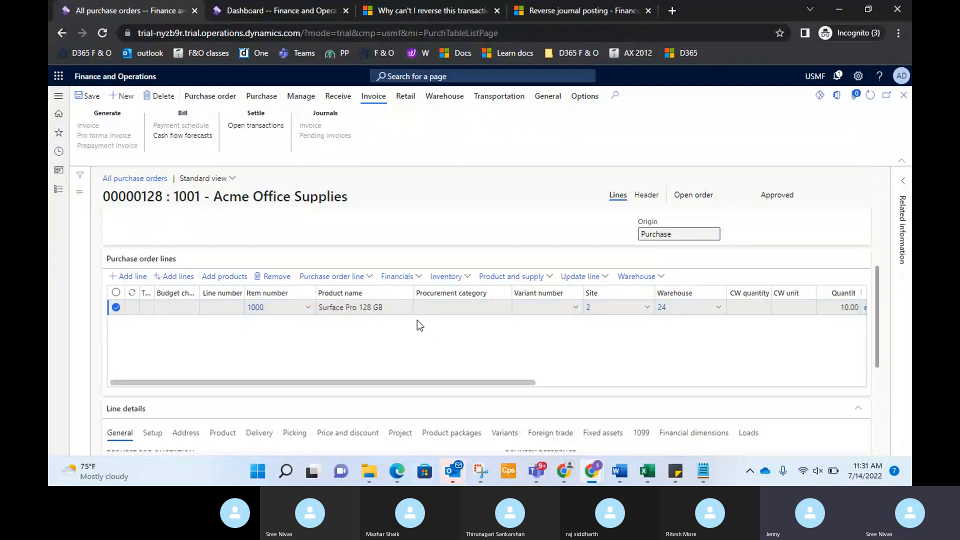
drag(482, 382, 668, 393)
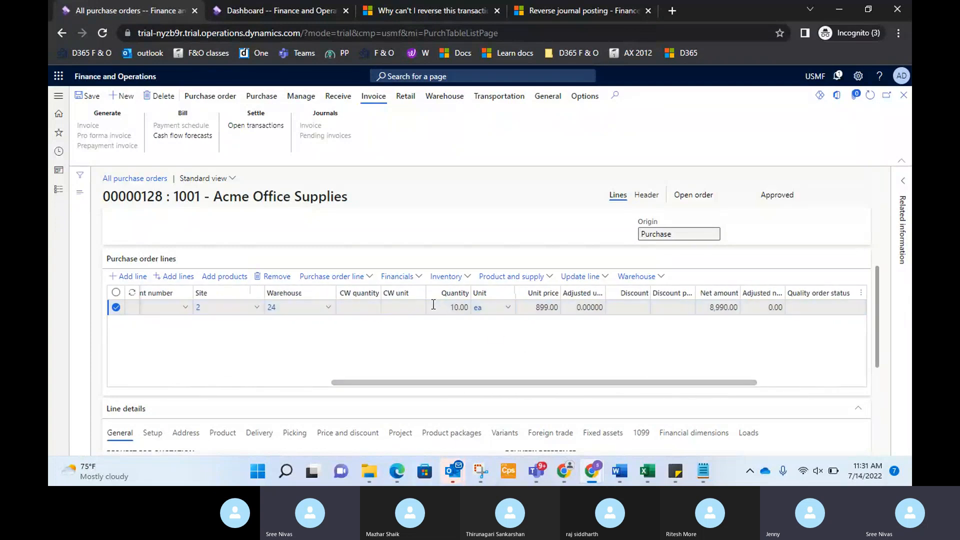
click(456, 307)
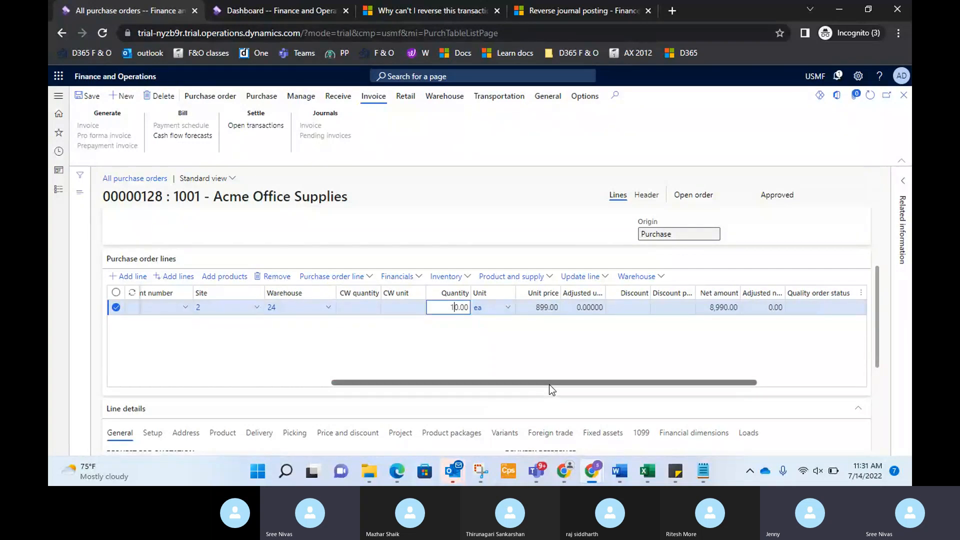
drag(549, 385, 328, 385)
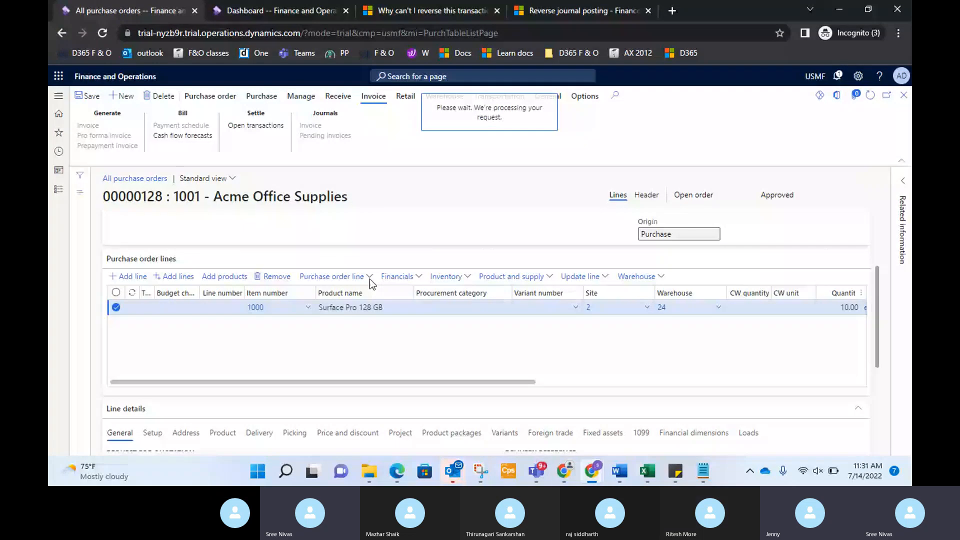
View the purchase order line's attachments and the available new attachment types, and return to the order.
click(371, 284)
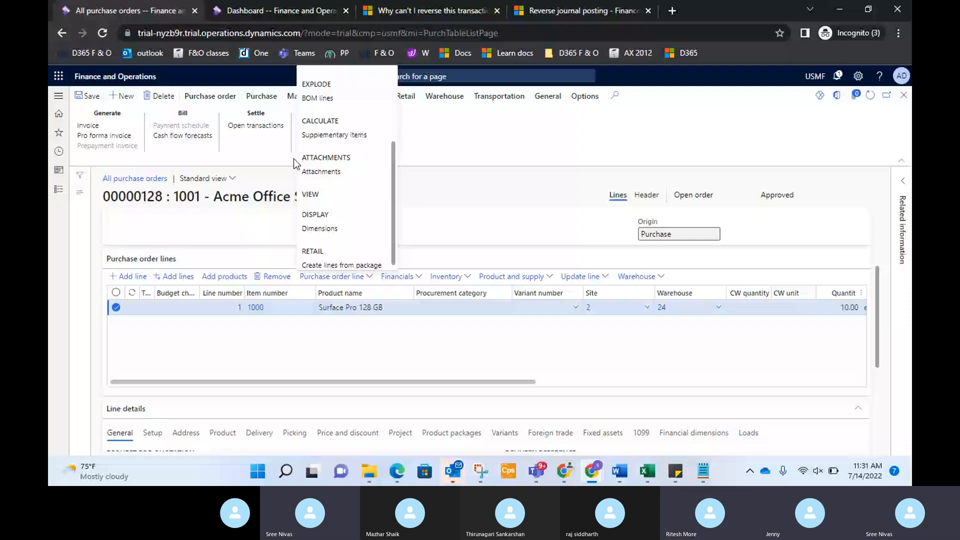
click(335, 177)
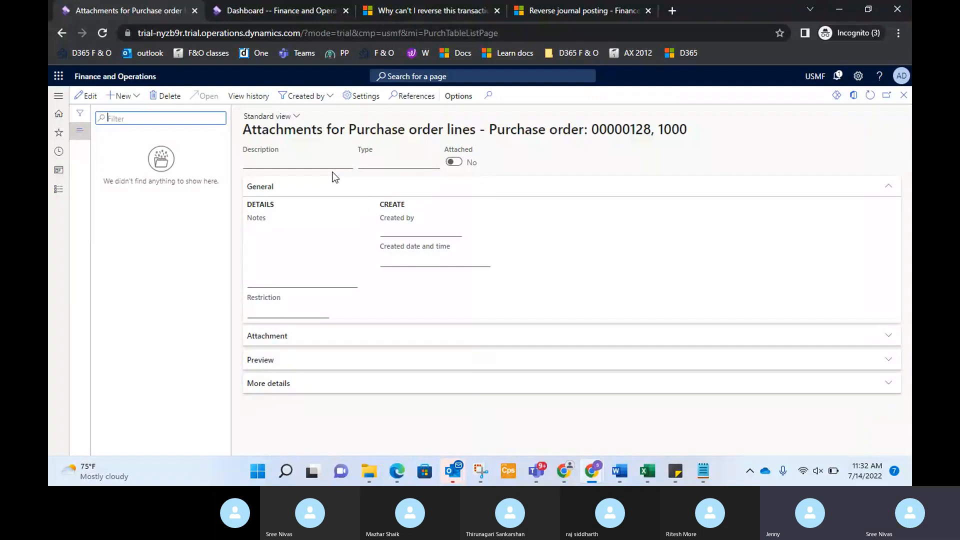
click(123, 96)
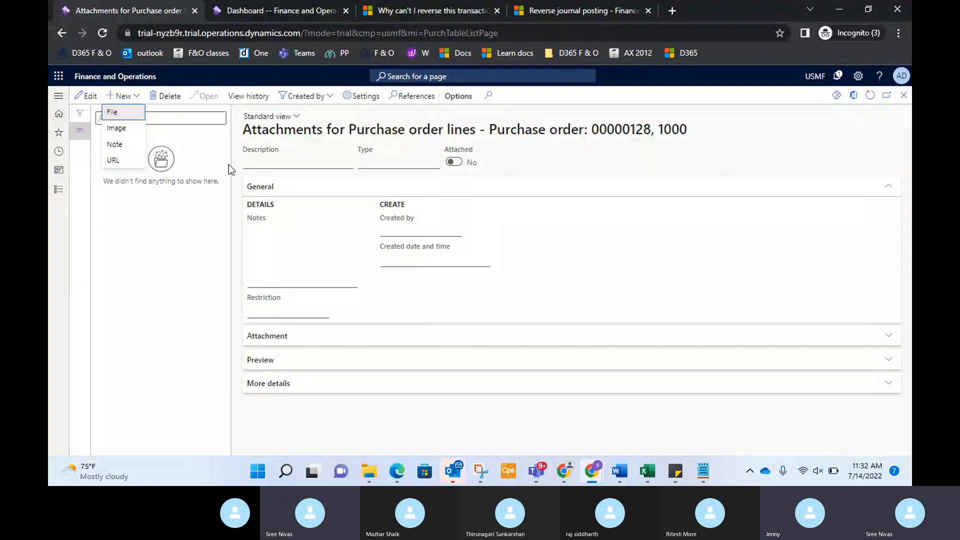
click(218, 155)
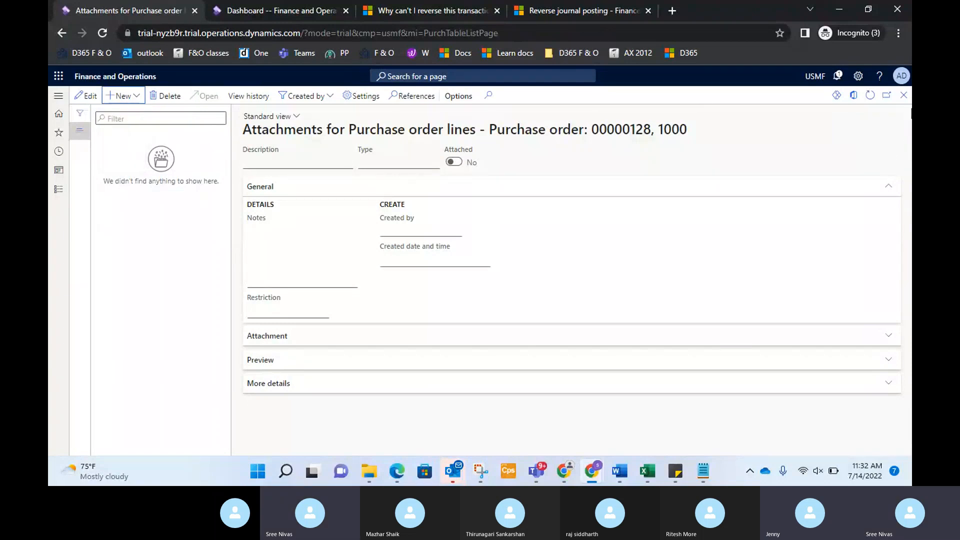
click(904, 95)
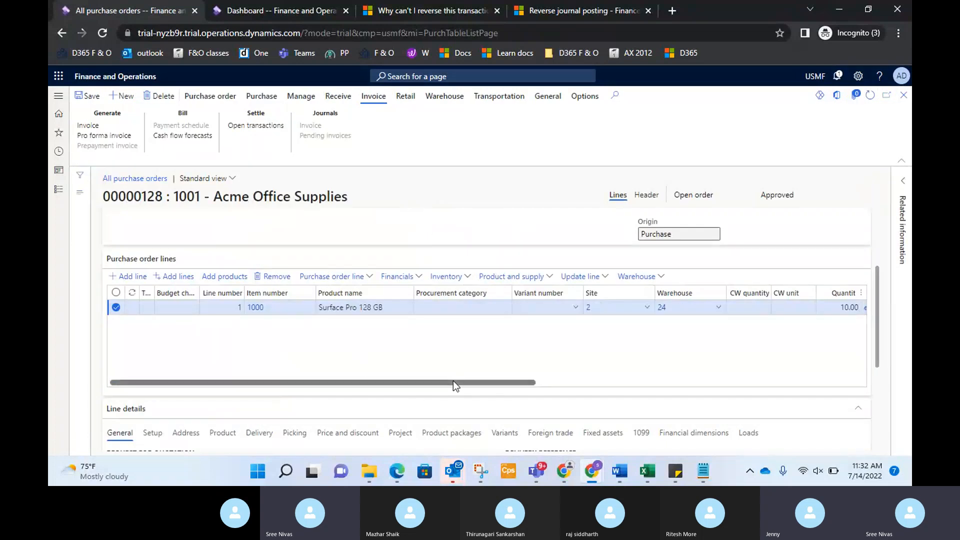
Examine the line details for general information, setup and delivery address.
drag(455, 382, 400, 380)
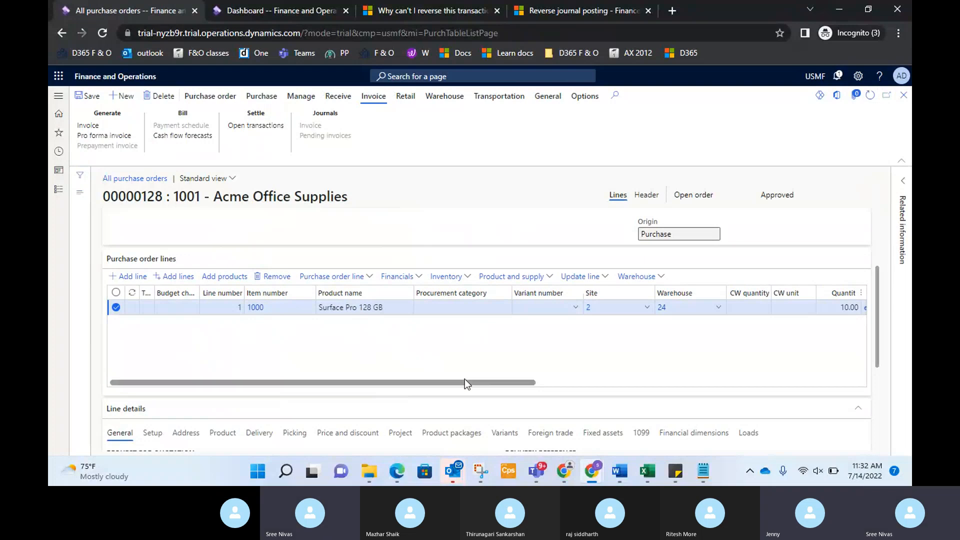
drag(482, 383, 281, 360)
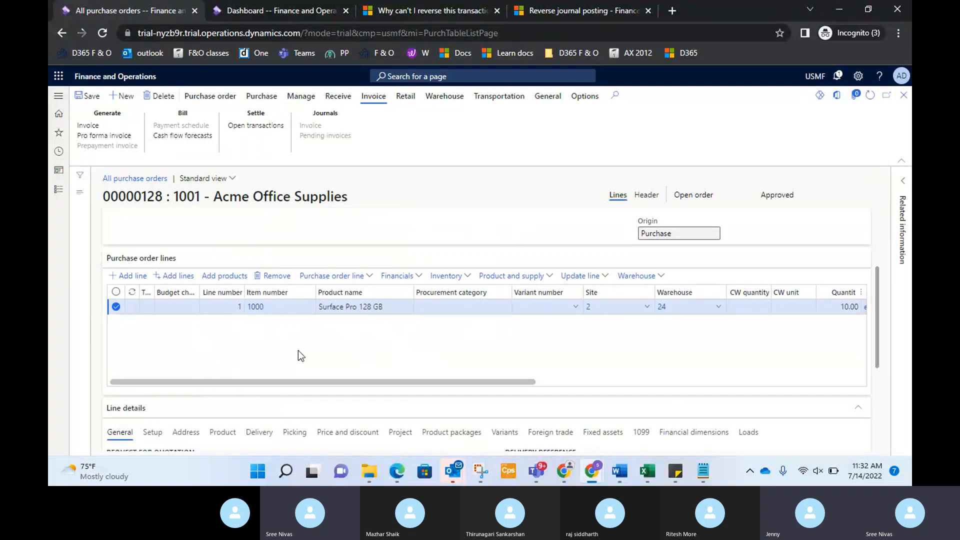
scroll(300, 355, down, 4)
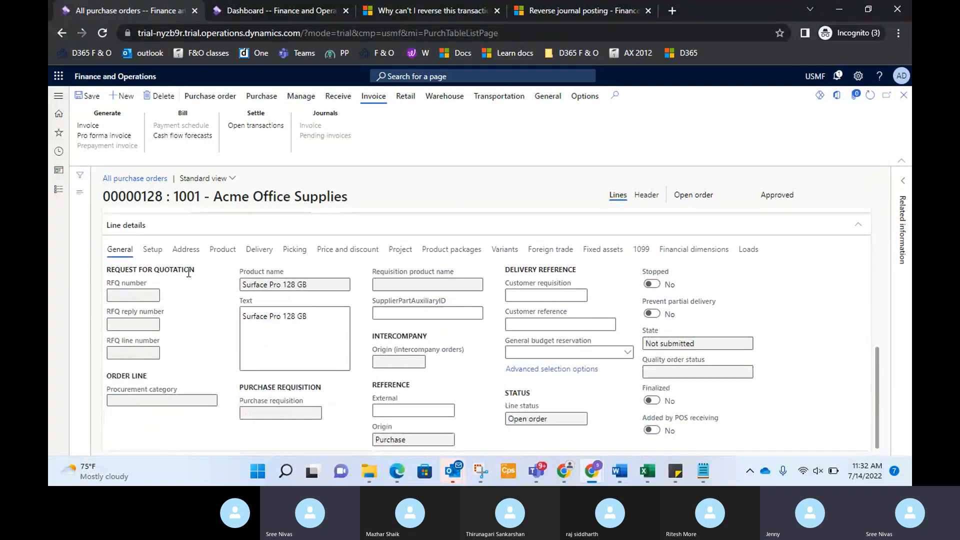
scroll(189, 274, up, 1)
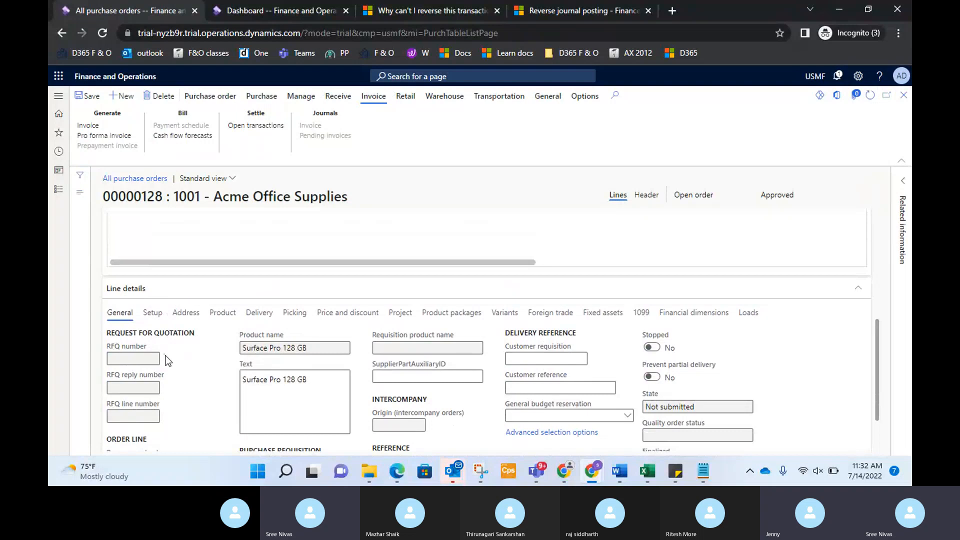
scroll(167, 360, down, 1)
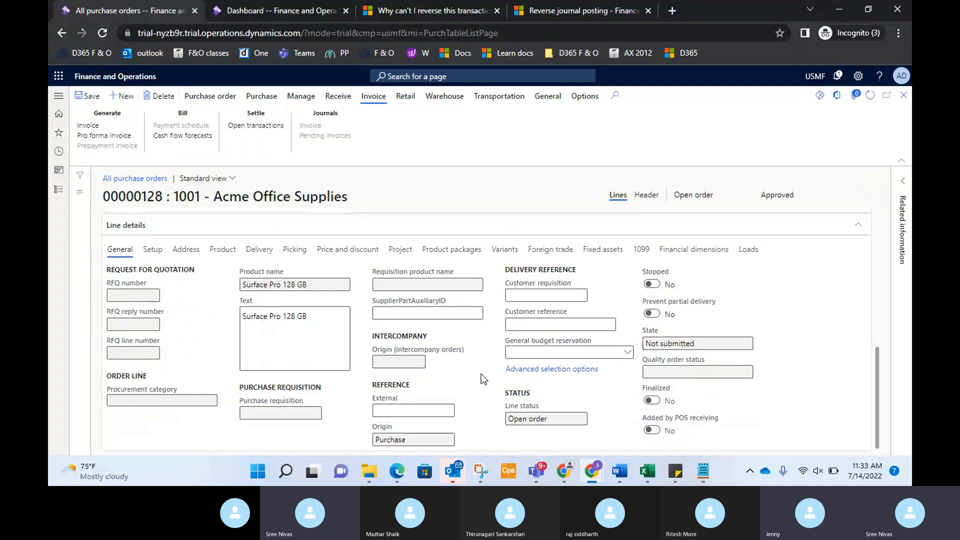
click(160, 255)
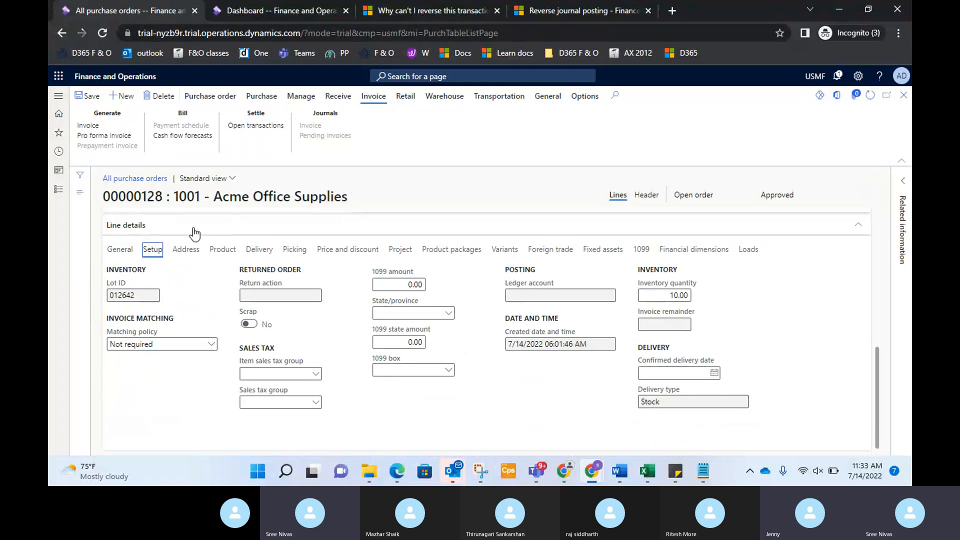
click(185, 249)
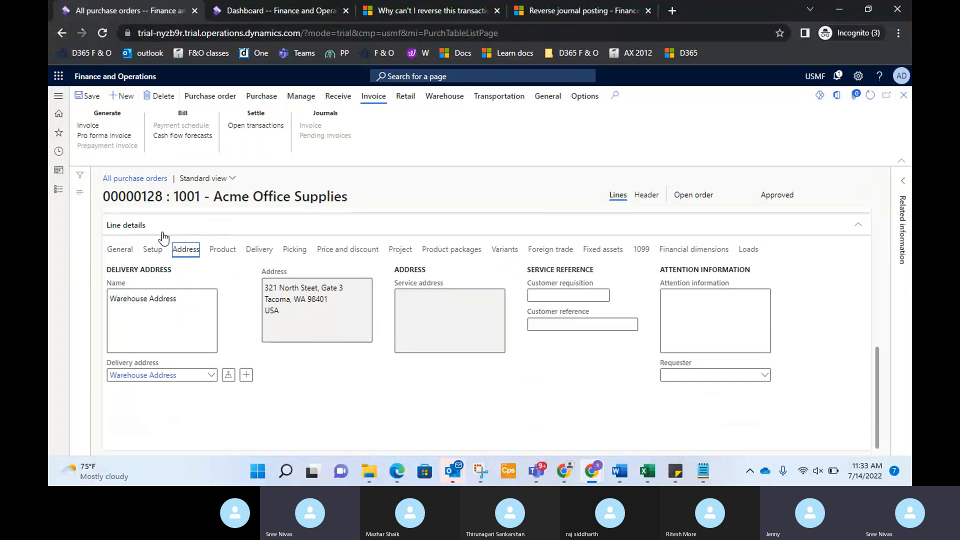
Examine the line's product, tracking and storage dimensions, along with its delivery, picking, and price and discount details.
click(232, 255)
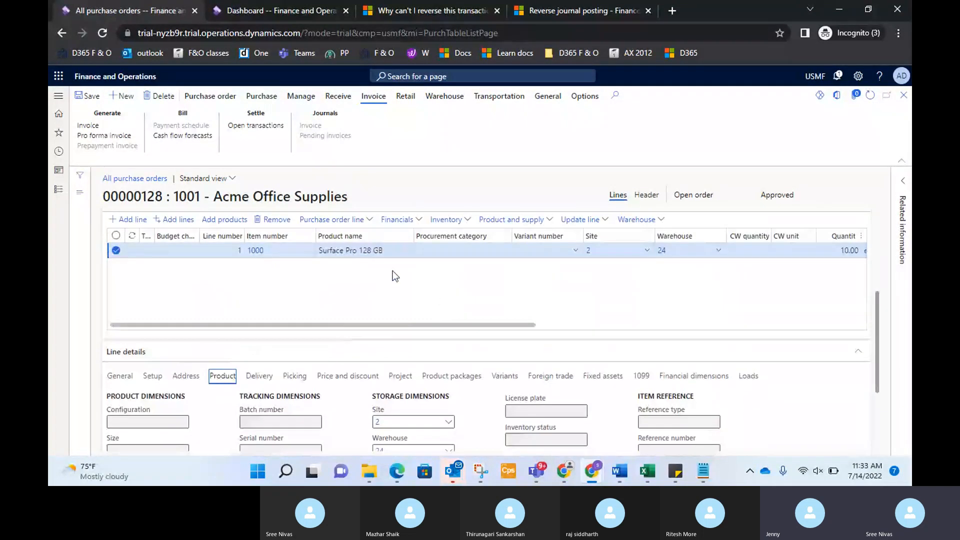
scroll(345, 261, down, 3)
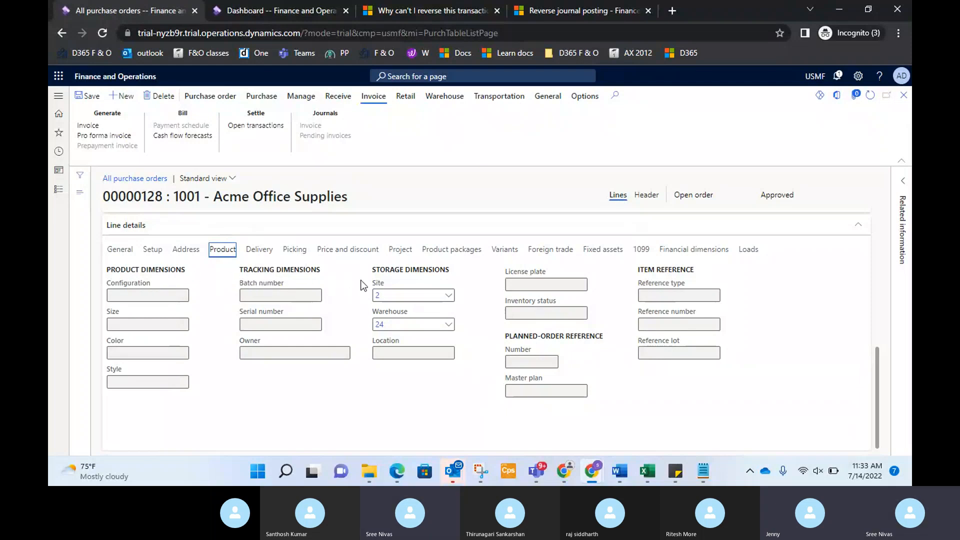
click(314, 296)
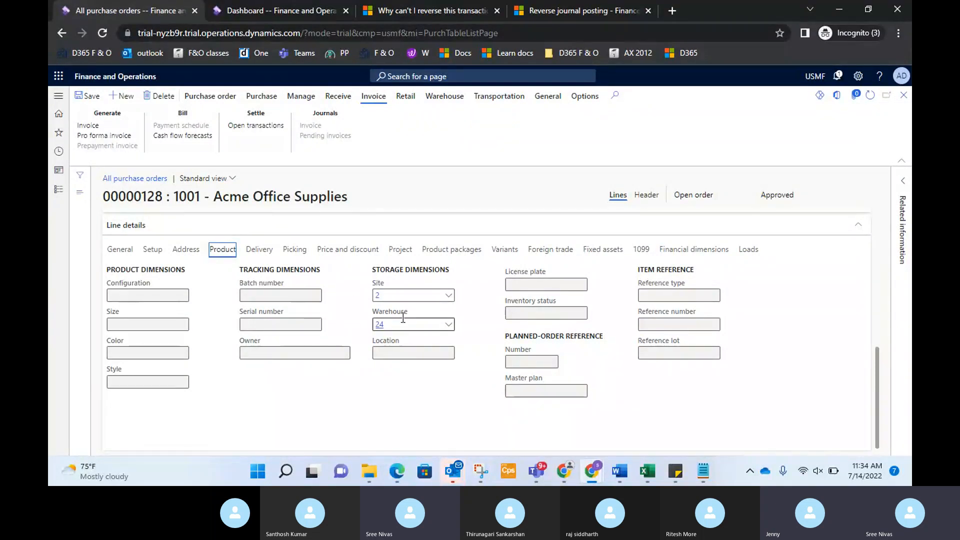
click(267, 250)
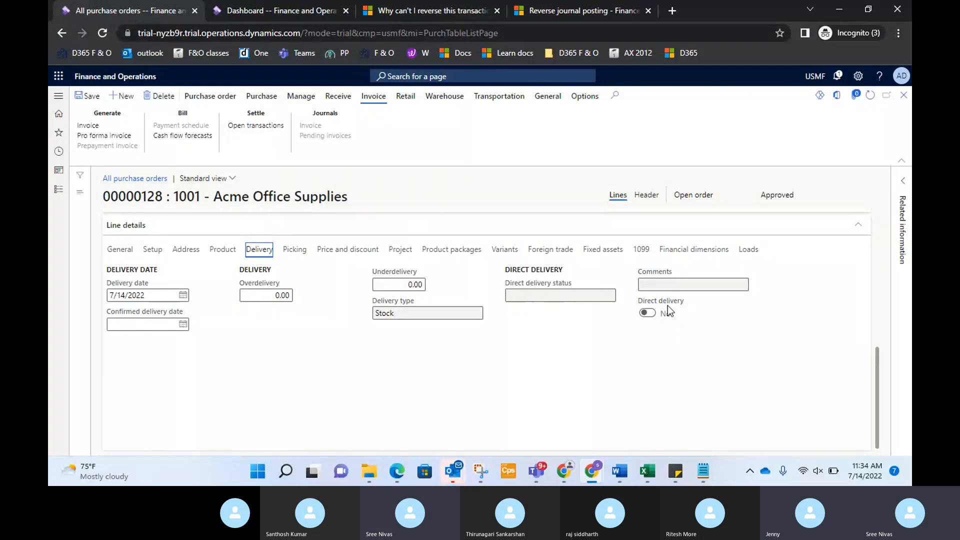
click(295, 250)
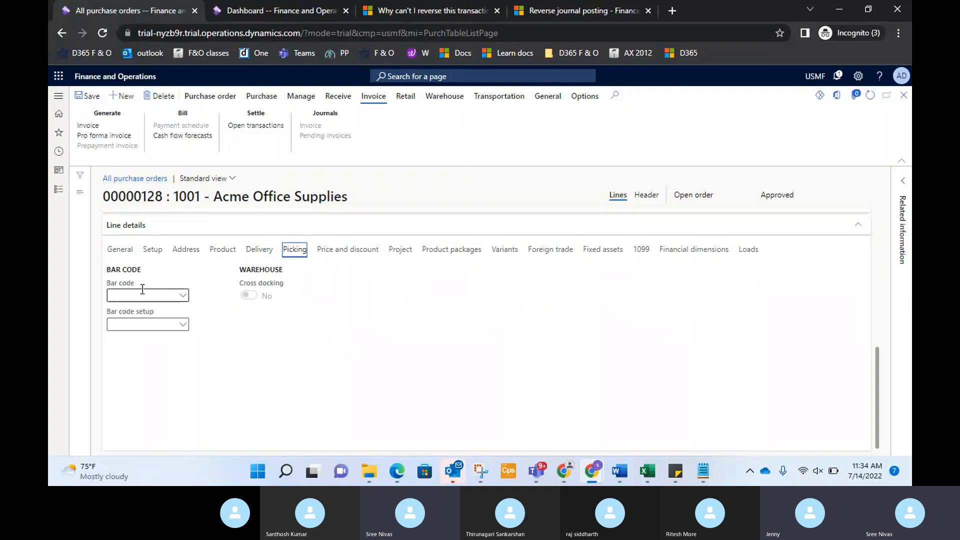
click(353, 256)
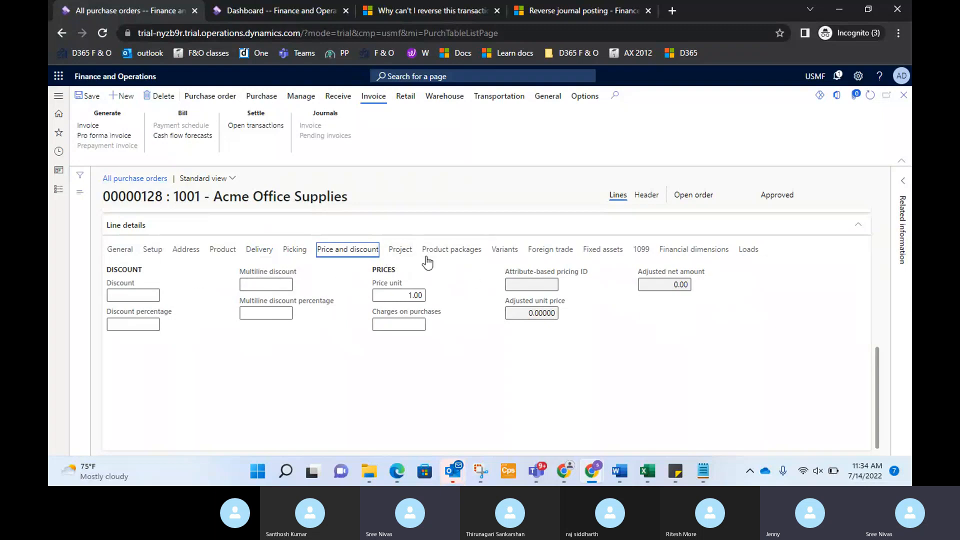
Examine the line's project, product packages, foreign trade, fixed assets and 1099 details.
click(403, 251)
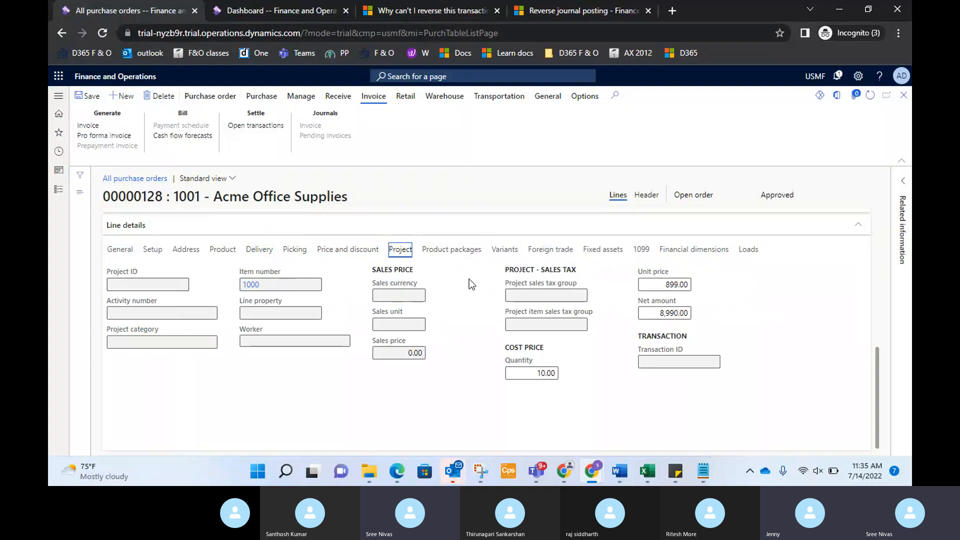
click(459, 253)
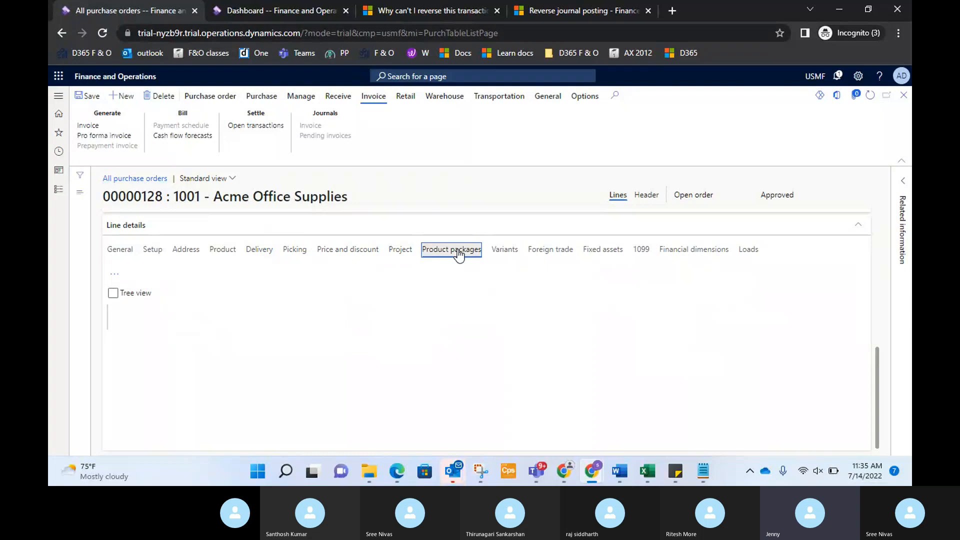
click(550, 249)
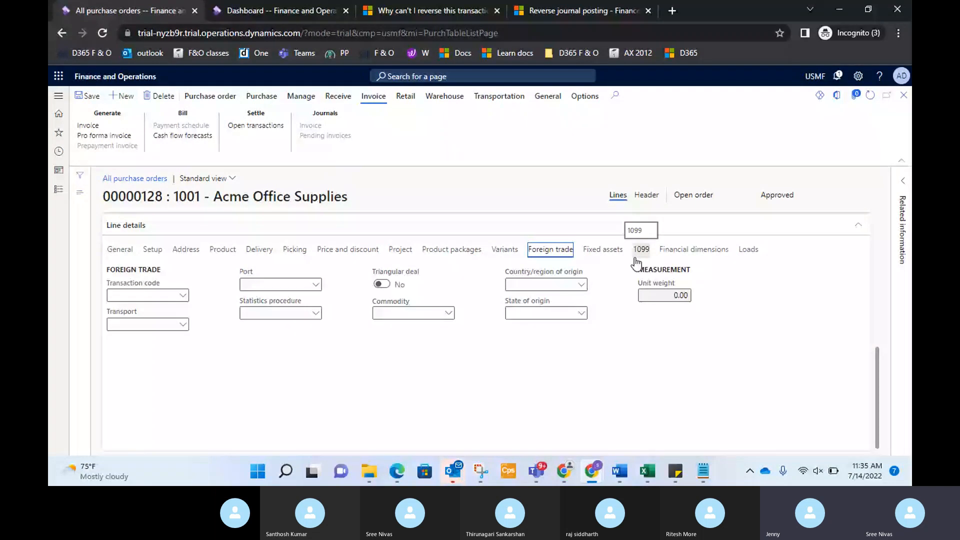
click(593, 252)
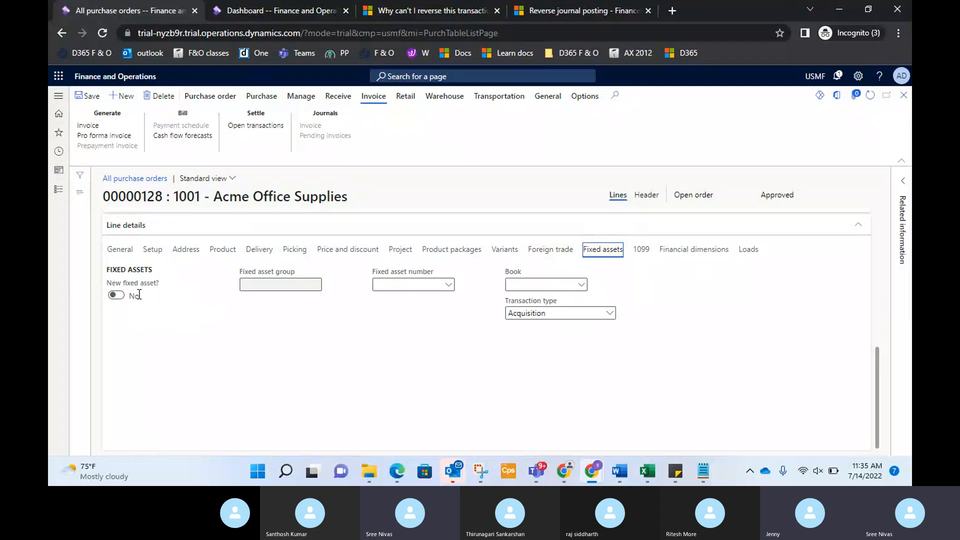
click(638, 252)
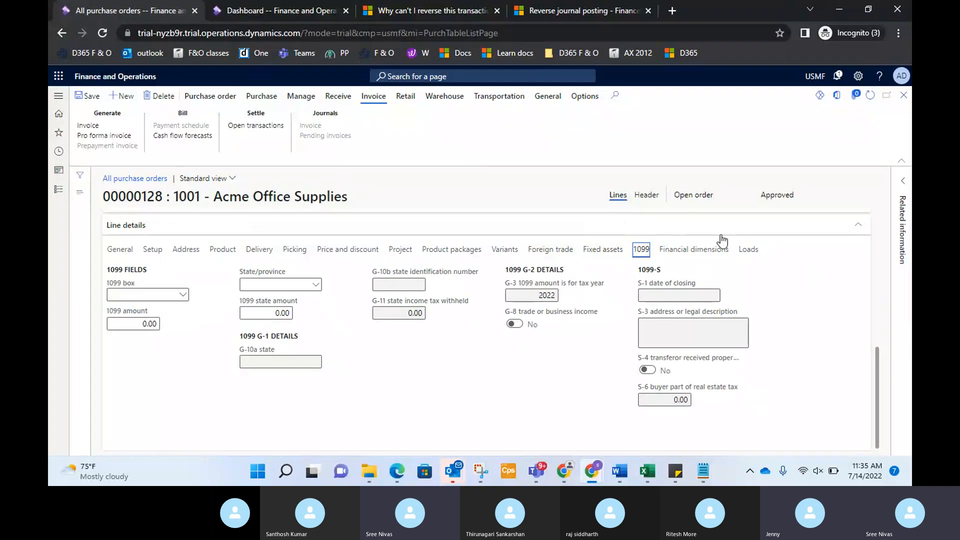
Examine the line's financial dimensions, including the available BusinessUnit and CostCenter values, without changing them.
click(699, 256)
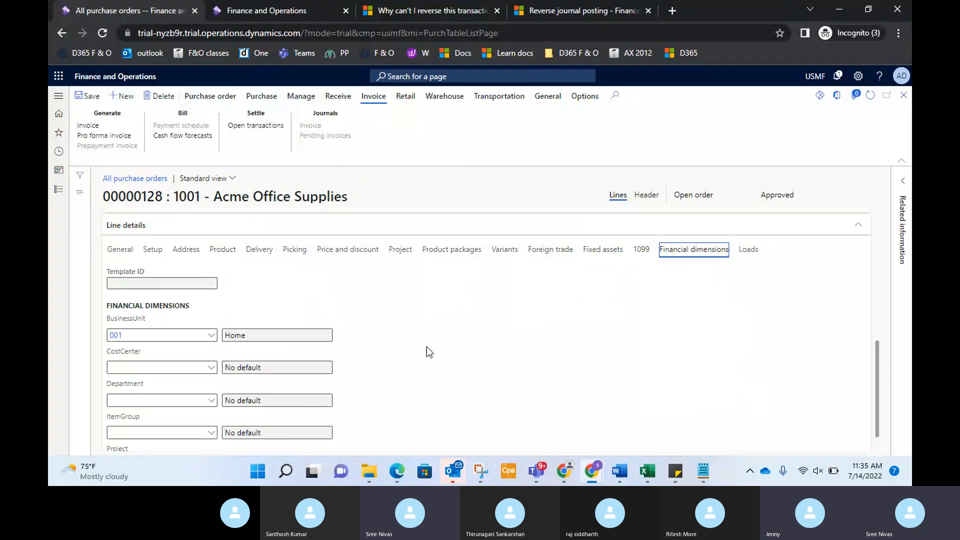
click(212, 339)
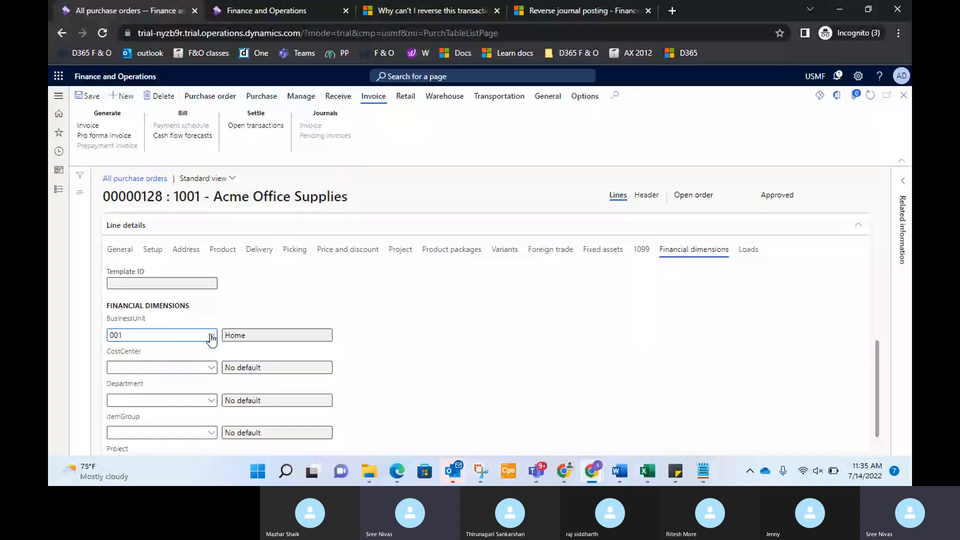
click(212, 336)
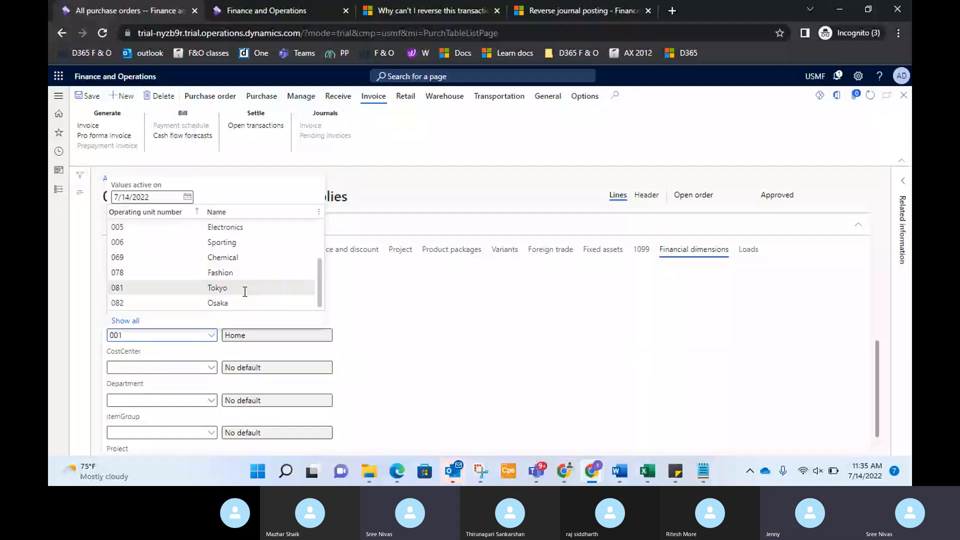
scroll(233, 250, up, 2)
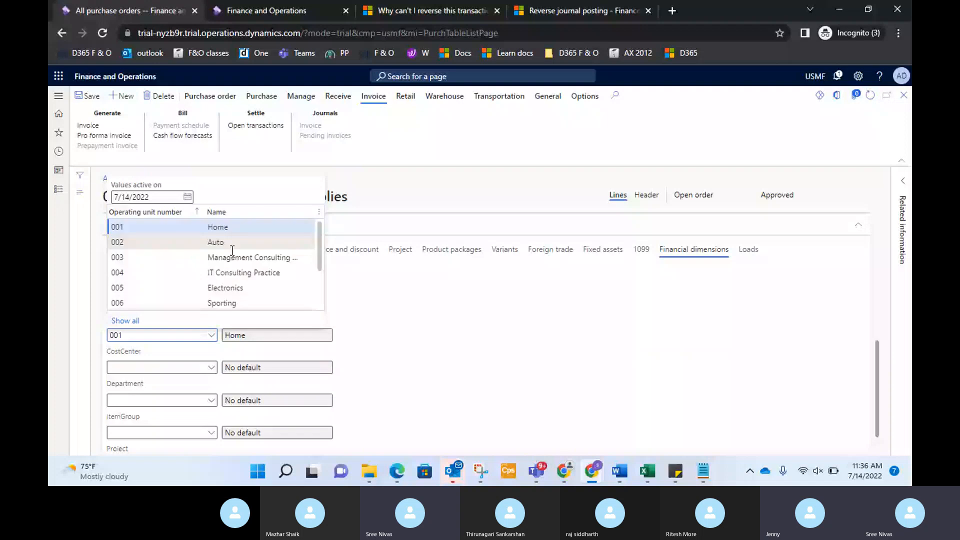
click(404, 328)
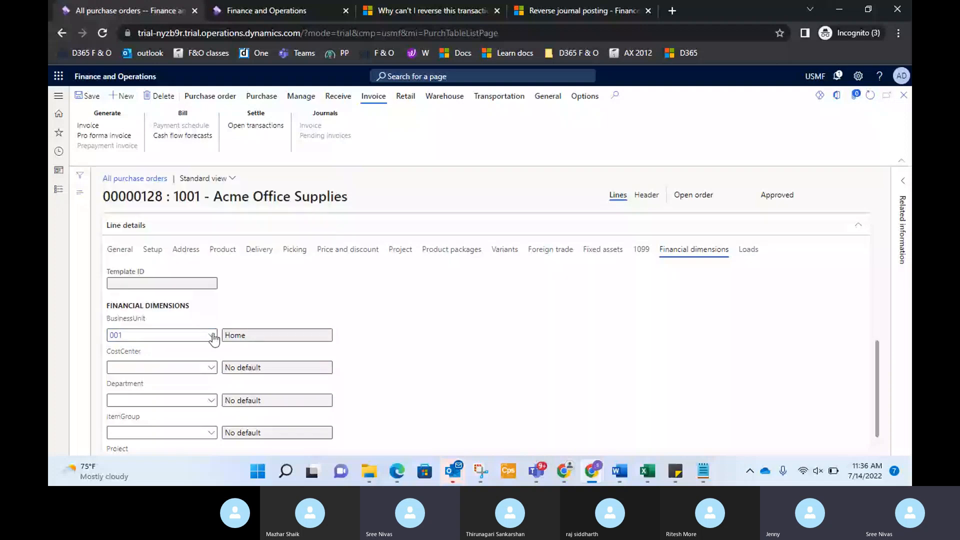
click(211, 367)
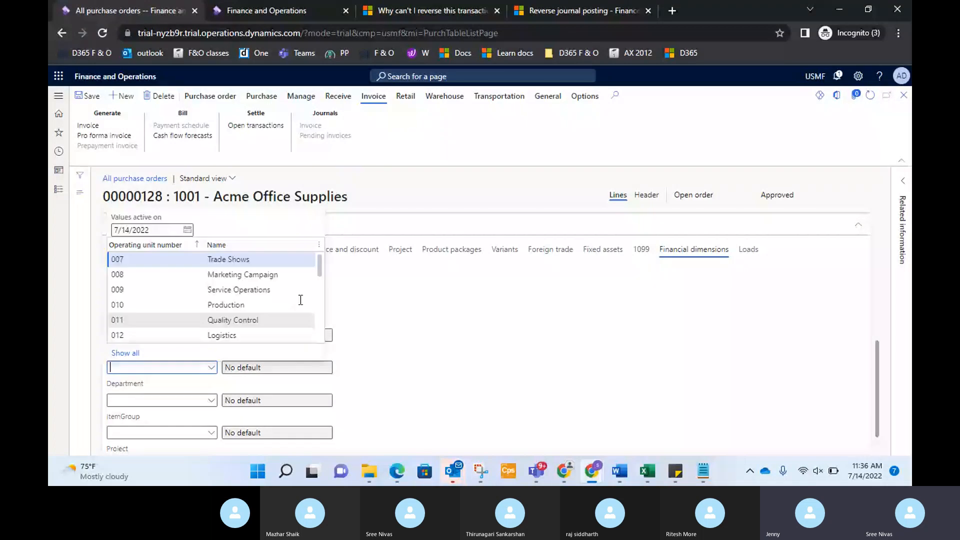
click(557, 353)
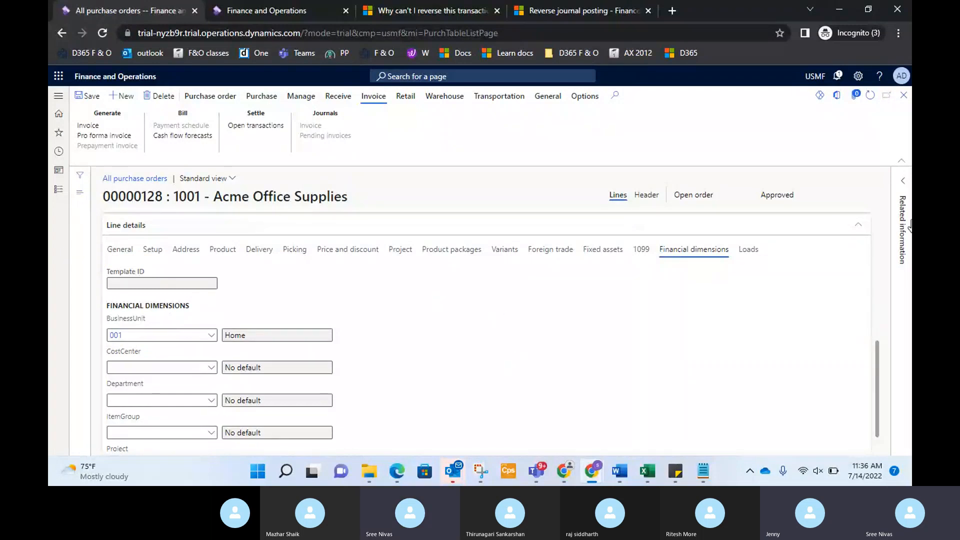
Examine the line's loads and general details, along with the actions available for the purchase order.
click(749, 250)
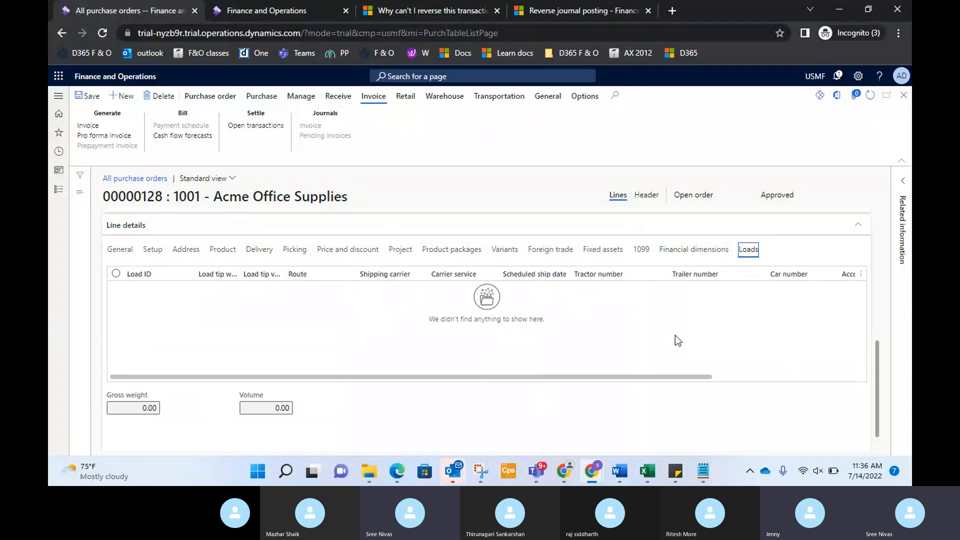
scroll(677, 339, up, 5)
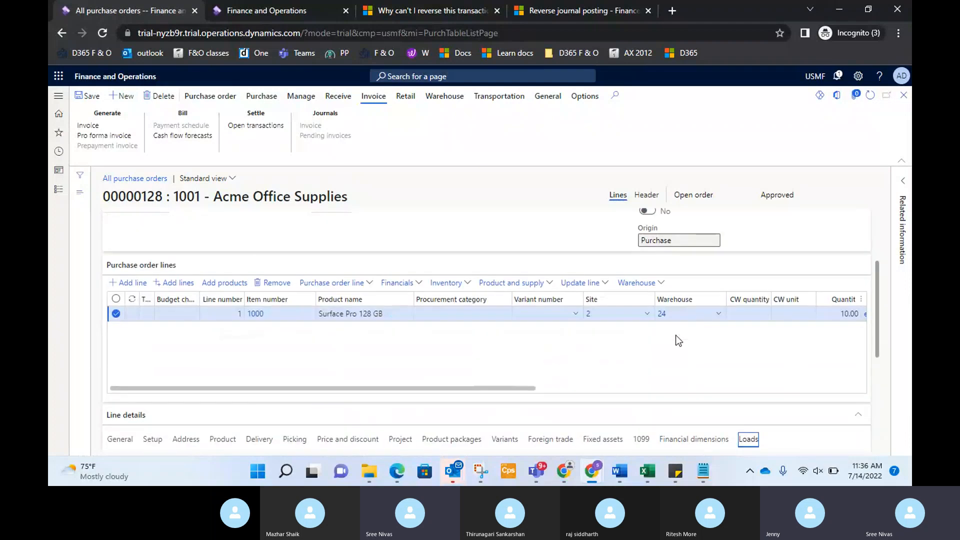
scroll(676, 339, down, 4)
click(122, 314)
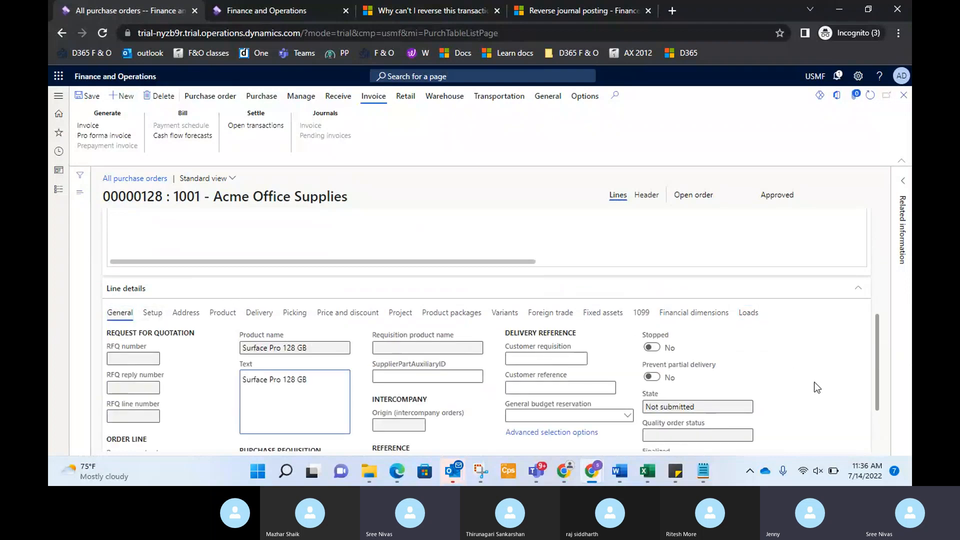
scroll(817, 387, up, 5)
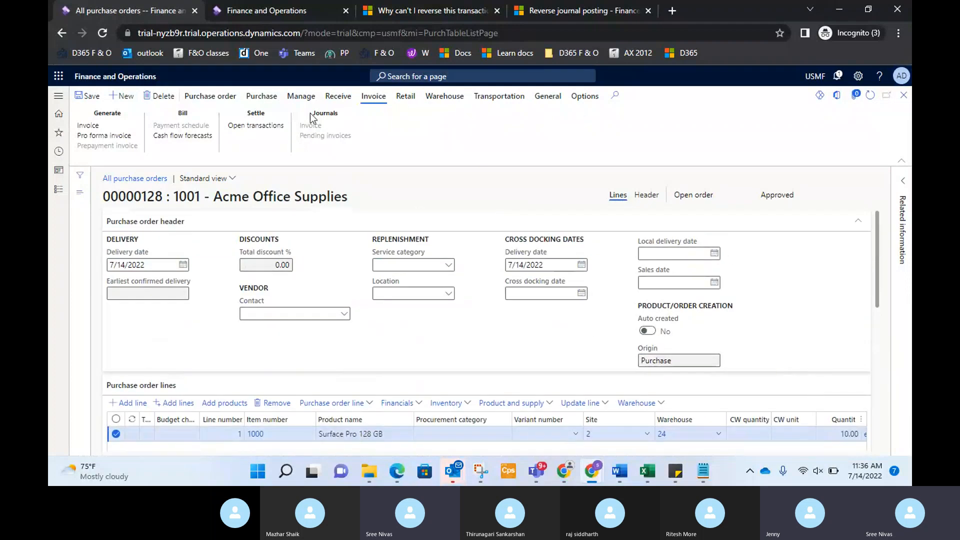
click(207, 97)
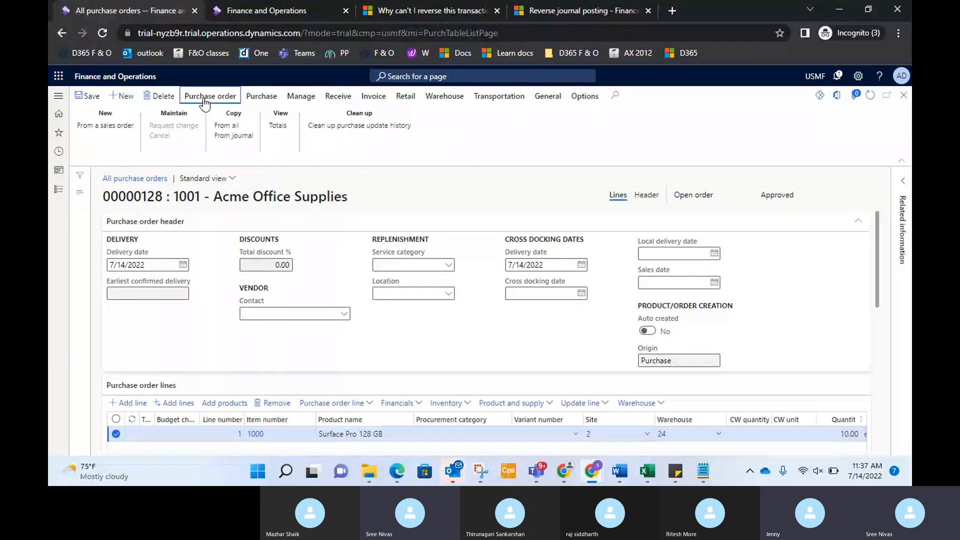
Start generating the purchase order confirmation and set its document date to 7/14/2022.
click(264, 98)
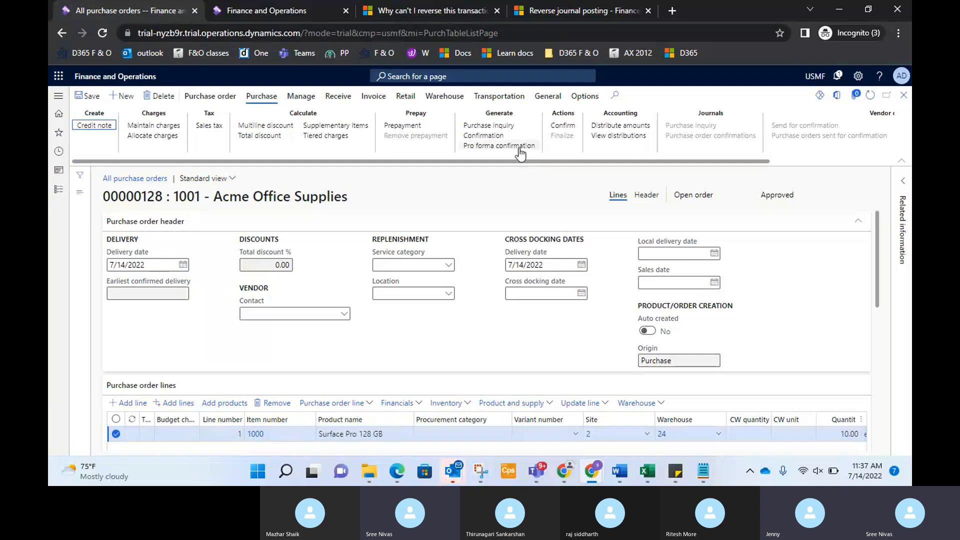
click(490, 136)
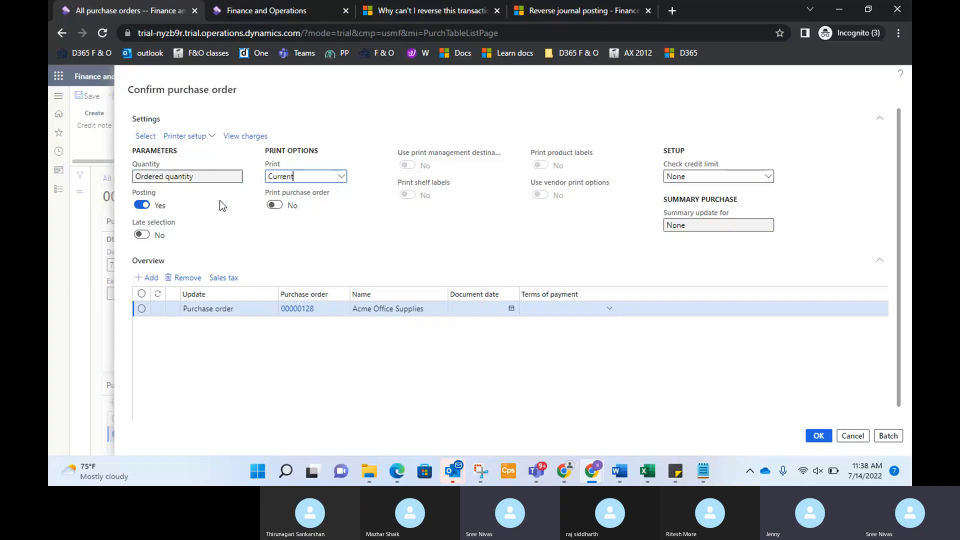
mouse_move(182, 201)
click(512, 309)
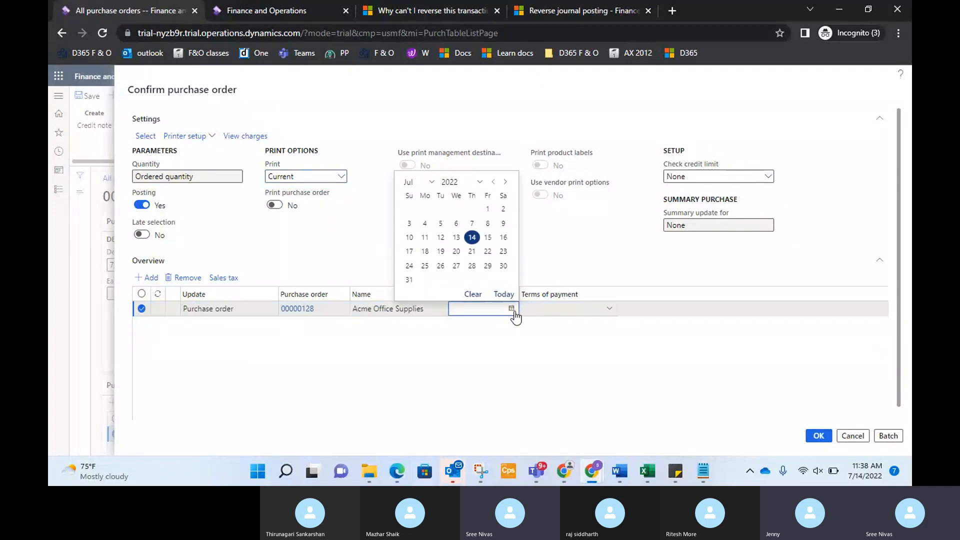
click(473, 237)
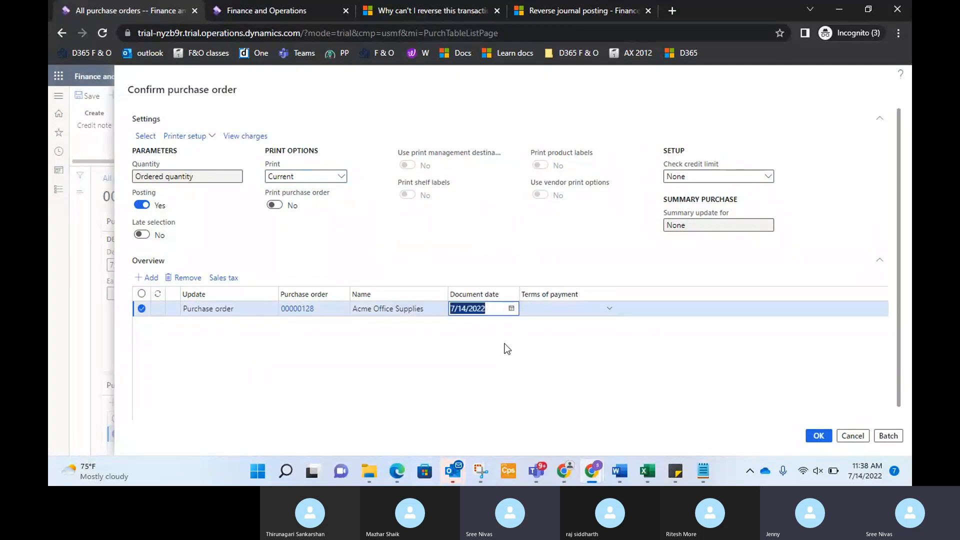
Check the available terms of payment, leave the field blank, and confirm the purchase order.
click(610, 313)
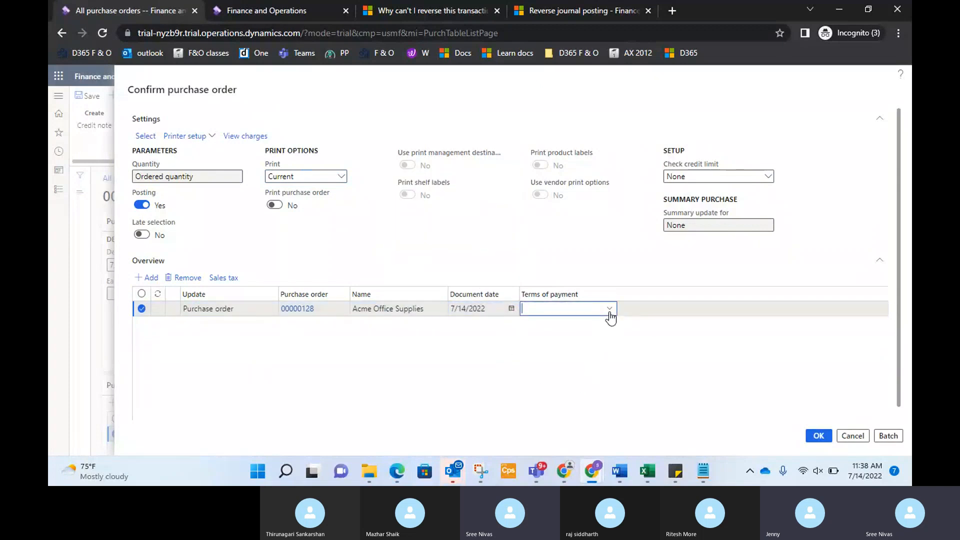
click(610, 309)
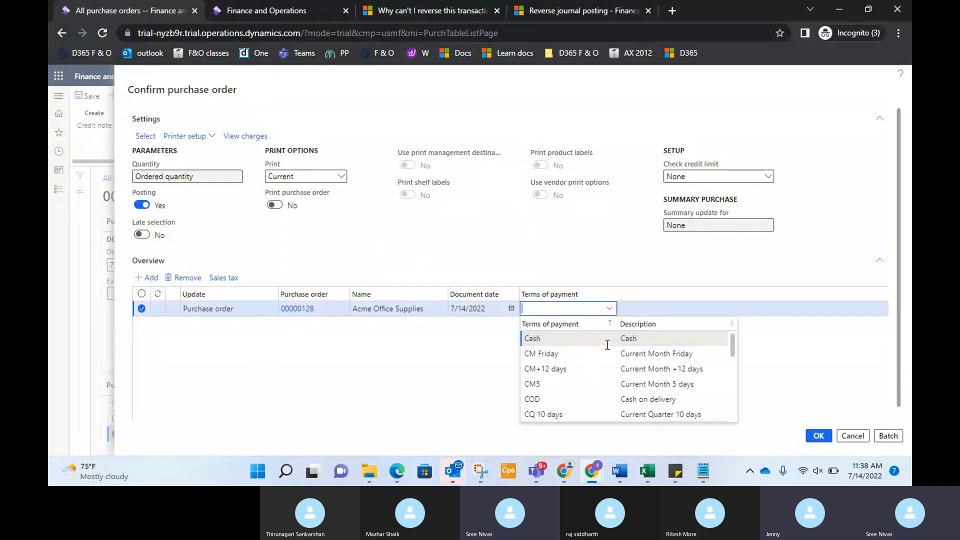
click(477, 362)
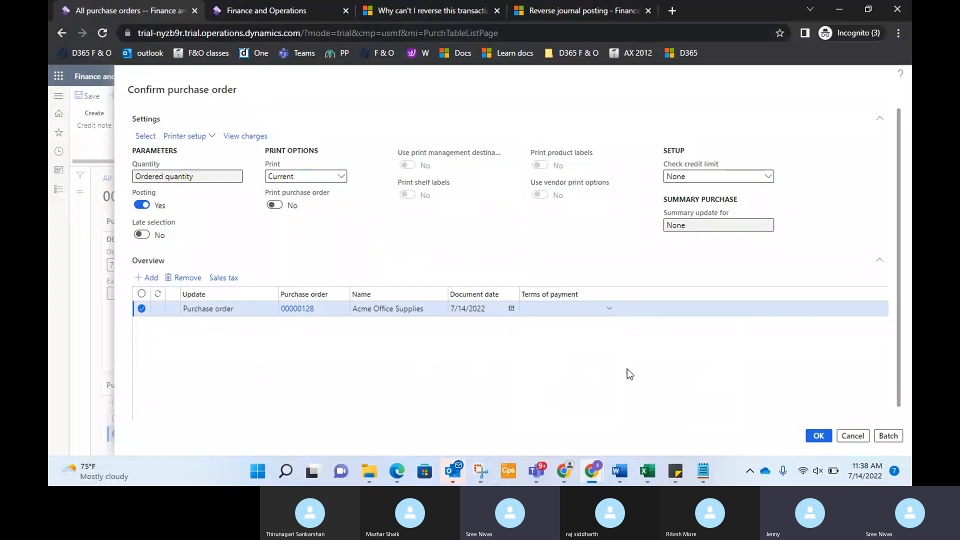
scroll(650, 378, down, 1)
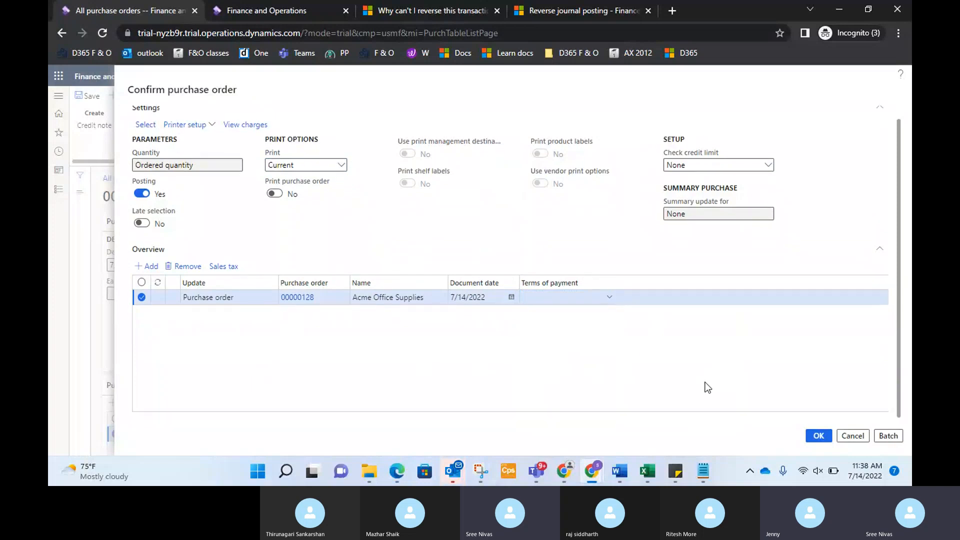
click(818, 437)
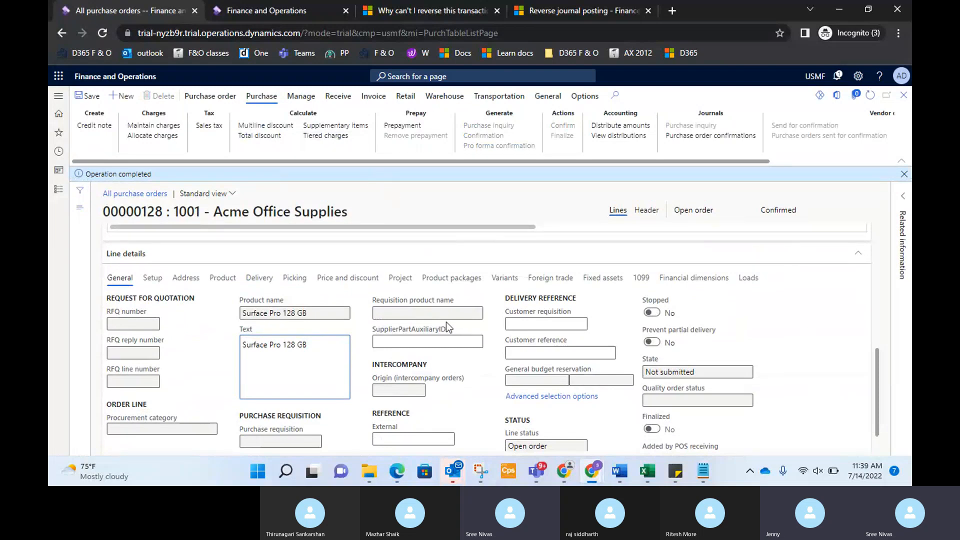
Switch to the Training notes document in Word and review the purchase order steps and their journal entry remarks.
key(alt+Tab)
key(alt+Tab)
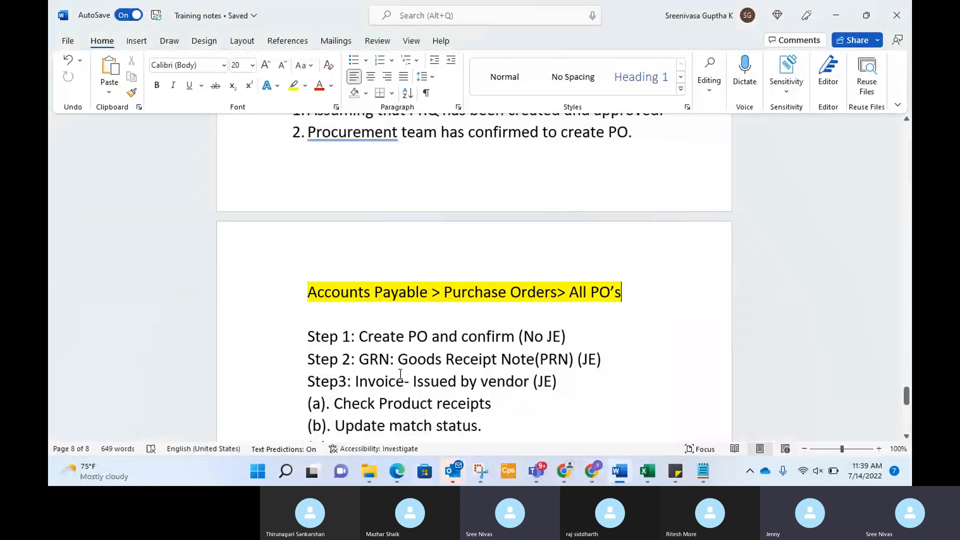
scroll(400, 374, down, 1)
click(432, 276)
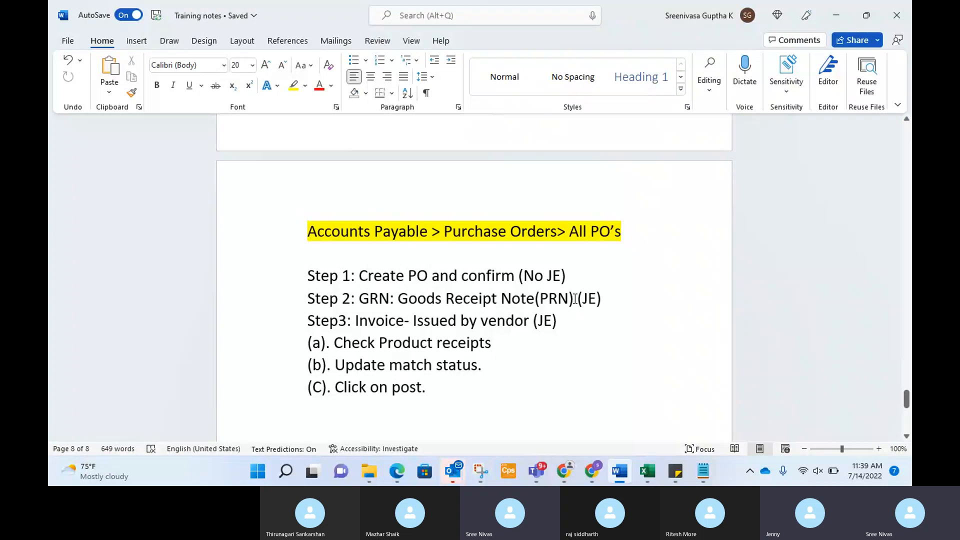
scroll(575, 298, down, 1)
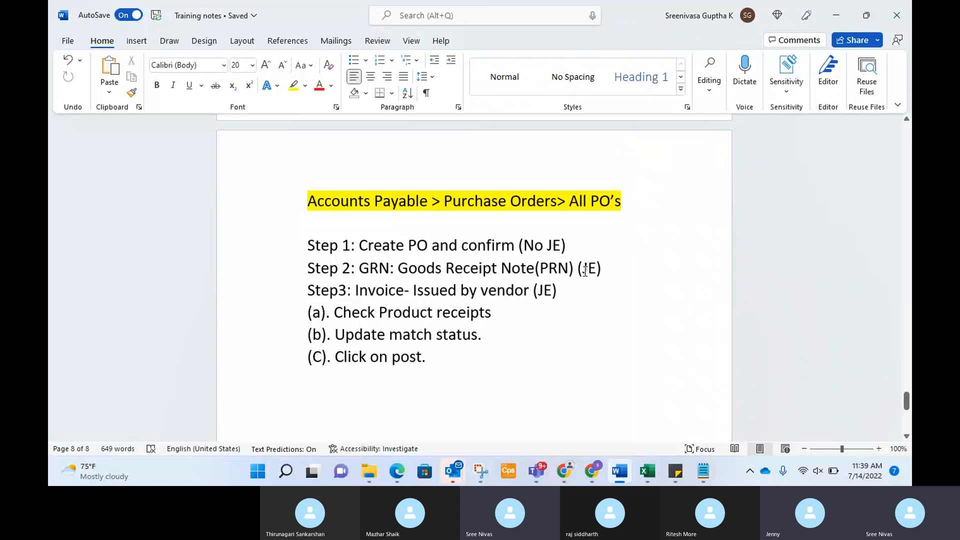
scroll(585, 270, down, 1)
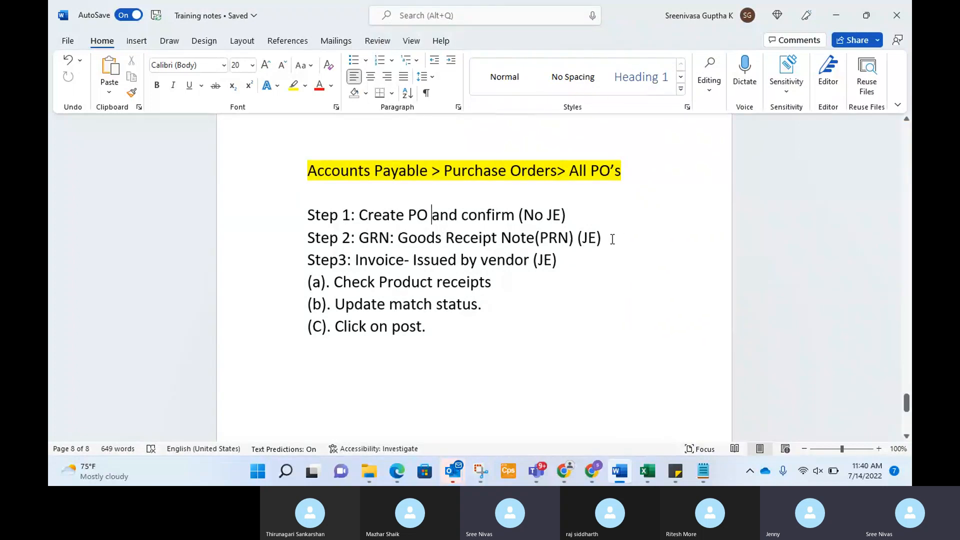
drag(601, 238, 580, 238)
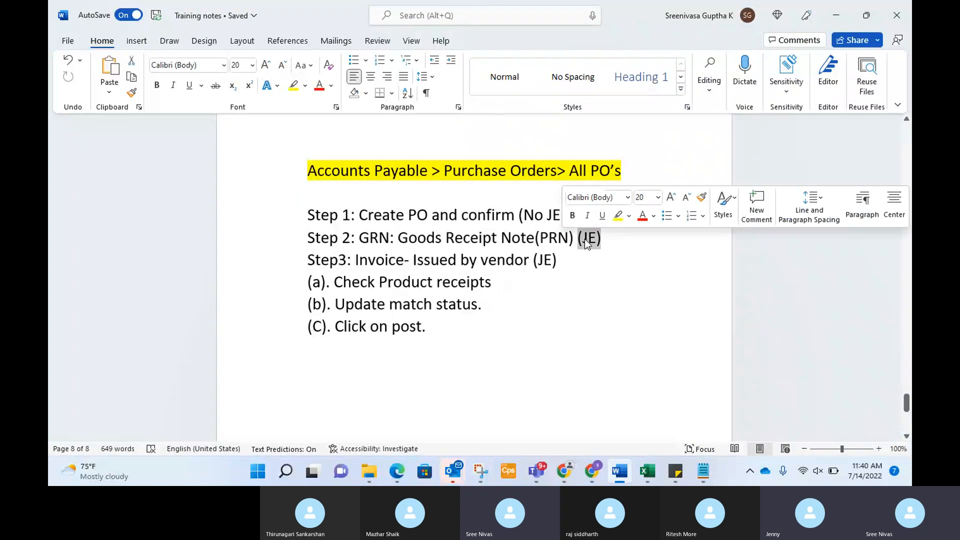
click(579, 238)
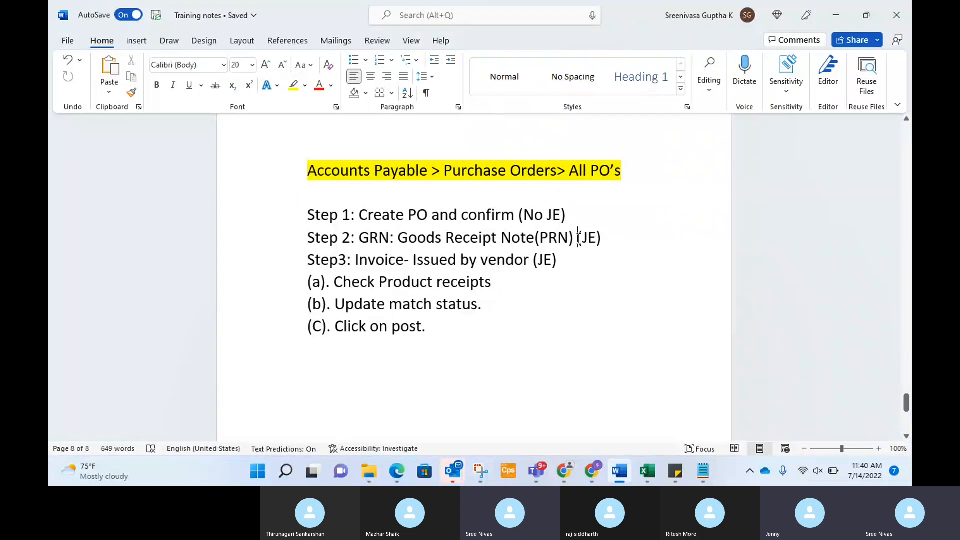
Add the line "Increase in the asset" below the Step 2 goods receipt note entry.
click(617, 237)
key(Return)
text(Incr)
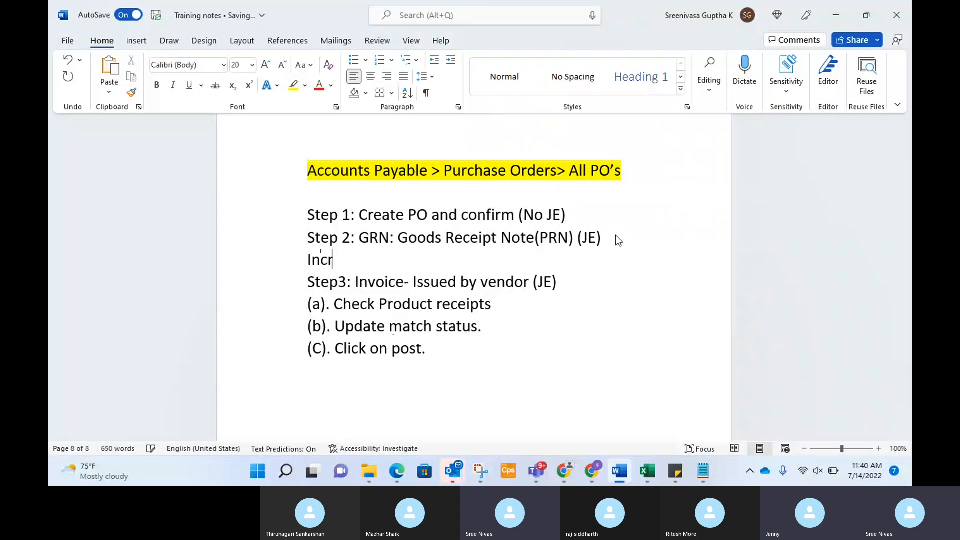
text(ease in the as)
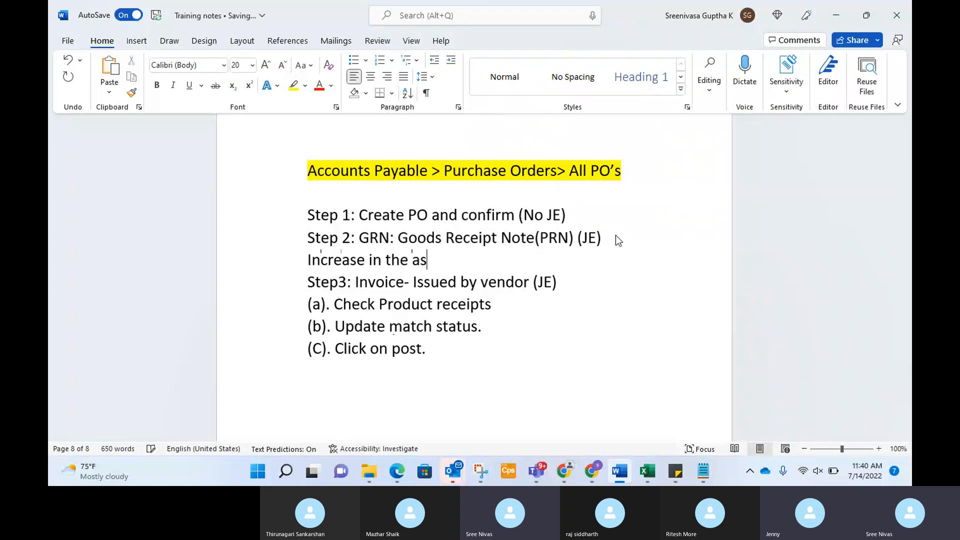
text(sw)
key(BackSpace)
text(et)
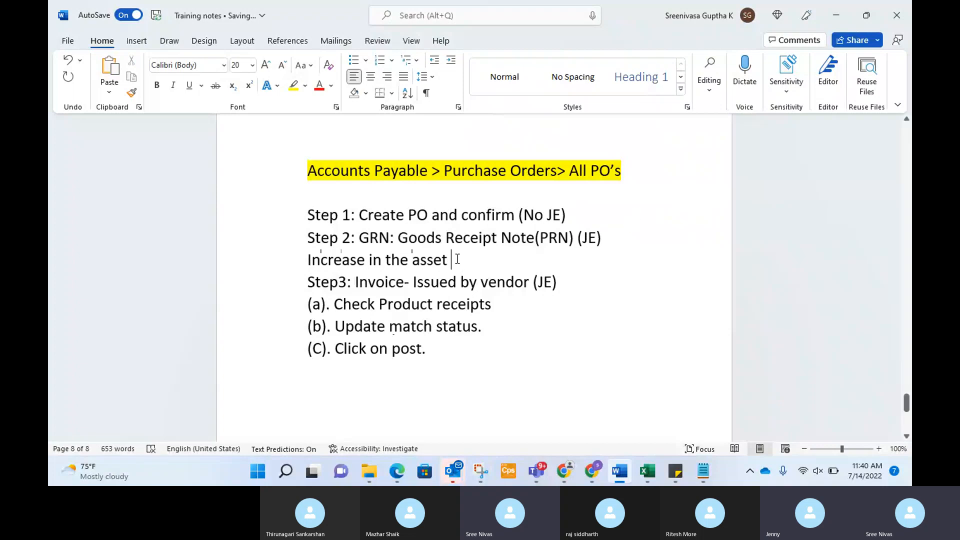
drag(457, 259, 307, 260)
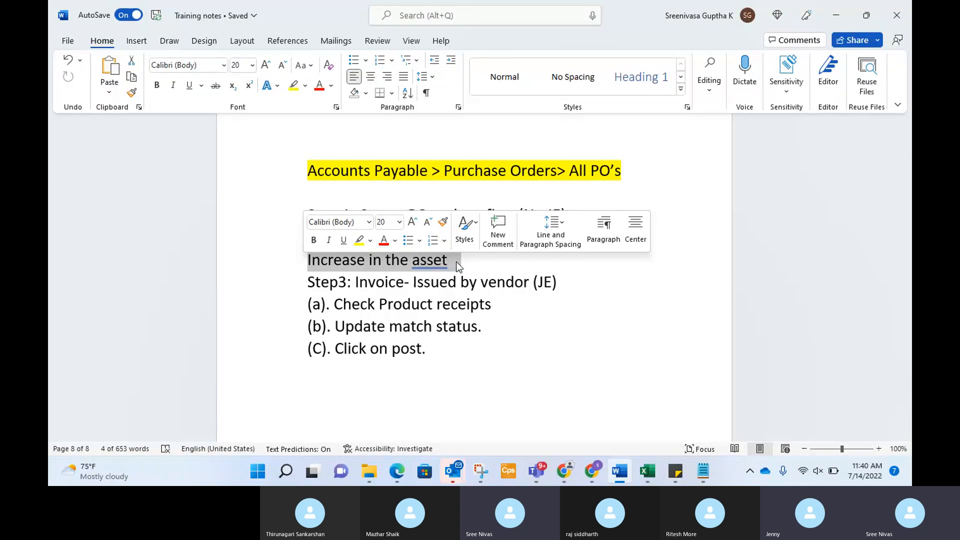
click(555, 265)
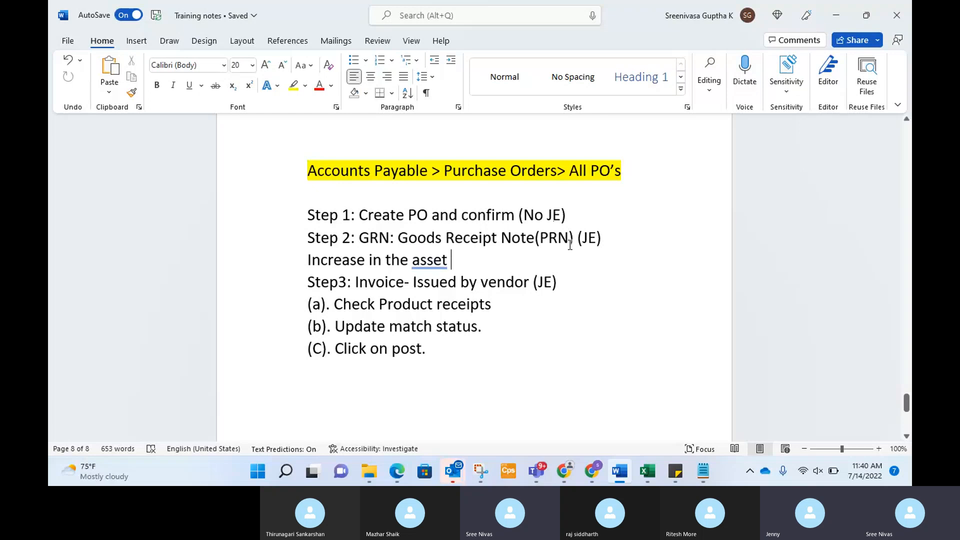
triple_click(455, 262)
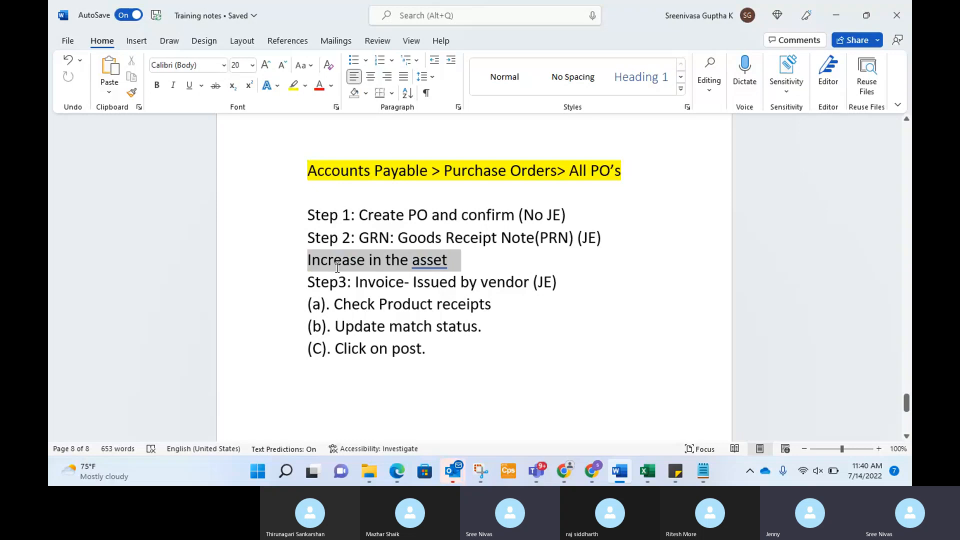
click(566, 285)
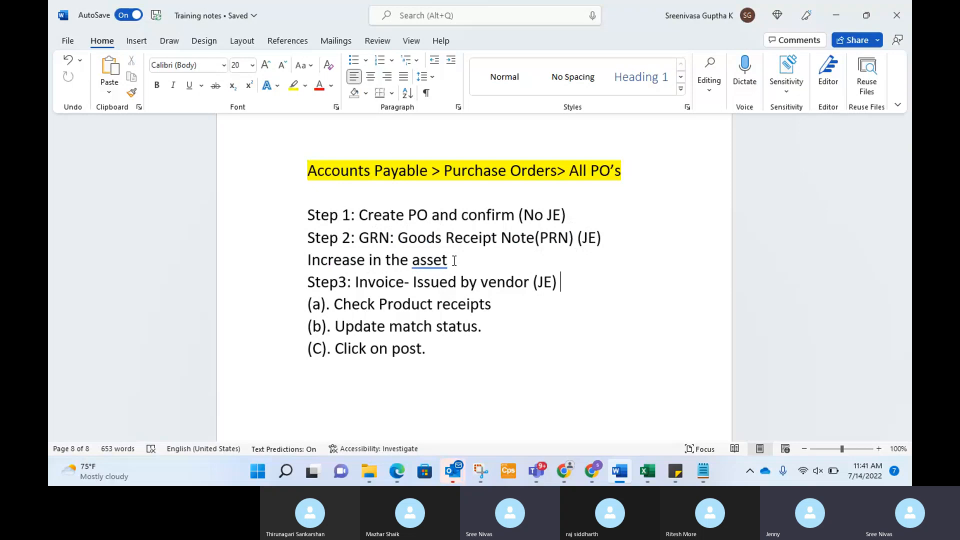
double_click(423, 269)
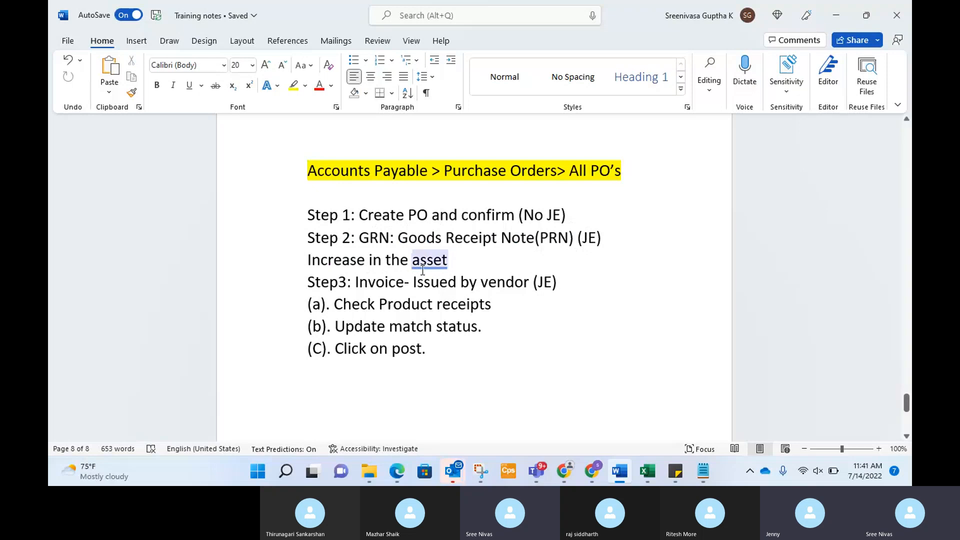
Switch to the purchase order in Finance and Operations, start posting its product receipt, and keep Ordered quantity after checking the quantity options.
click(570, 282)
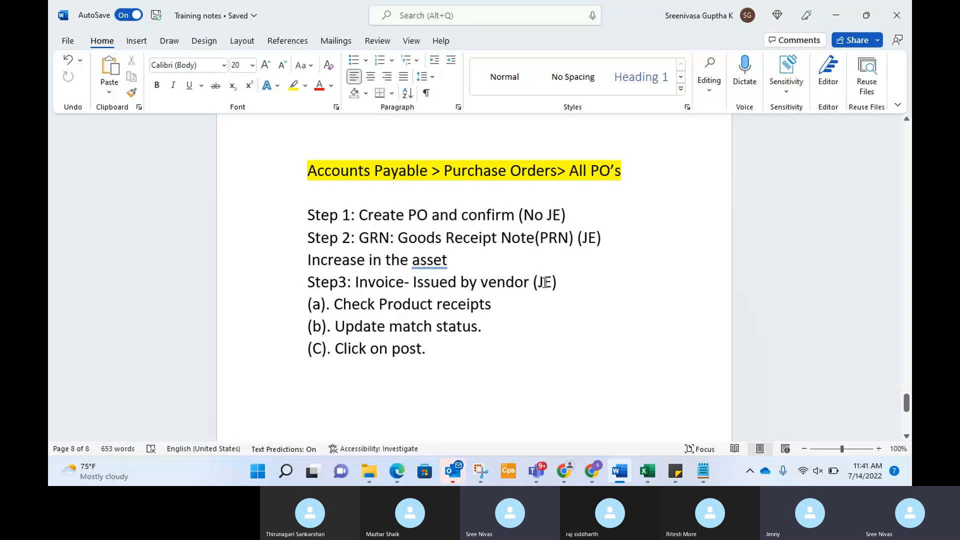
key(alt+Tab)
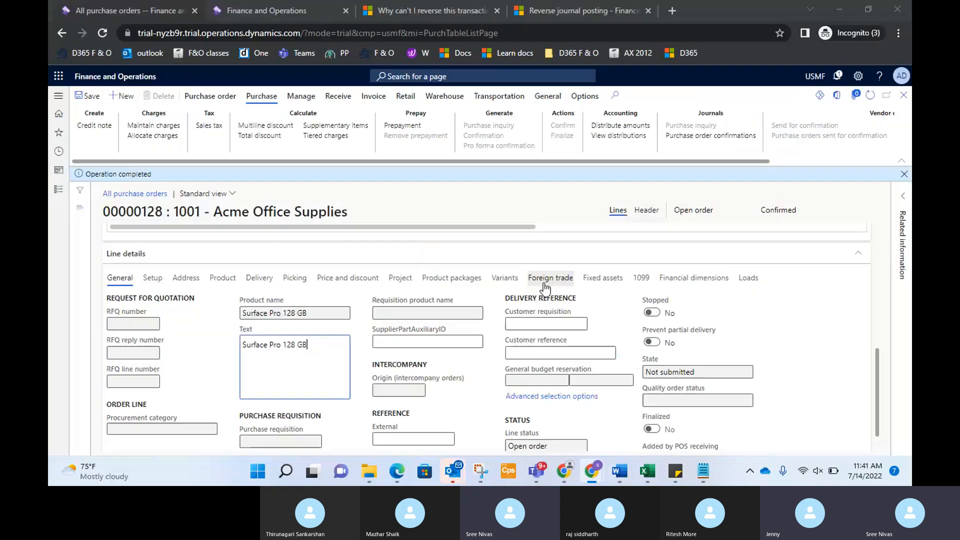
key(alt+Tab)
key(alt+Tab)
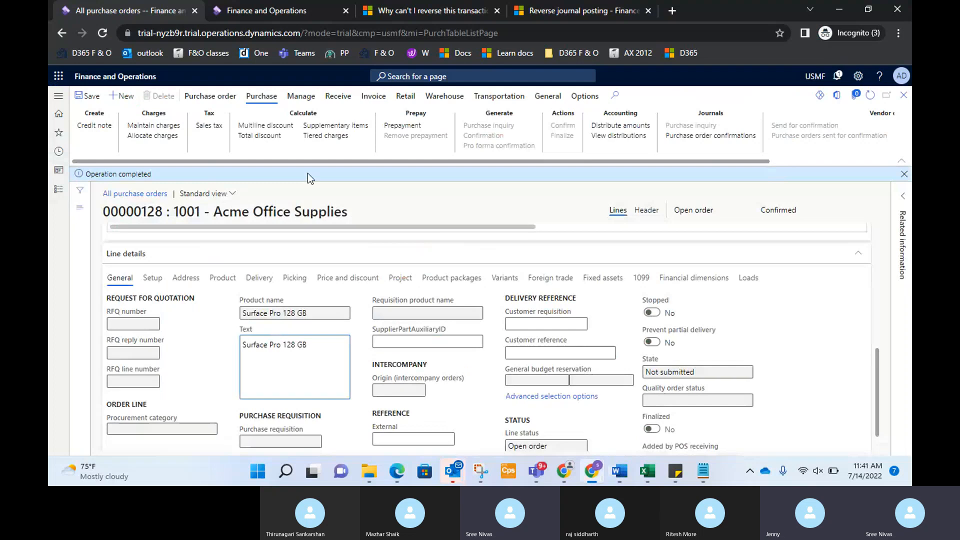
click(339, 100)
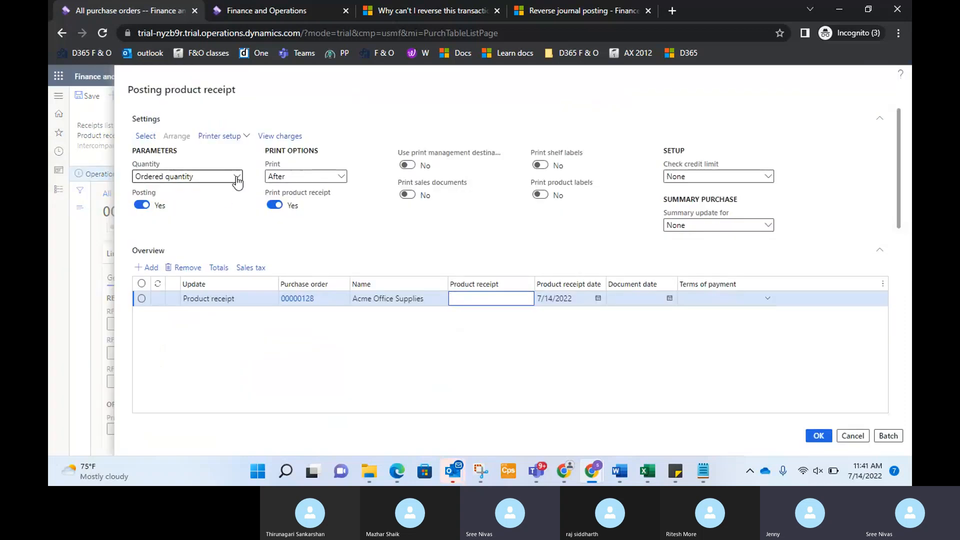
click(237, 180)
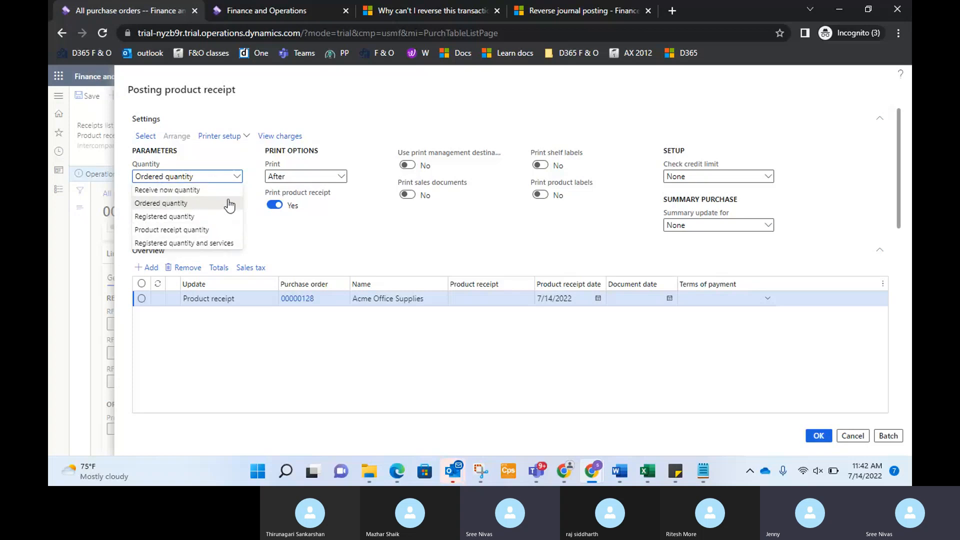
click(337, 236)
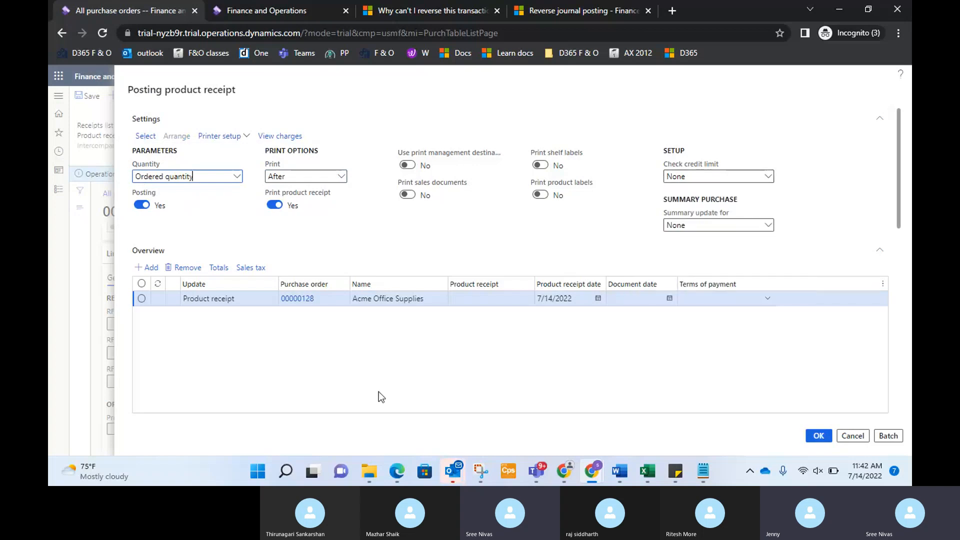
Enter PRN-500(Test) as the product receipt number and set the document date to 7/14/2022.
click(497, 298)
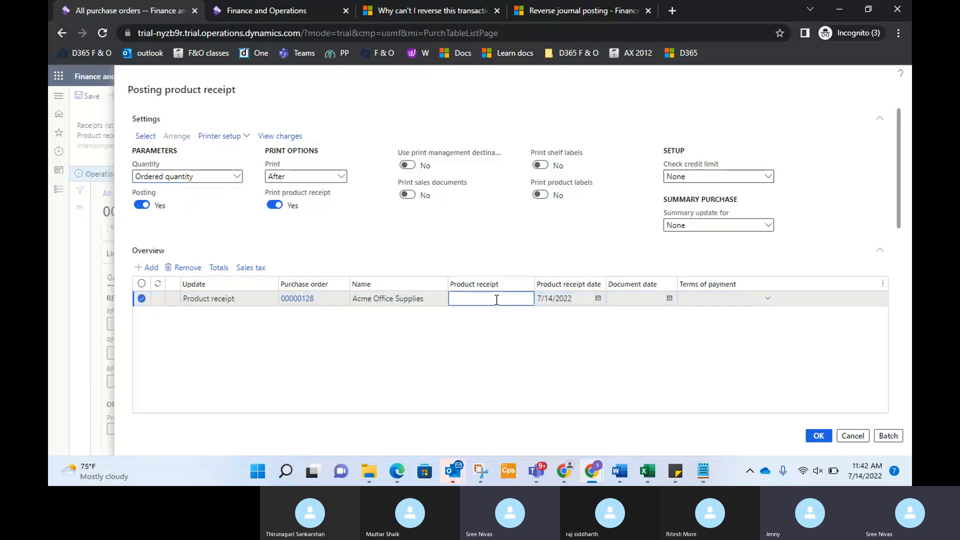
text(PRN-500(Test))
click(479, 385)
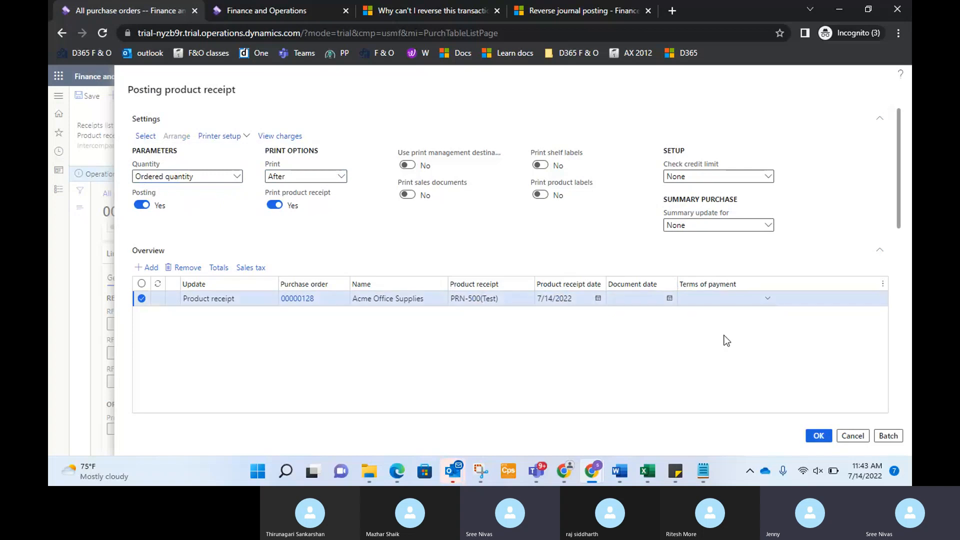
click(671, 299)
click(631, 227)
Review the product receipt's settings and its Surface Pro 128 GB line, including site, warehouse, quantity, unit price and net amount.
scroll(658, 385, down, 3)
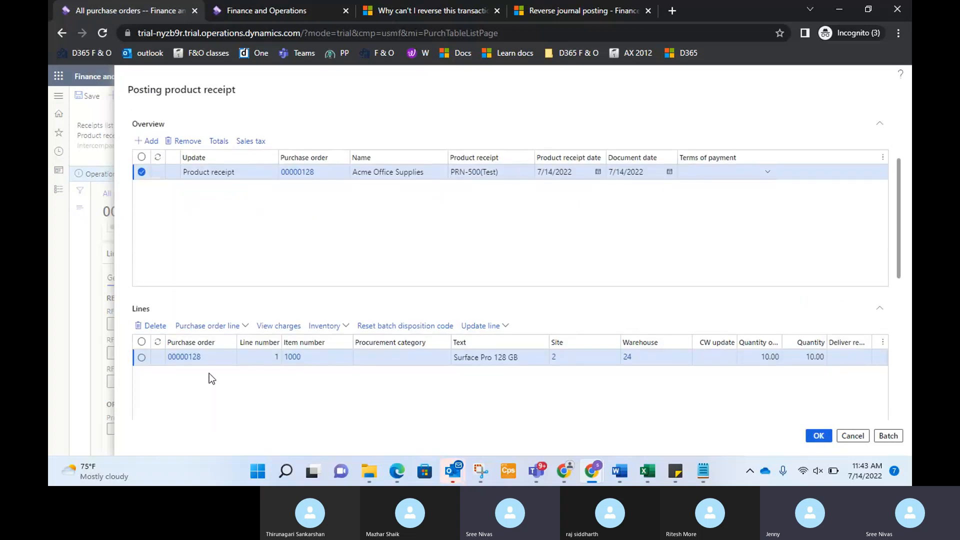
scroll(209, 382, down, 2)
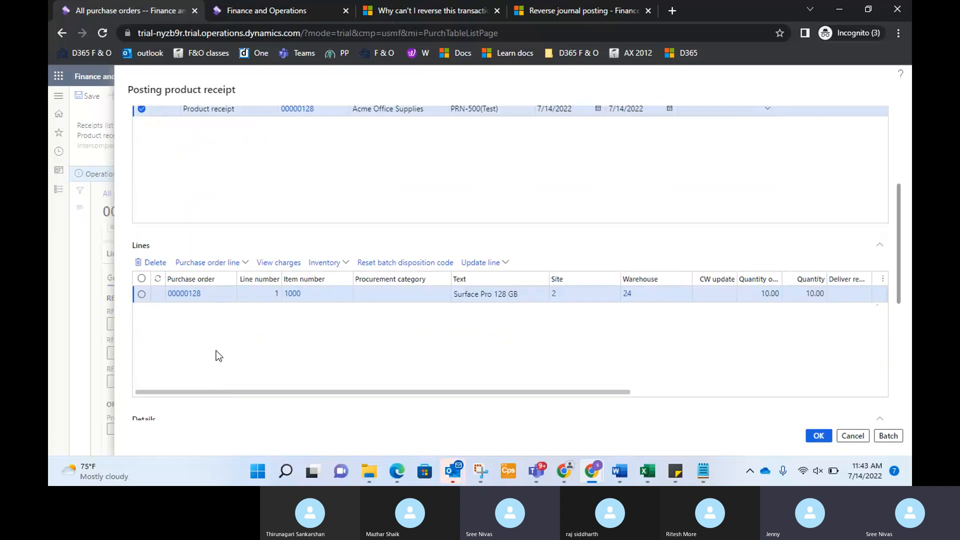
scroll(222, 304, up, 6)
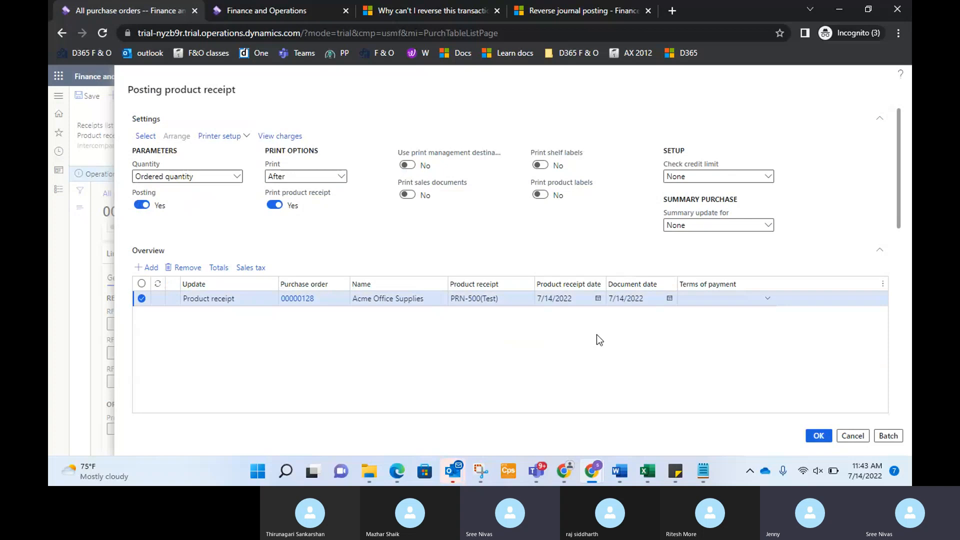
scroll(596, 334, down, 5)
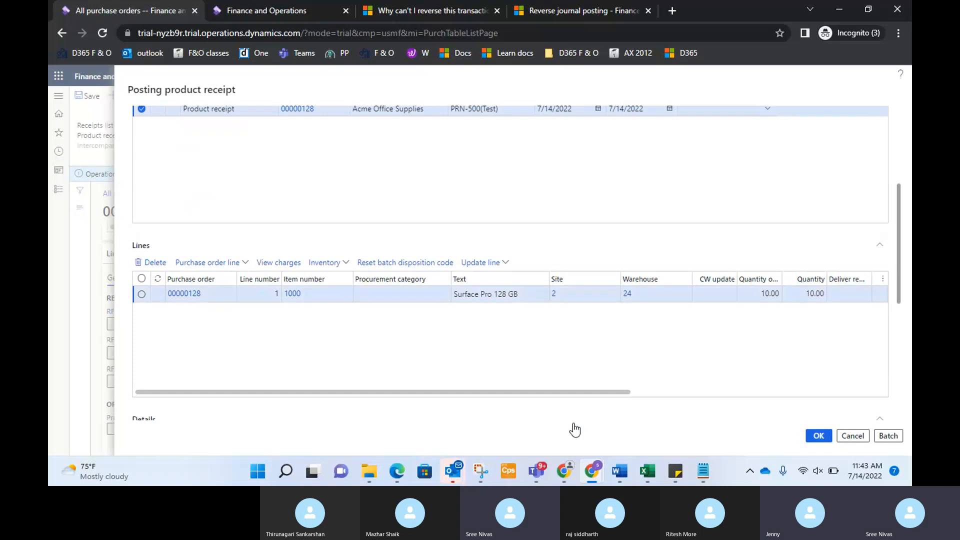
drag(555, 393, 639, 393)
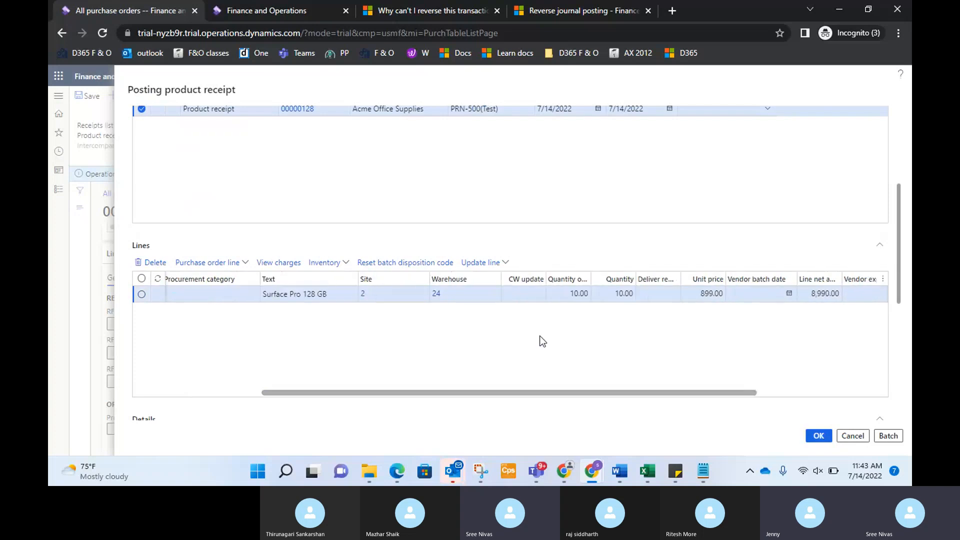
drag(592, 393, 388, 390)
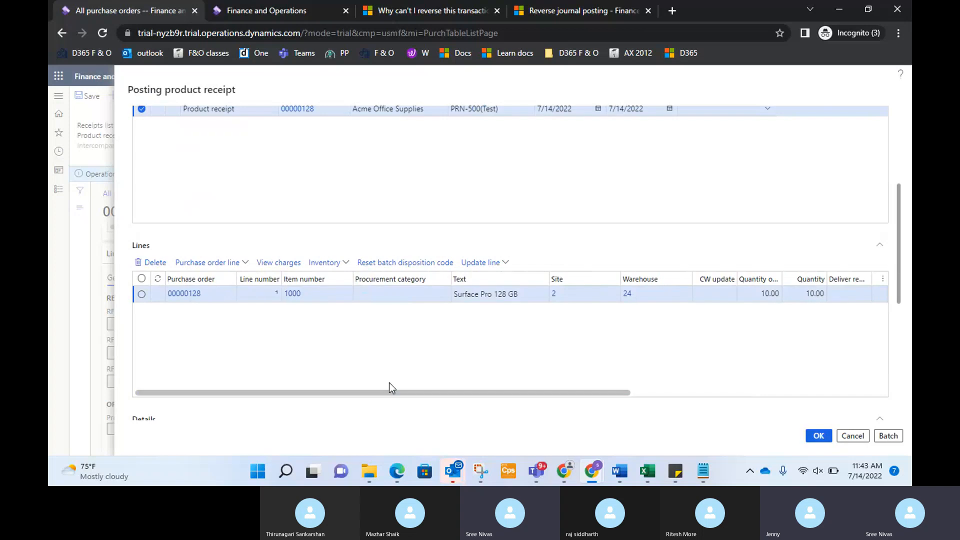
scroll(214, 182, up, 3)
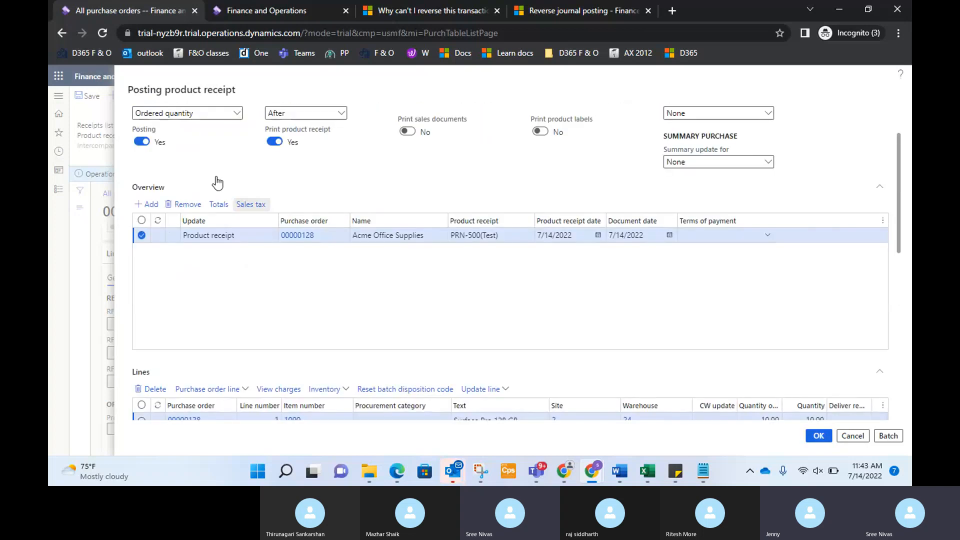
Try Product receipt quantity as the posting quantity, and switch it back to Ordered quantity.
click(237, 113)
click(185, 166)
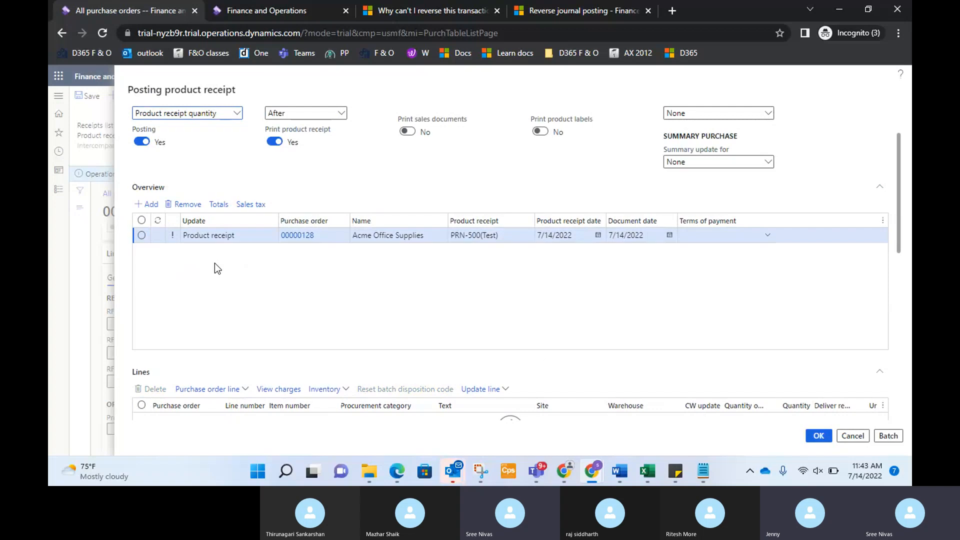
click(236, 113)
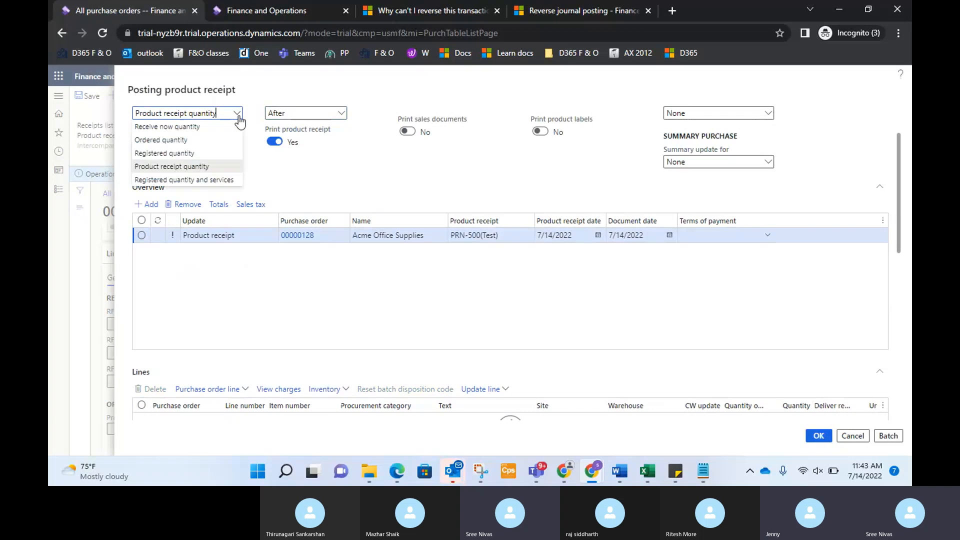
click(185, 142)
Recheck the receipt line's quantity, unit price and net amount, and post the product receipt.
scroll(298, 280, down, 2)
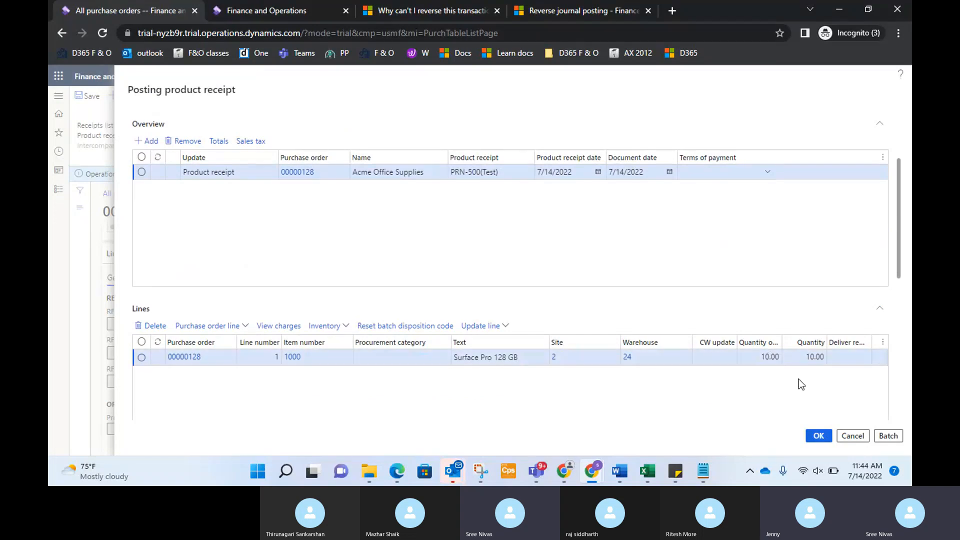
click(755, 357)
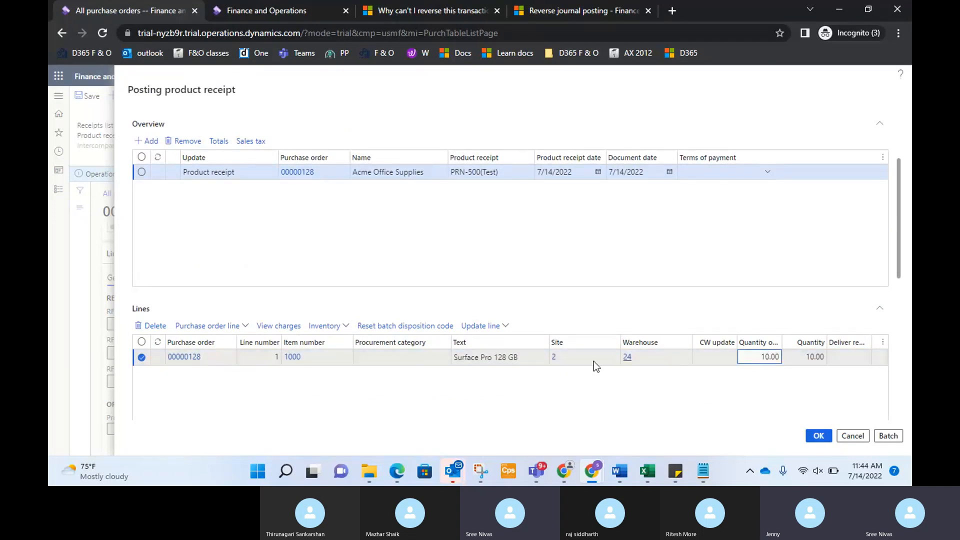
scroll(351, 270, up, 4)
scroll(229, 361, down, 4)
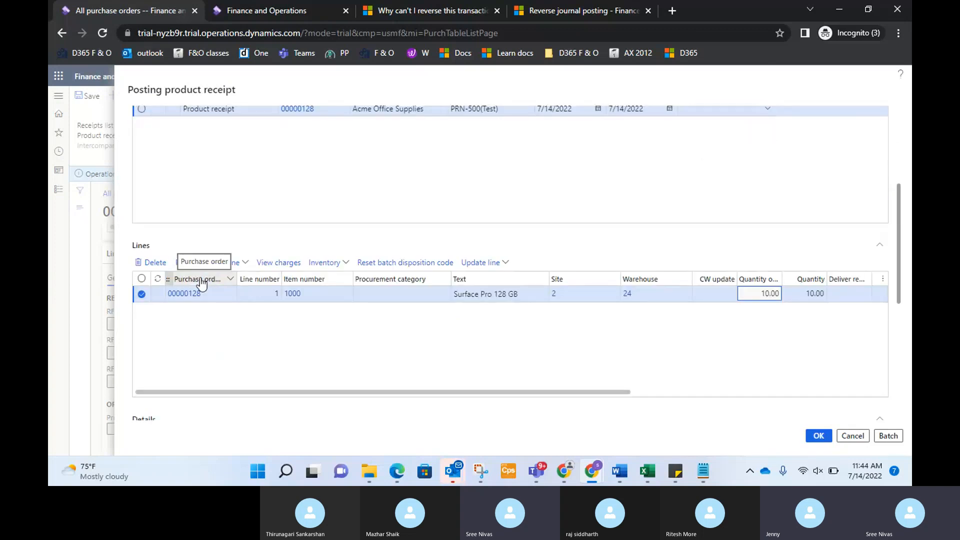
scroll(199, 295, up, 5)
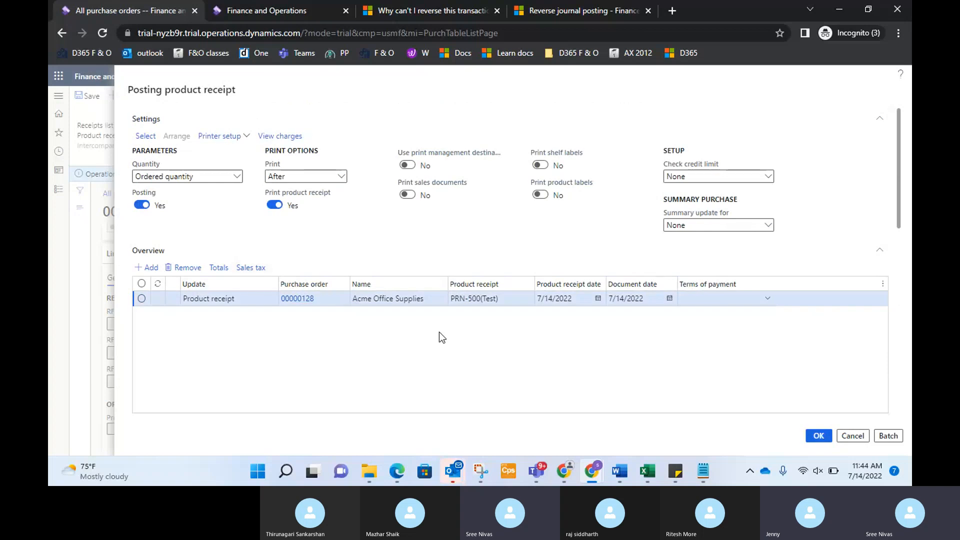
scroll(617, 401, down, 3)
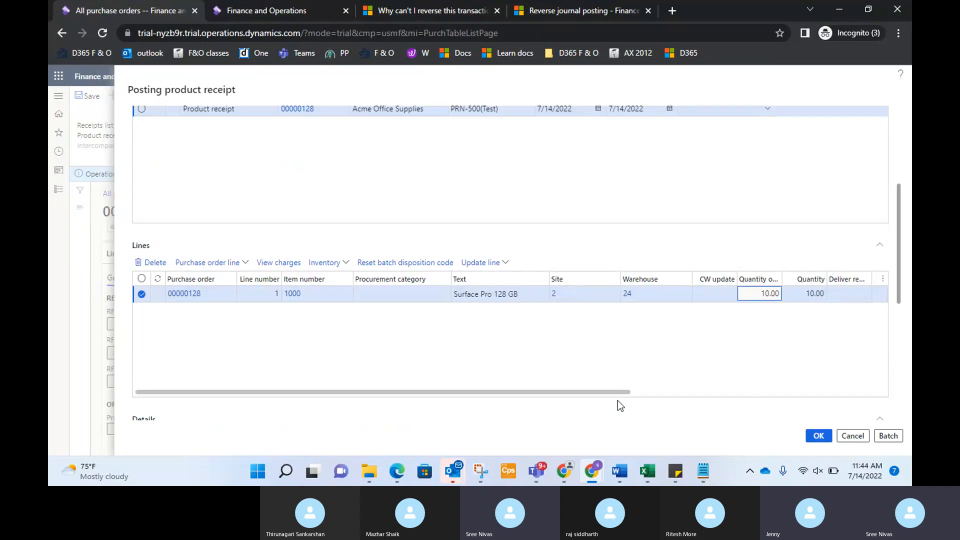
drag(612, 394, 799, 395)
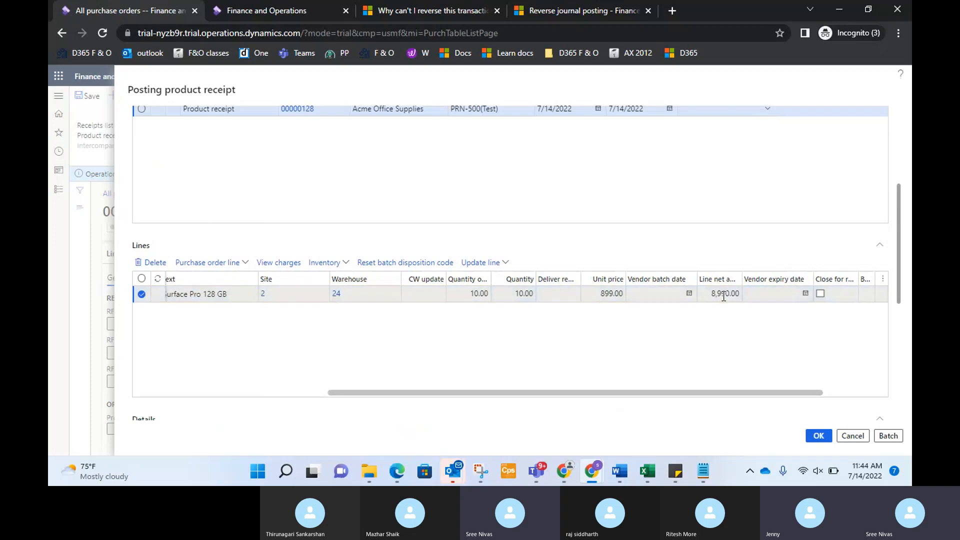
drag(734, 392, 298, 365)
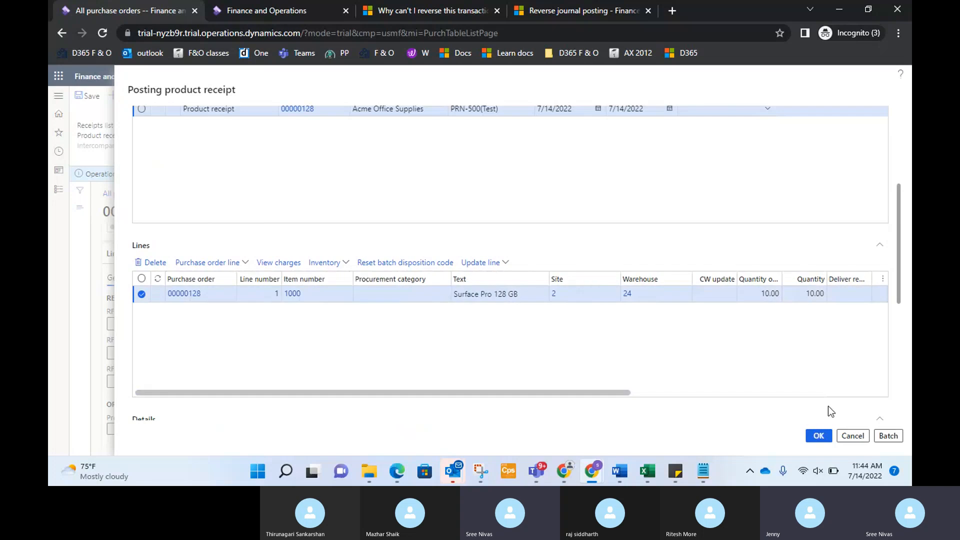
click(820, 436)
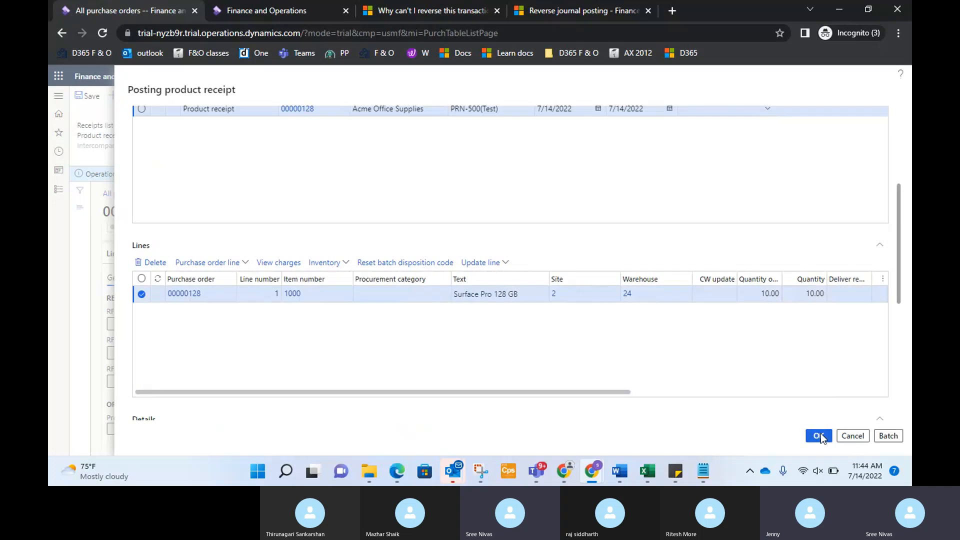
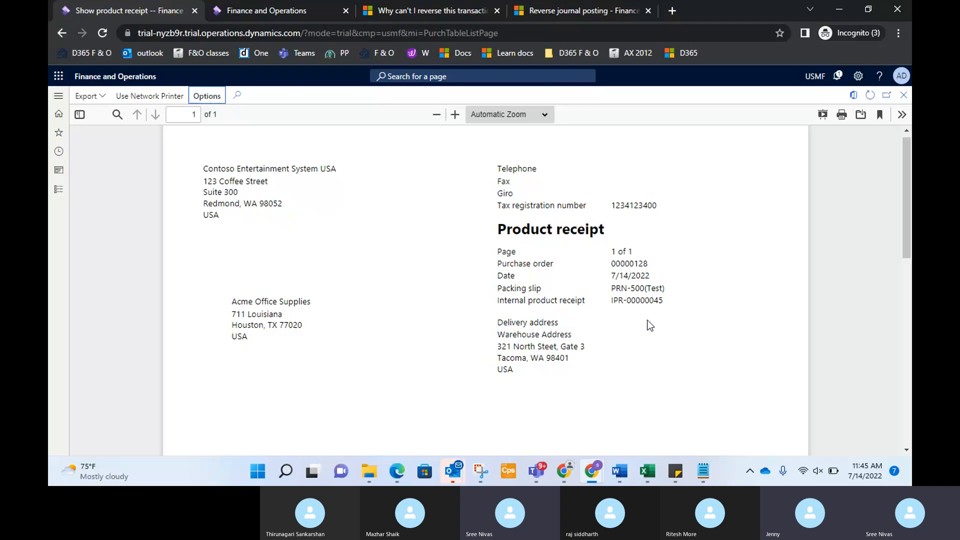
Examine the printed product receipt, from its header details to the ordered, received and remaining quantities.
scroll(641, 323, down, 2)
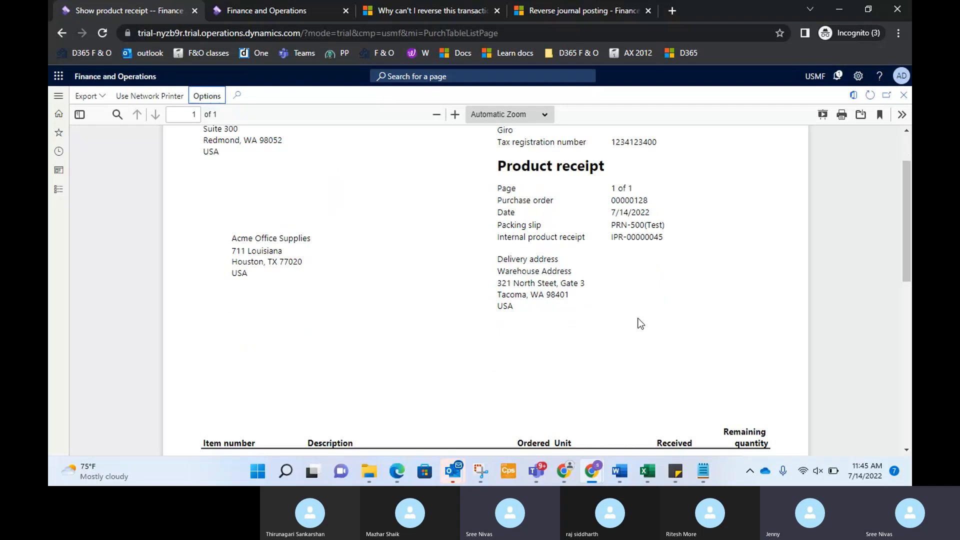
scroll(641, 323, down, 5)
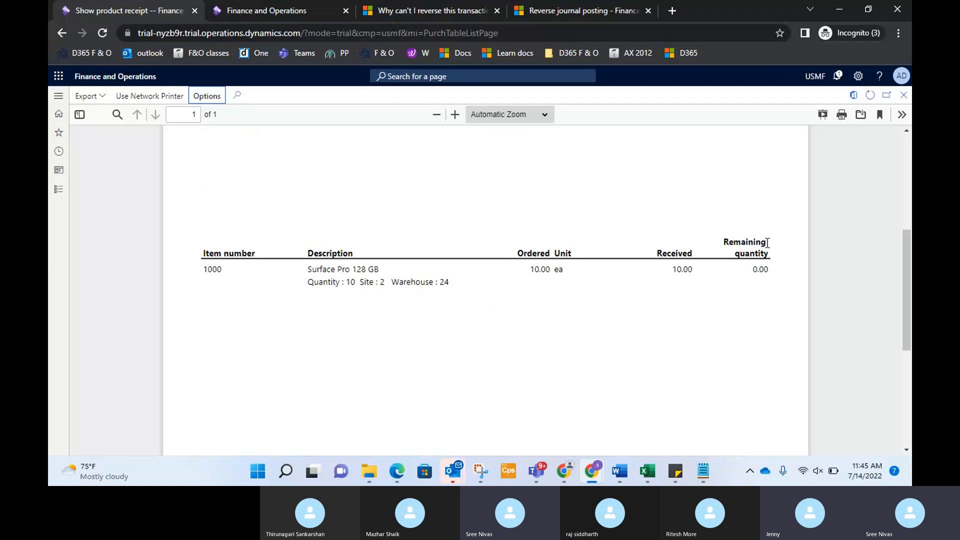
scroll(735, 305, down, 5)
scroll(734, 305, up, 1)
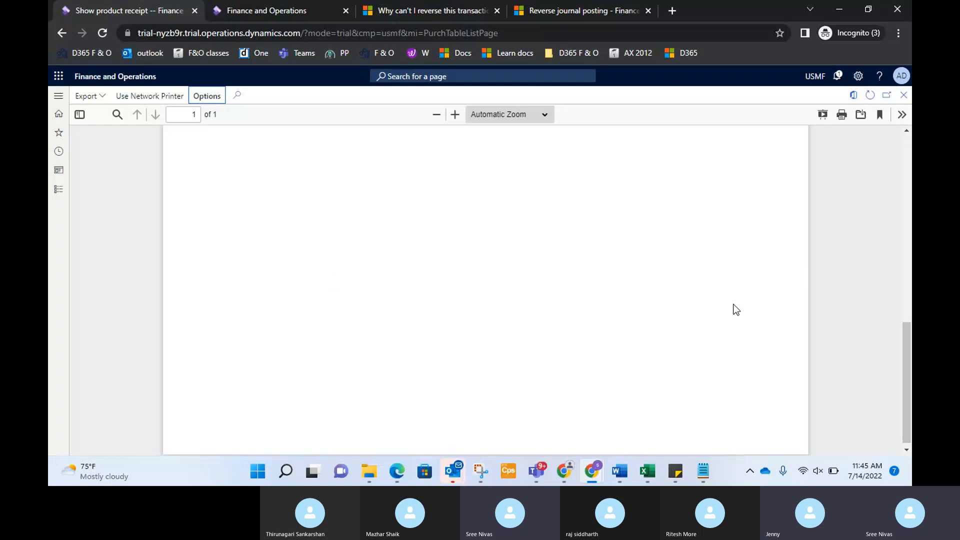
scroll(735, 307, up, 10)
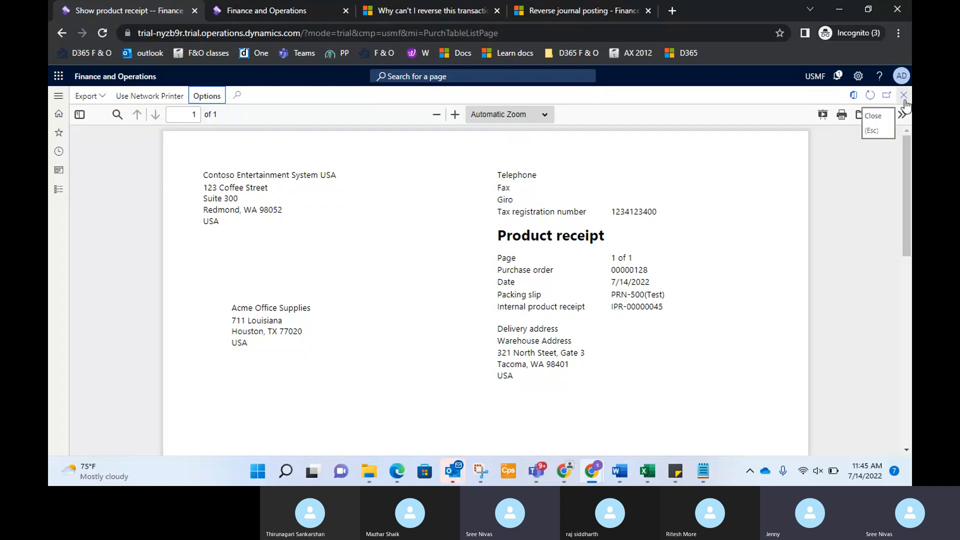
drag(499, 239, 613, 250)
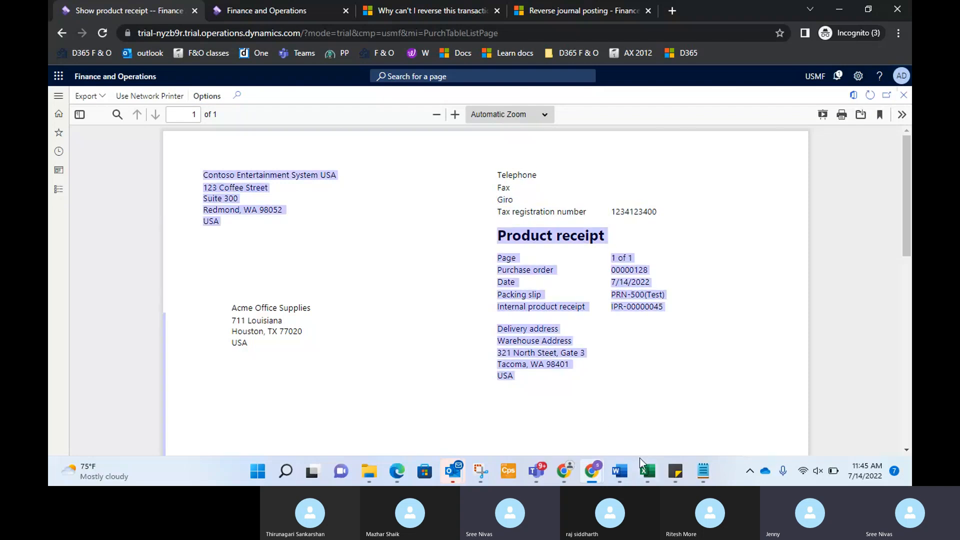
Check the Step 2 goods receipt note entry in the Training notes in Word, and close the product receipt report in Finance and Operations.
mouse_move(623, 471)
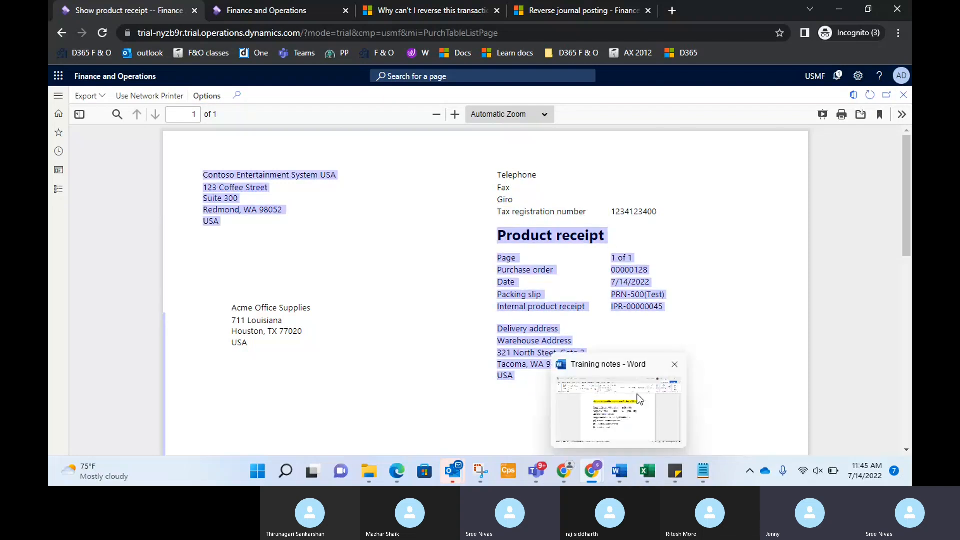
click(637, 394)
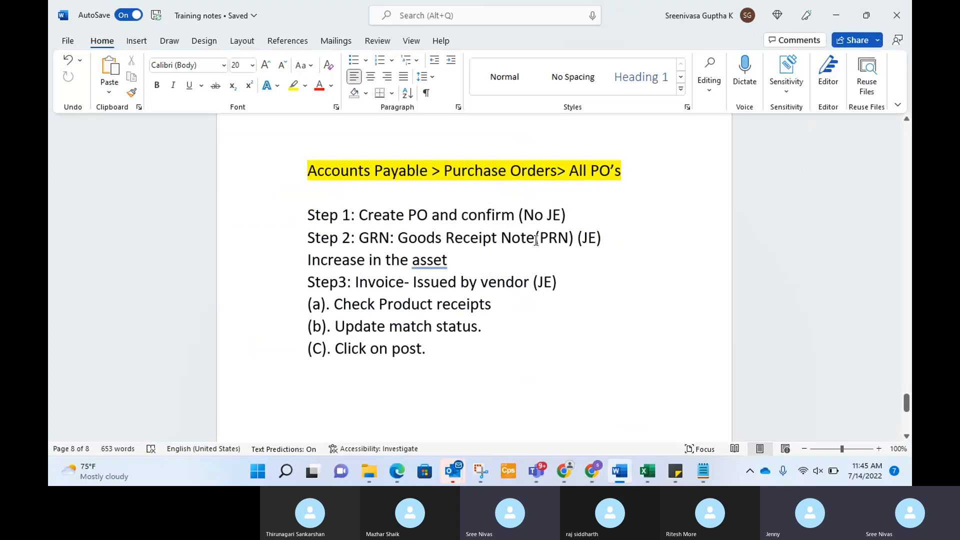
click(834, 17)
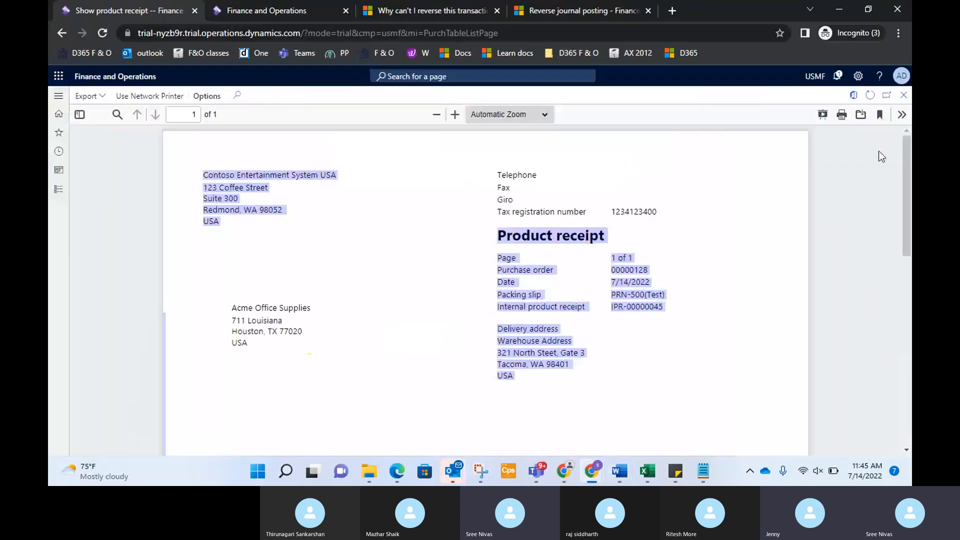
click(905, 98)
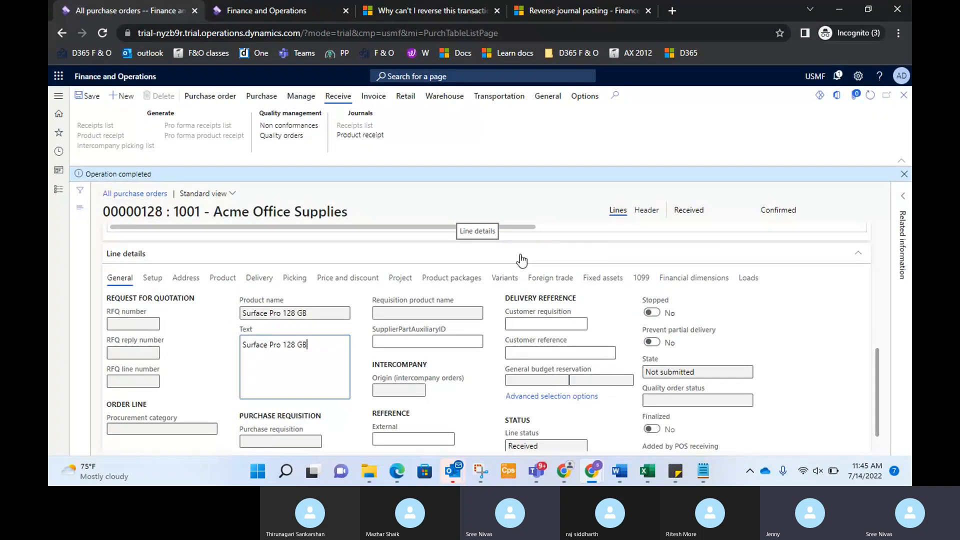
Check the Step 3 vendor invoice entry in the Training notes in Word, and return to the purchase order in Finance and Operations.
mouse_move(628, 482)
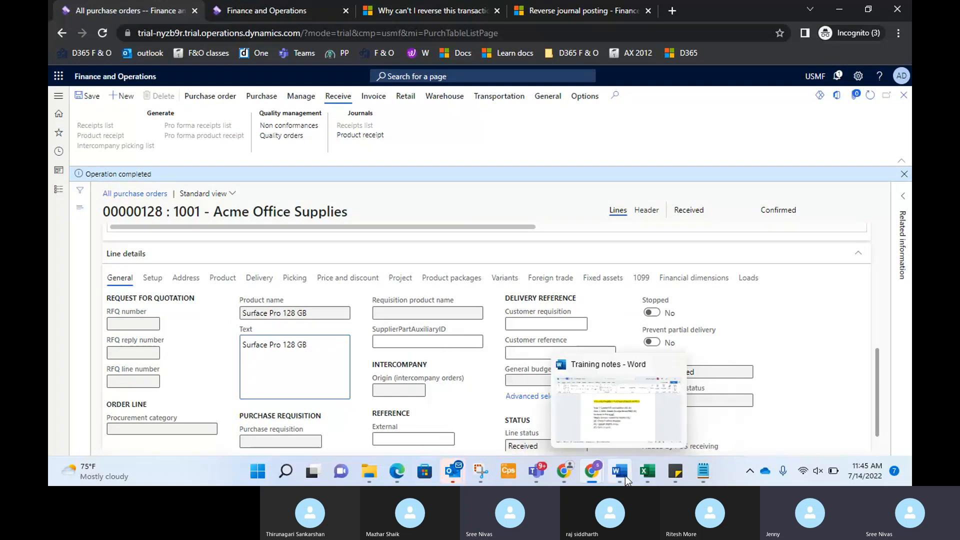
click(633, 402)
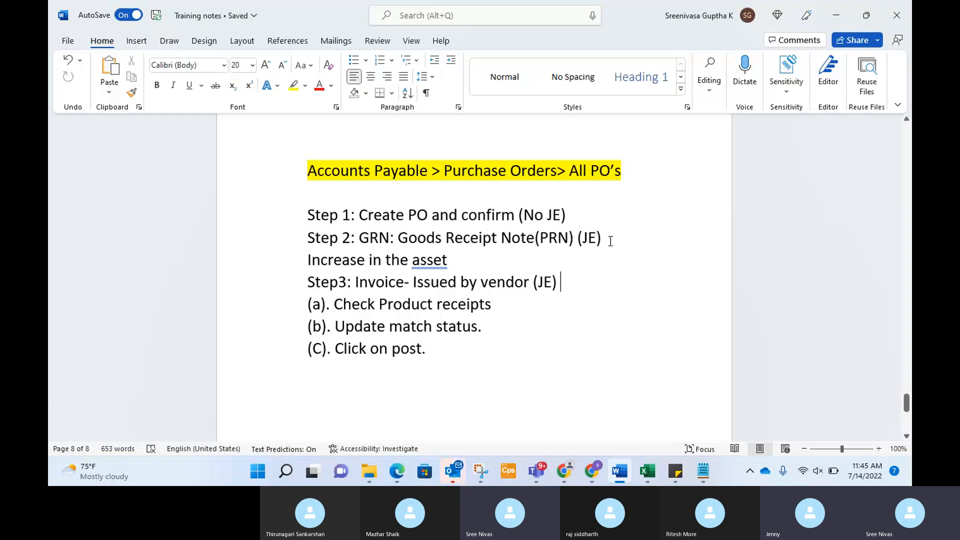
click(838, 26)
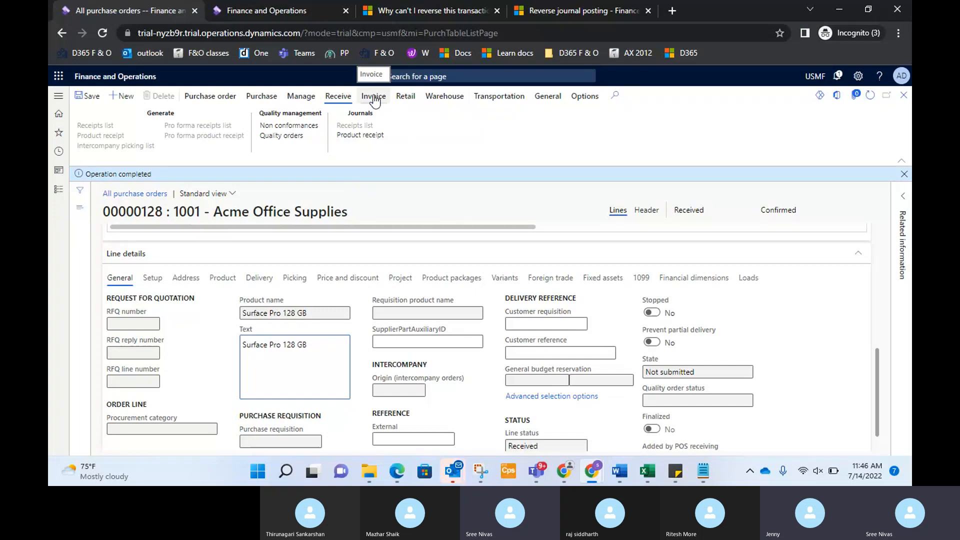
Check the purchase order's received status, and generate a vendor invoice from the order.
click(374, 98)
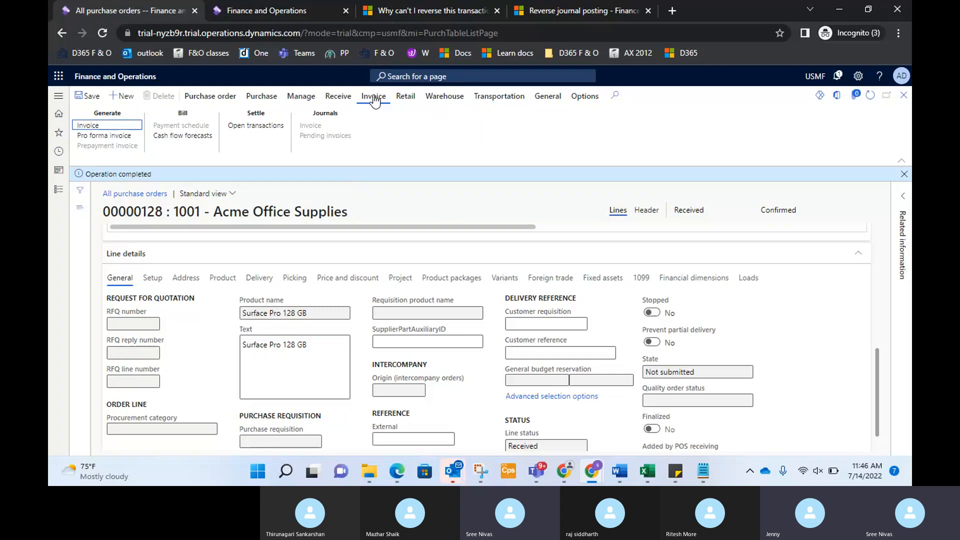
click(345, 100)
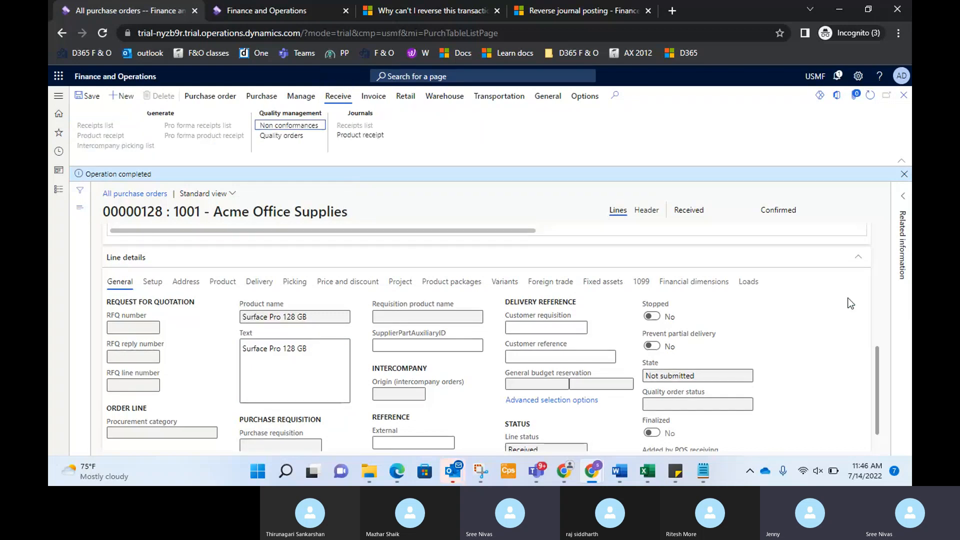
scroll(840, 303, up, 10)
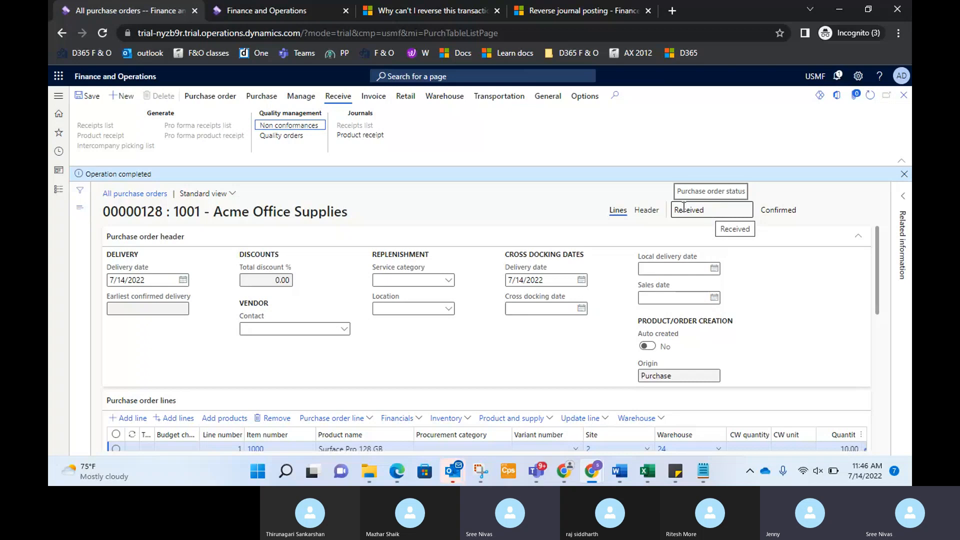
click(373, 97)
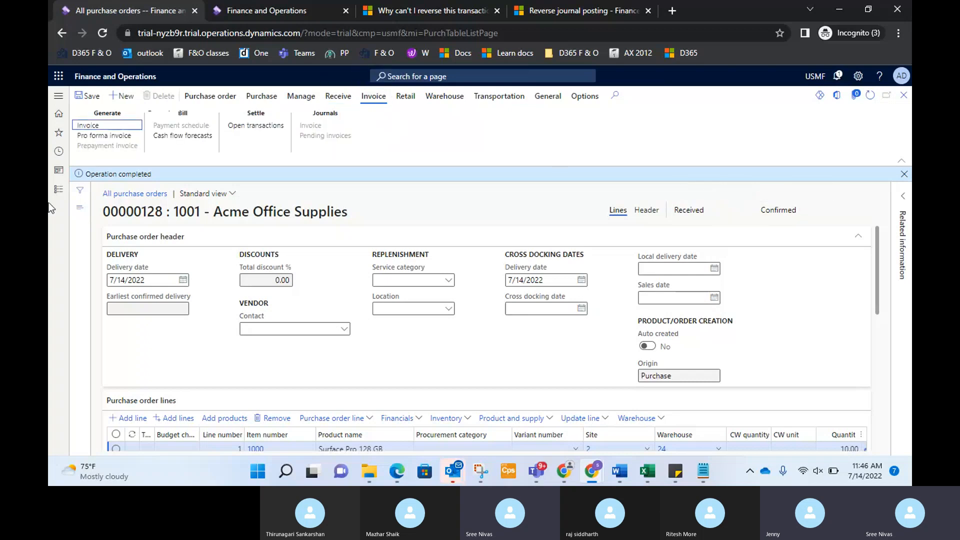
click(93, 129)
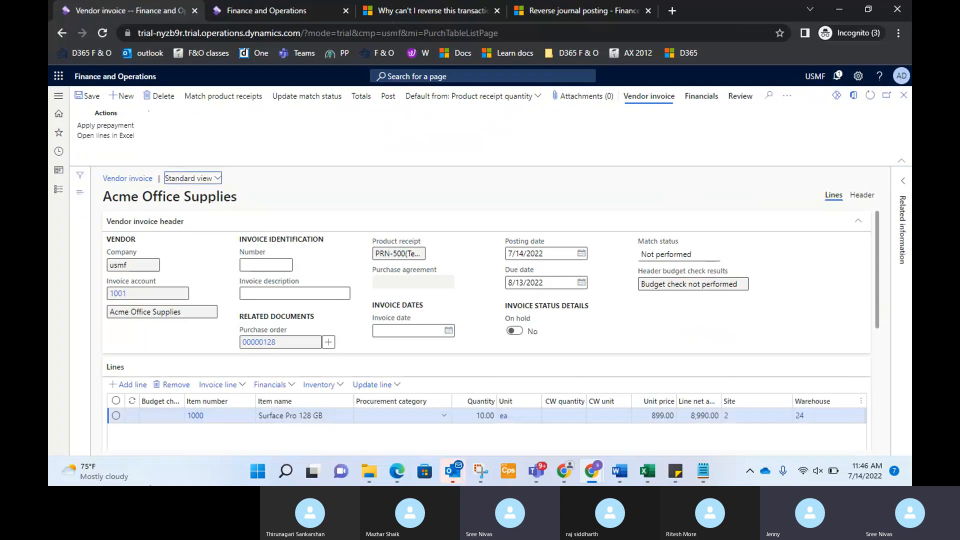
Set the vendor invoice number to INV-500(Test).
click(268, 266)
text(INV-500(Te)
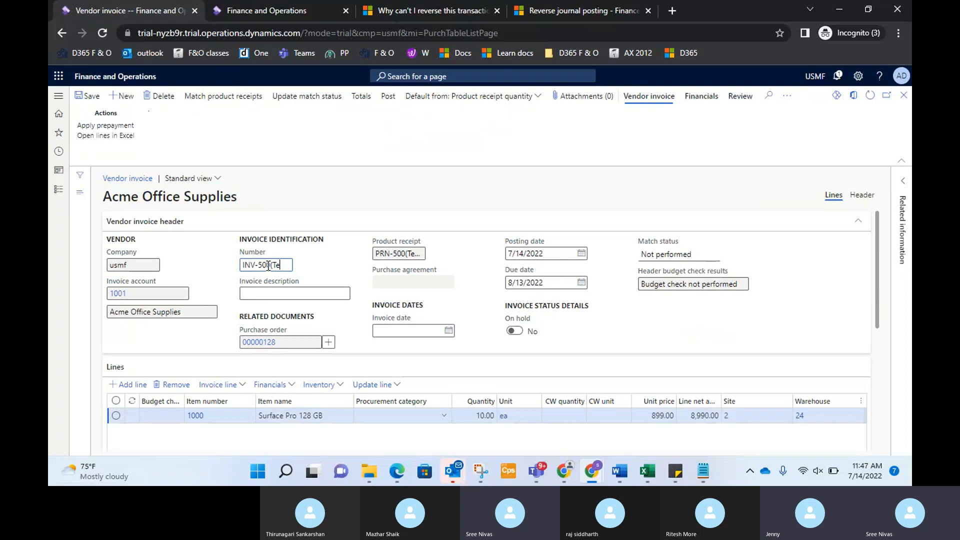
text(st))
click(407, 254)
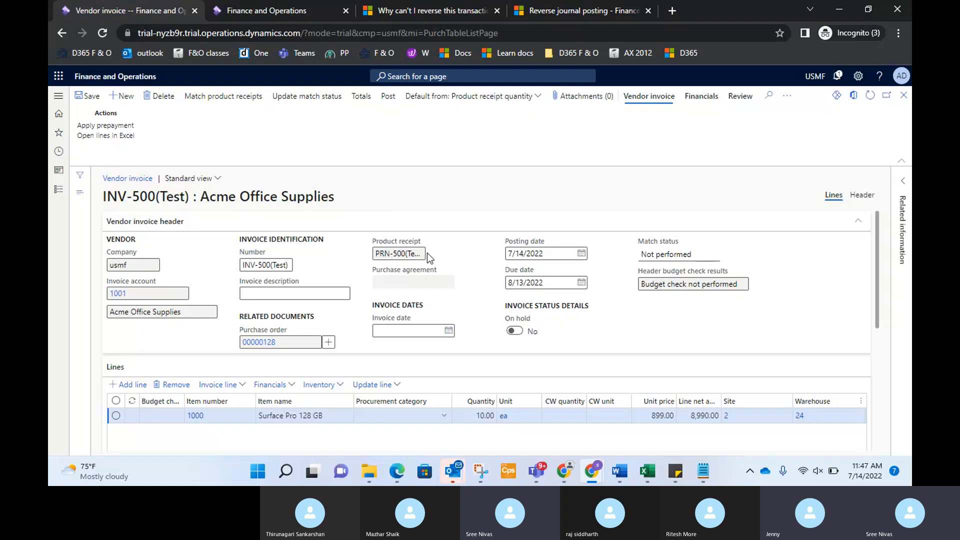
Examine the invoice line's quantity, unit price, net amount, matching columns and product receipt reference.
scroll(427, 253, down, 1)
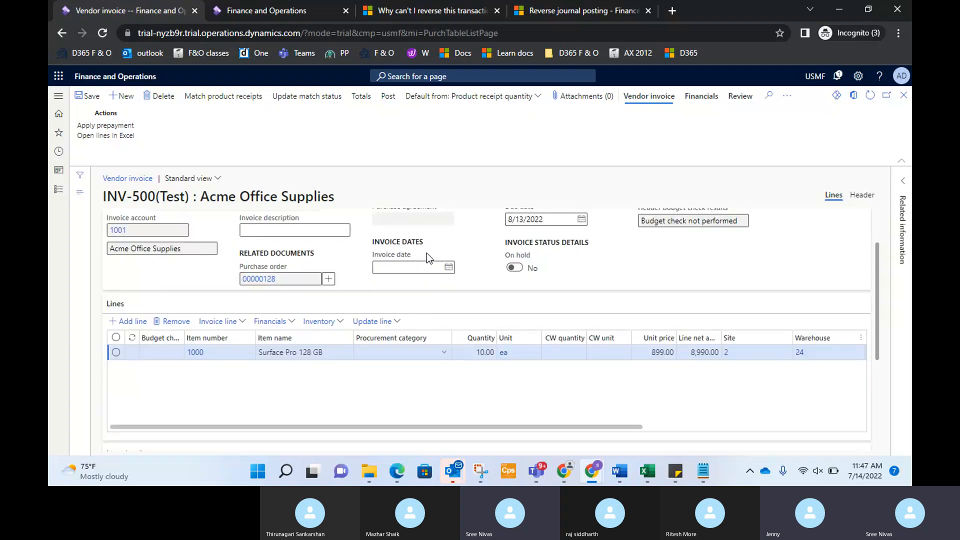
scroll(427, 253, down, 2)
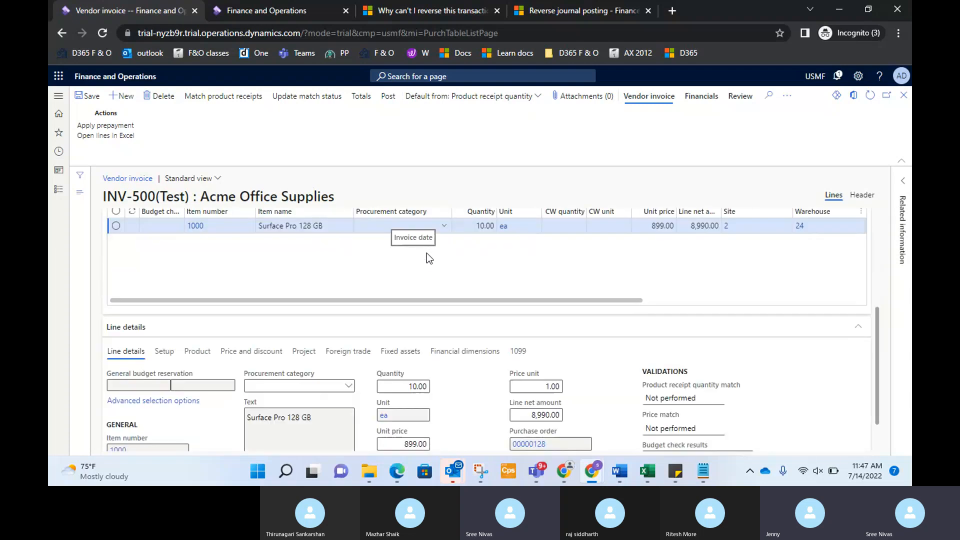
scroll(427, 253, up, 3)
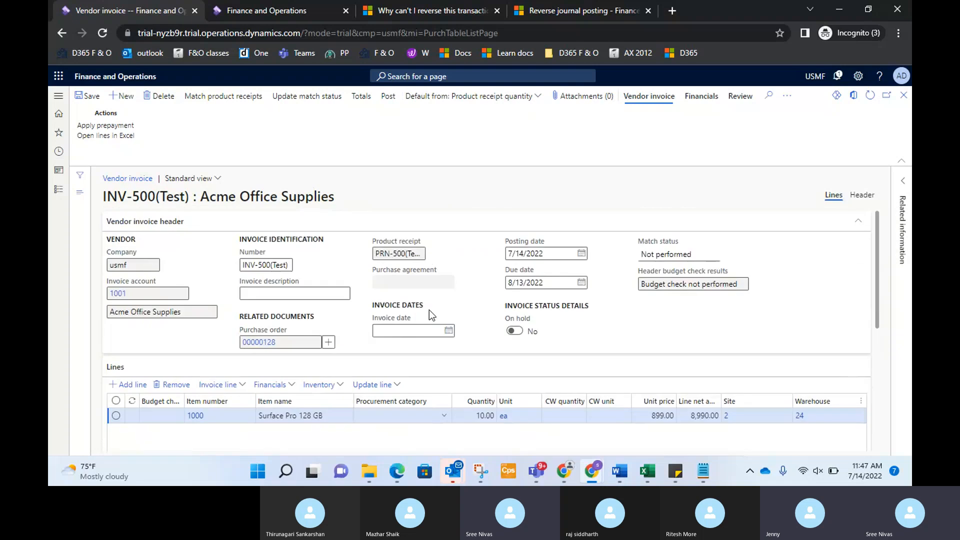
scroll(428, 309, down, 2)
scroll(261, 289, up, 1)
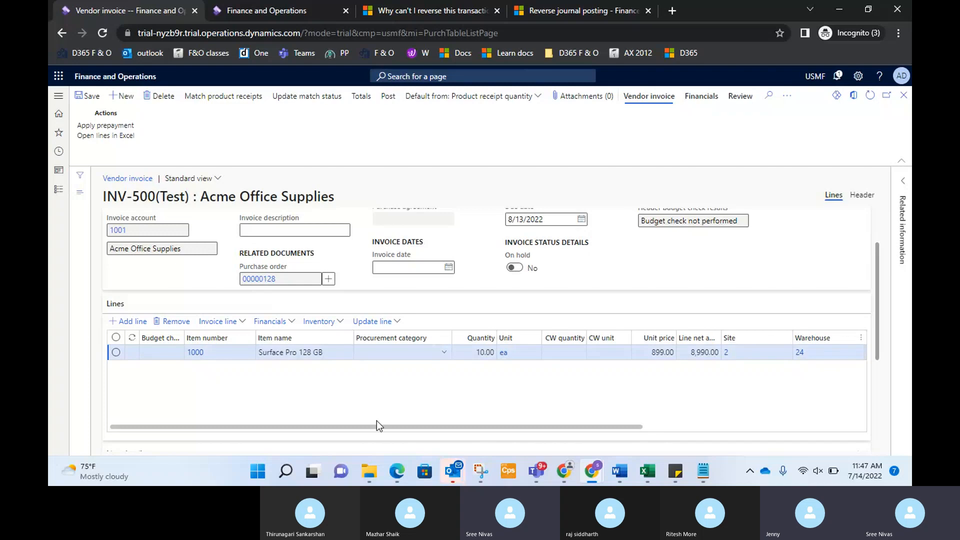
drag(383, 427, 634, 437)
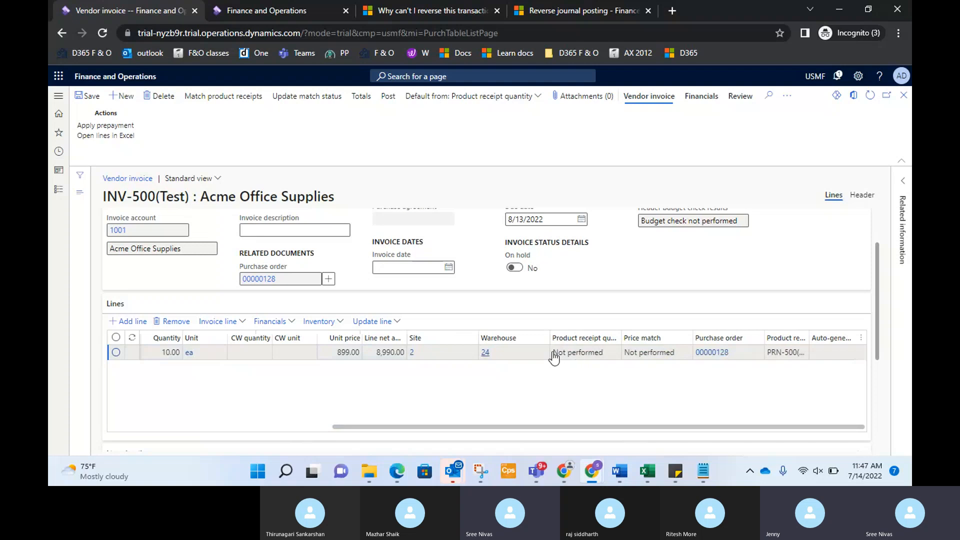
drag(596, 434, 343, 432)
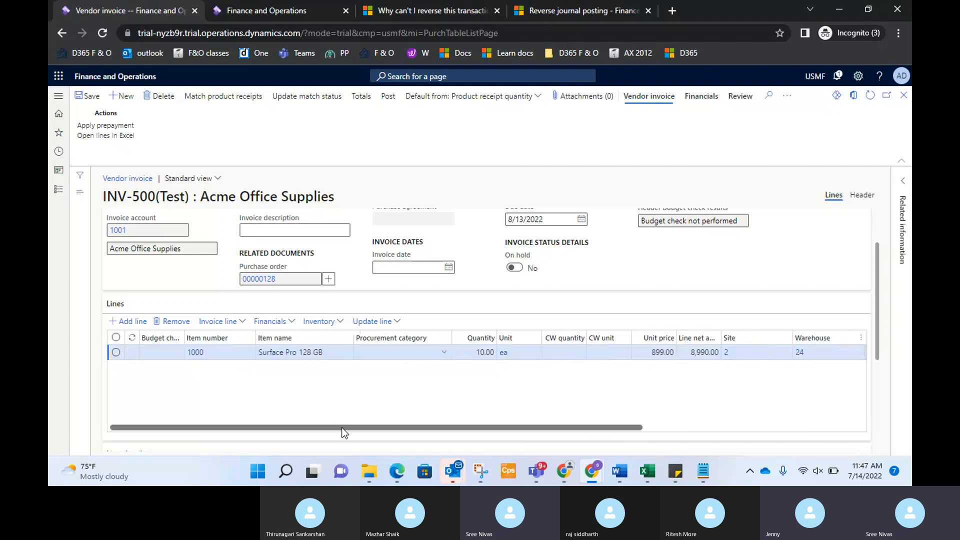
scroll(462, 332, up, 2)
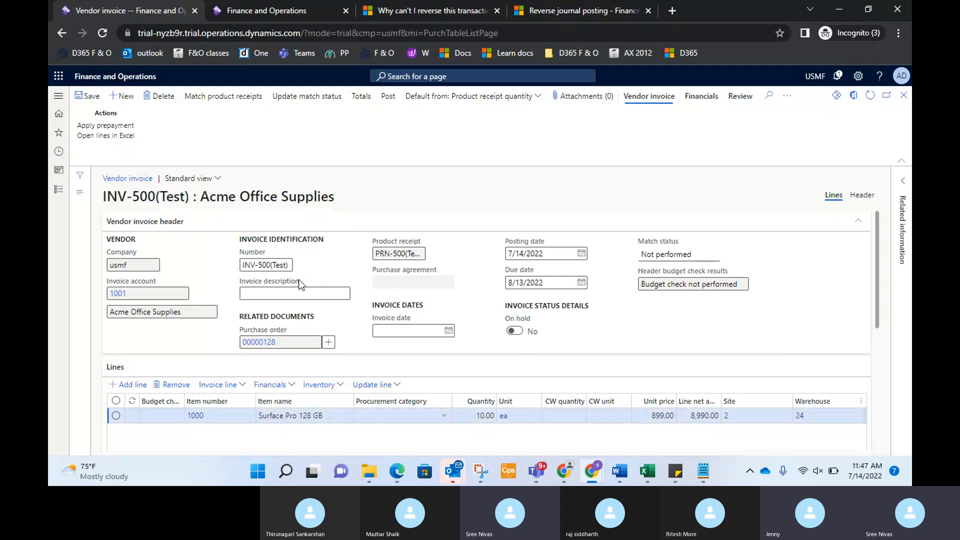
Enter "Surface Pro (Test)" as the invoice description.
click(293, 293)
text(Surface Pro (Test))
click(319, 297)
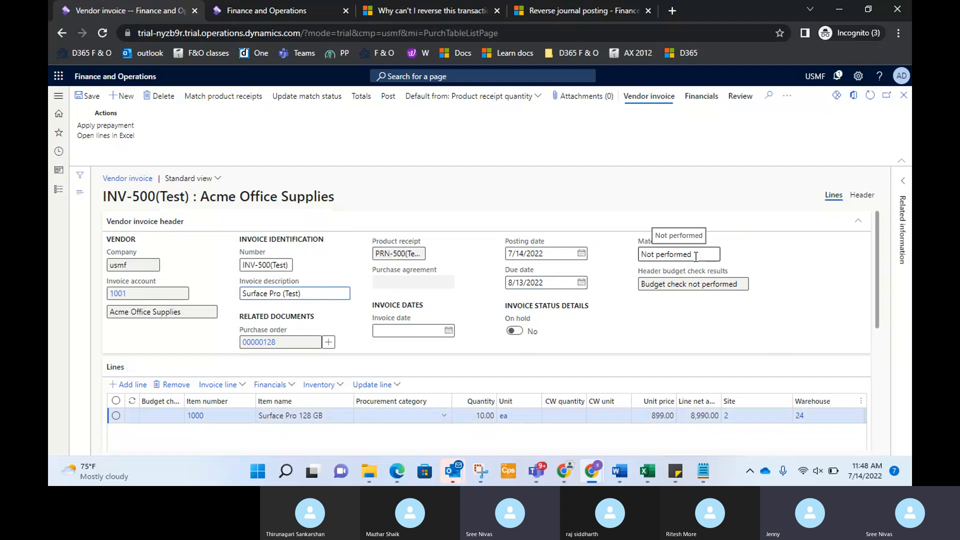
Examine the invoice's match status in the header and the quantity, price and validation fields in the line details.
drag(697, 256, 640, 255)
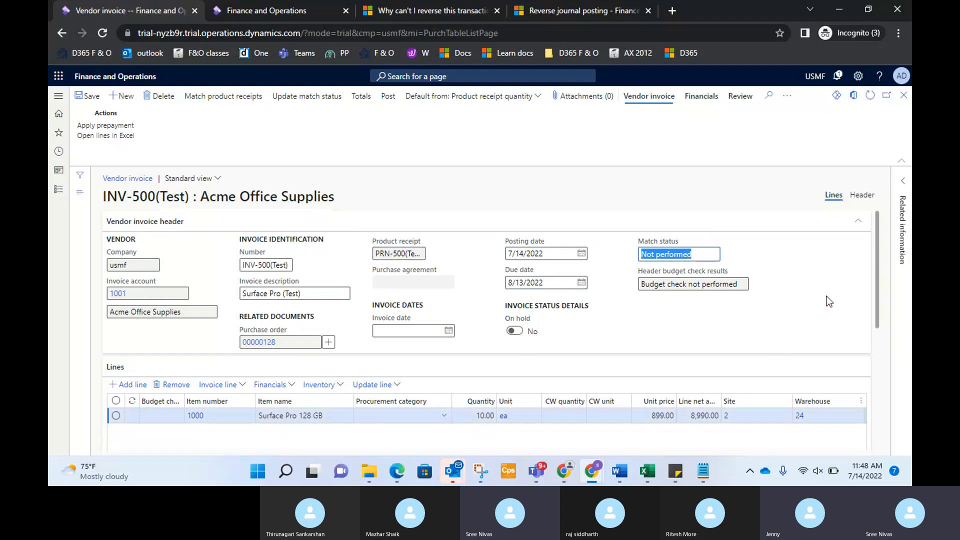
scroll(829, 302, down, 1)
scroll(829, 301, down, 3)
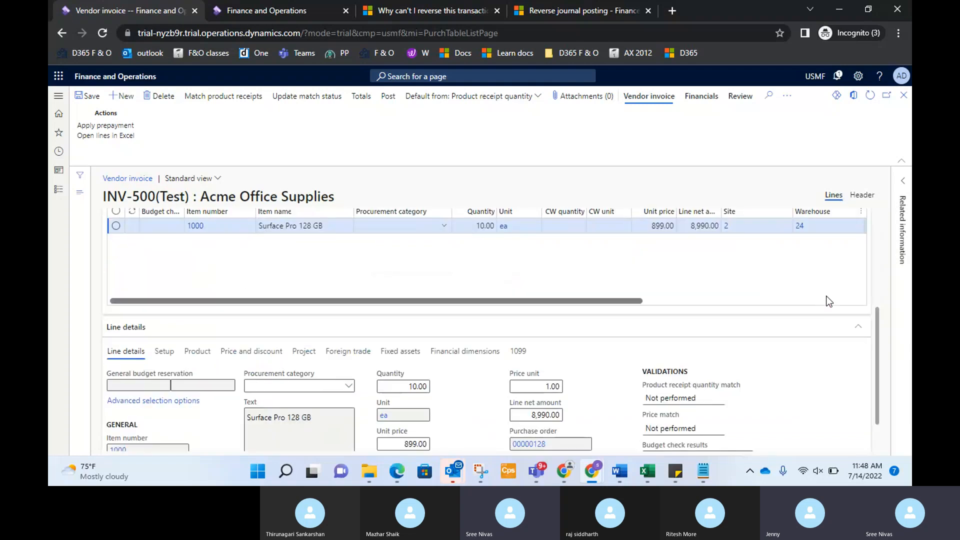
scroll(829, 301, down, 1)
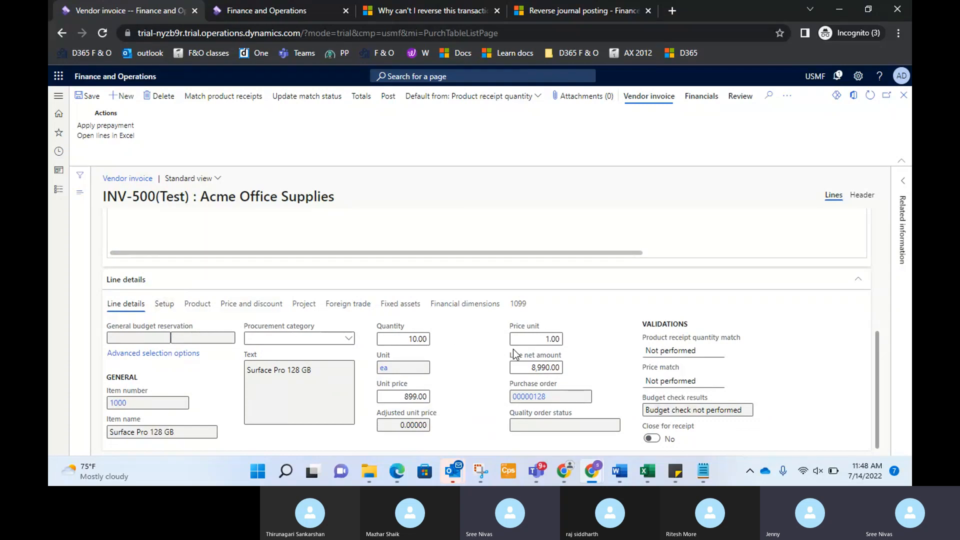
scroll(514, 349, up, 1)
scroll(513, 349, up, 1)
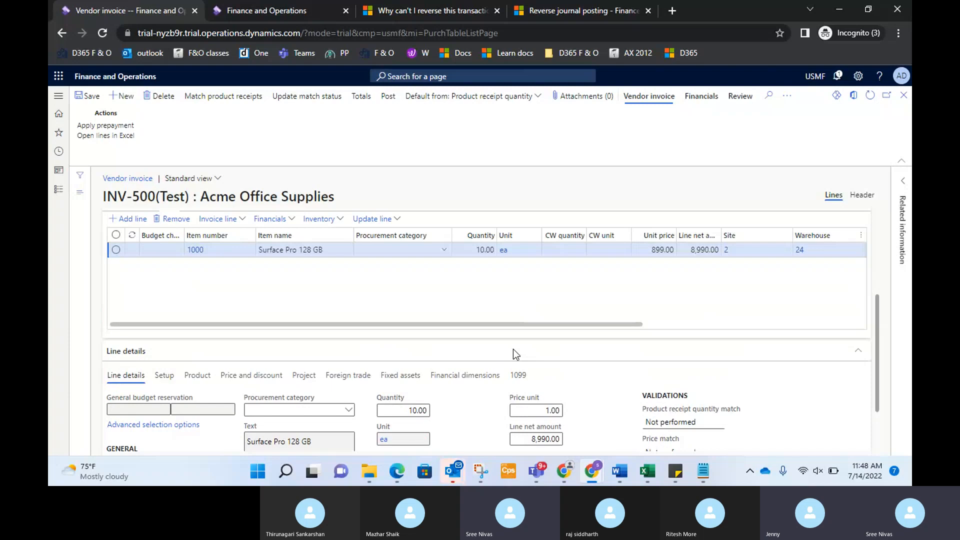
scroll(513, 349, up, 3)
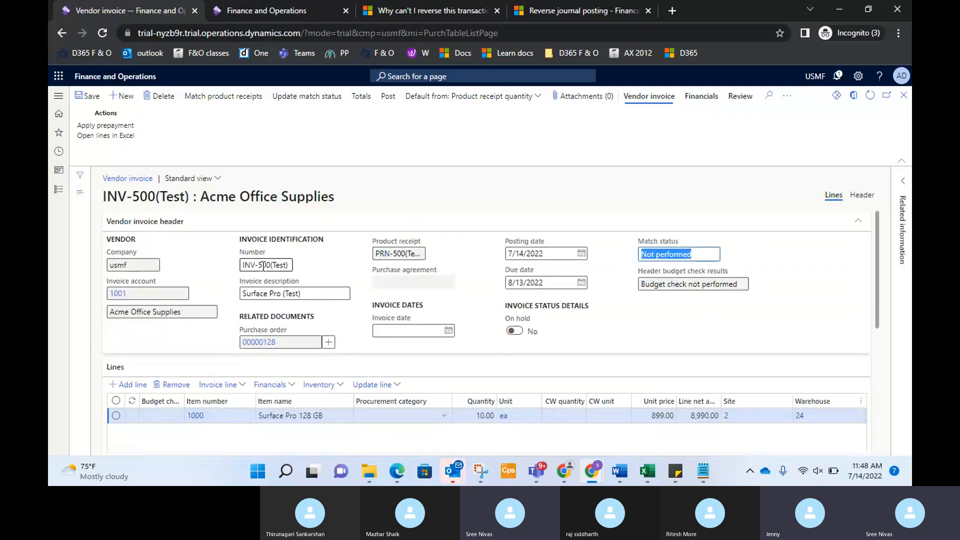
Confirm the product receipt matched to the Surface Pro 128 GB invoice line, and review the invoice totals.
click(226, 98)
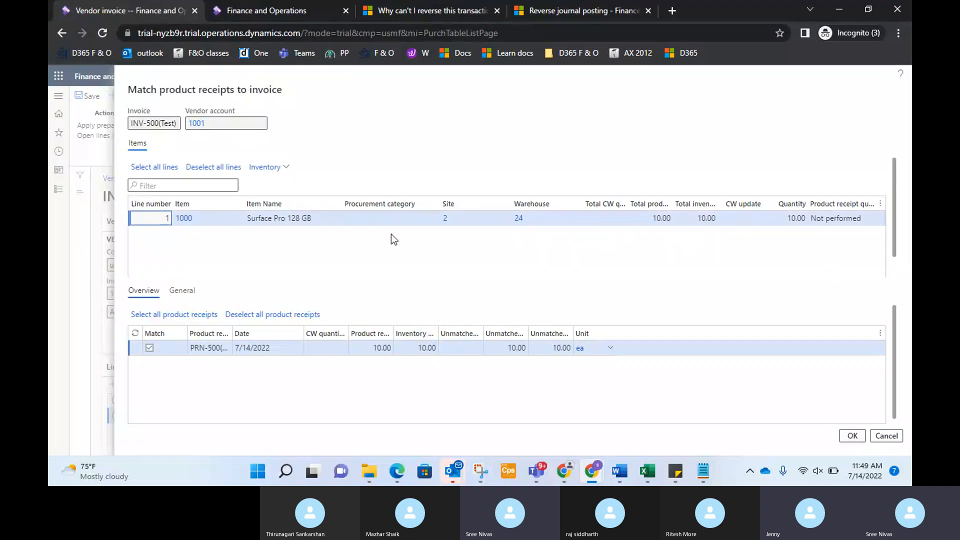
click(860, 435)
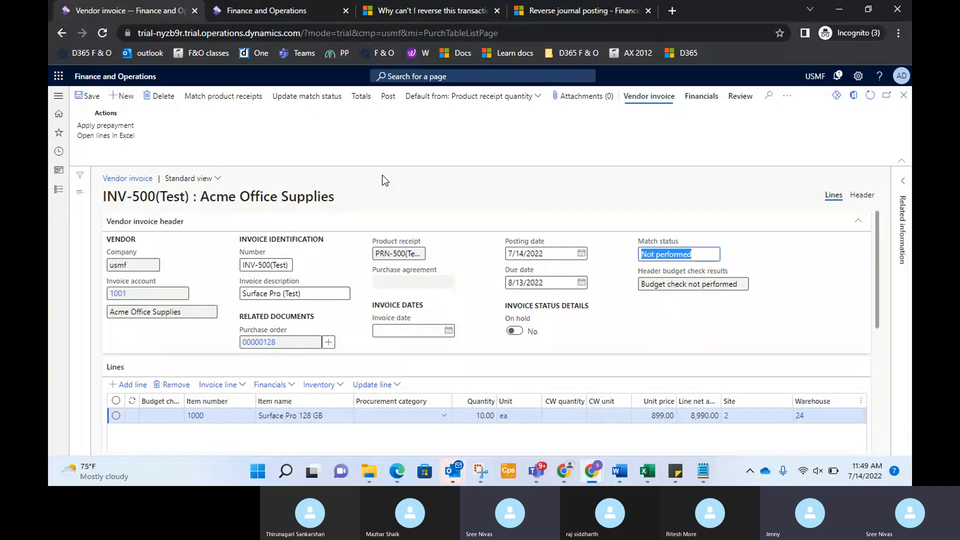
click(365, 103)
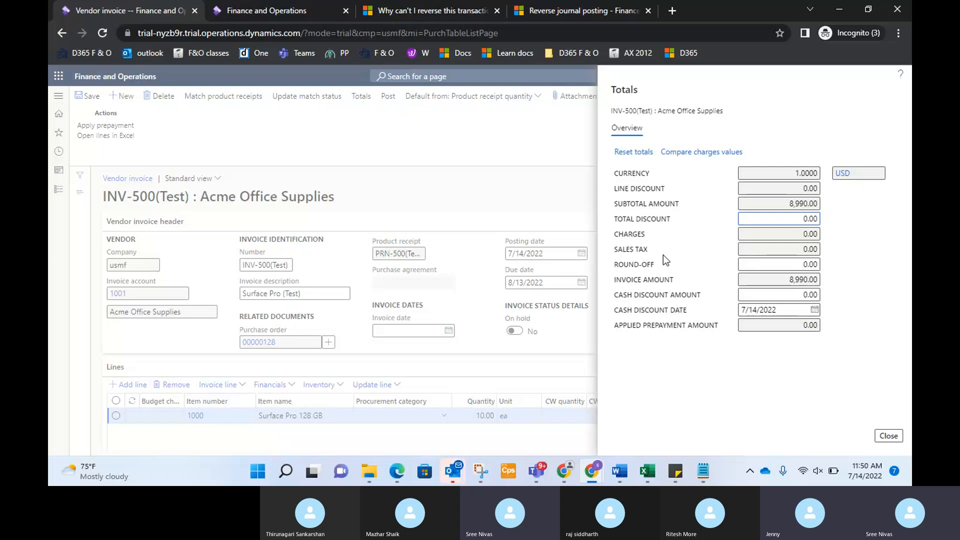
click(893, 439)
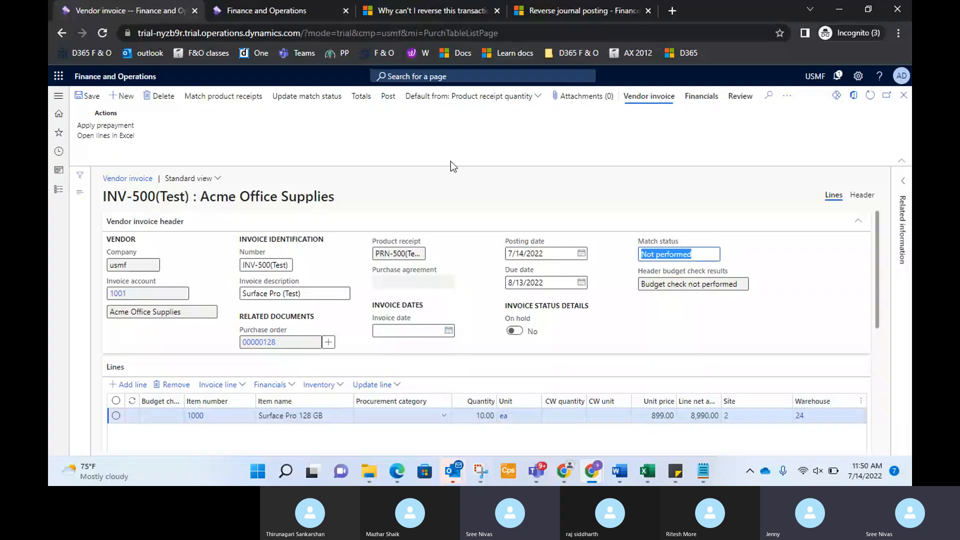
Update the vendor invoice's match status and check the result in the invoice header.
click(313, 103)
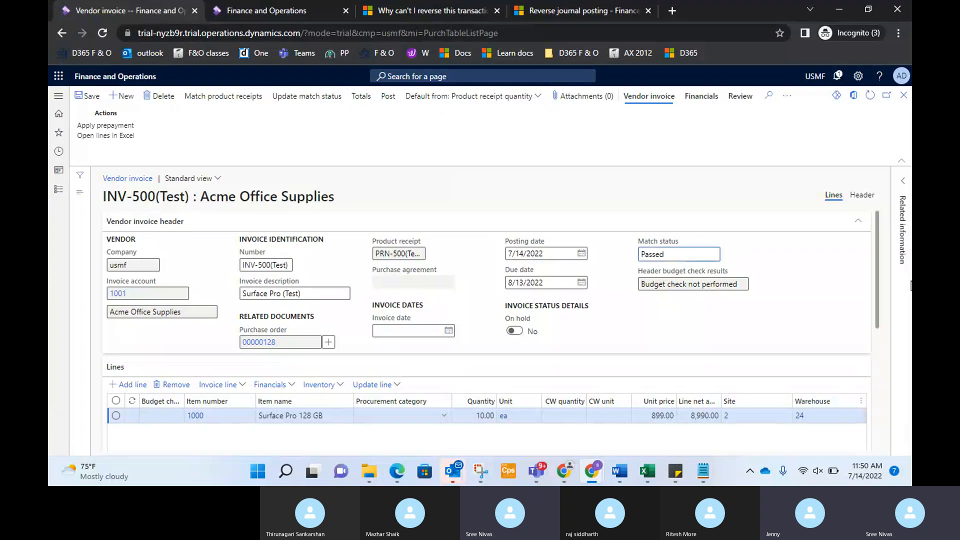
click(672, 253)
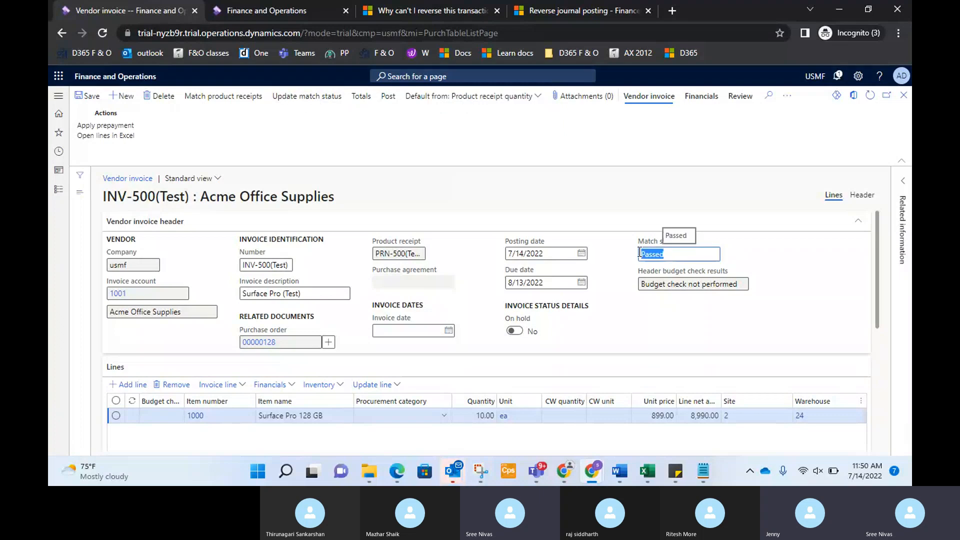
click(625, 259)
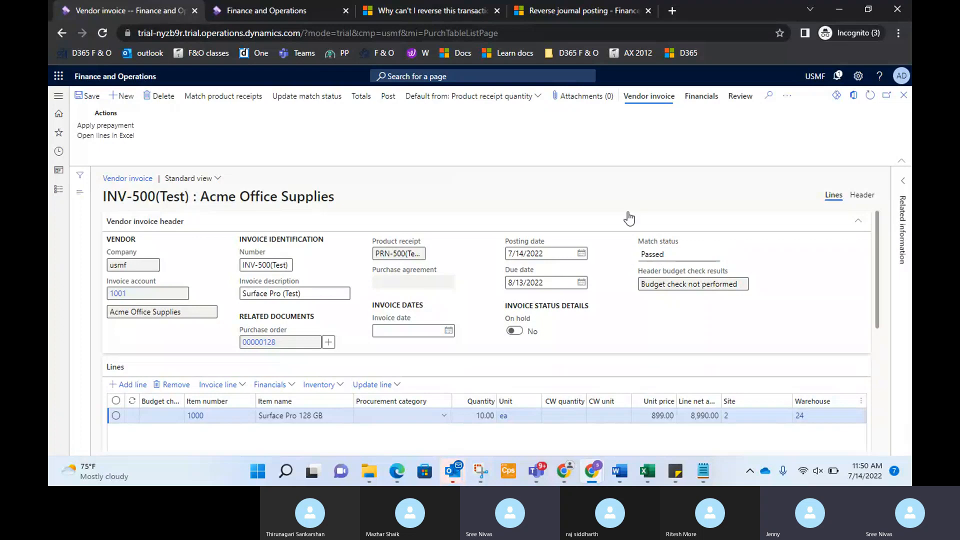
Try to post the vendor invoice, and look up the suggested fixes for the posting issues.
click(399, 100)
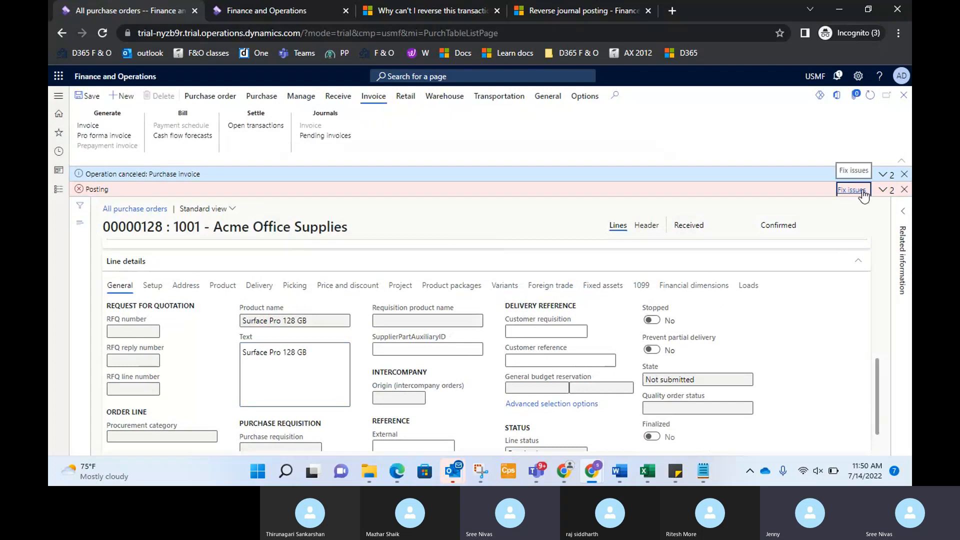
click(852, 190)
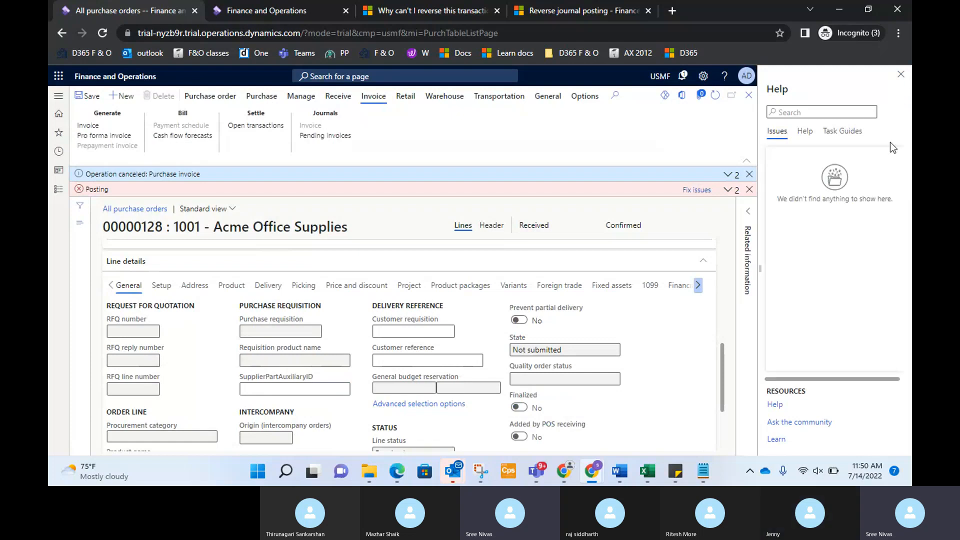
click(901, 75)
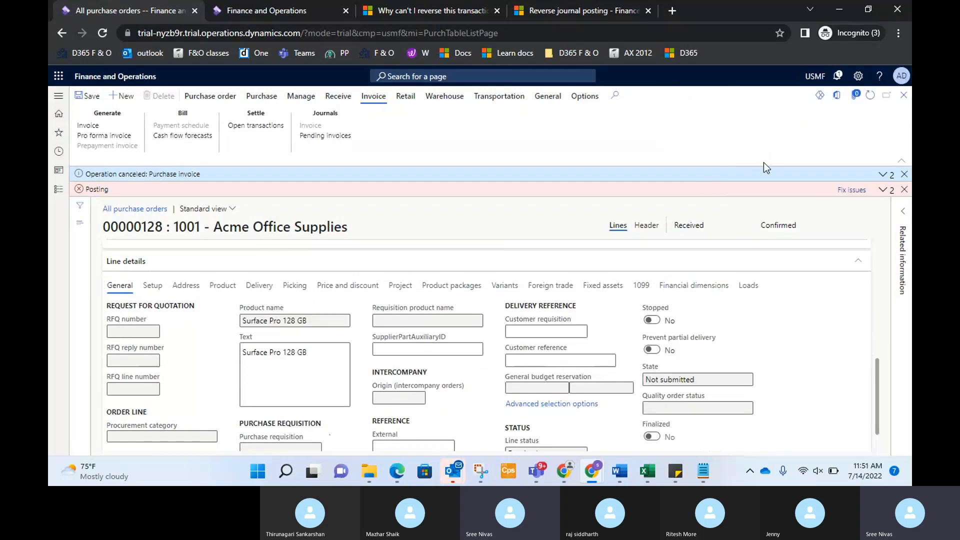
Open the purchase order's pending invoice and bring up its invoice matching details.
click(326, 135)
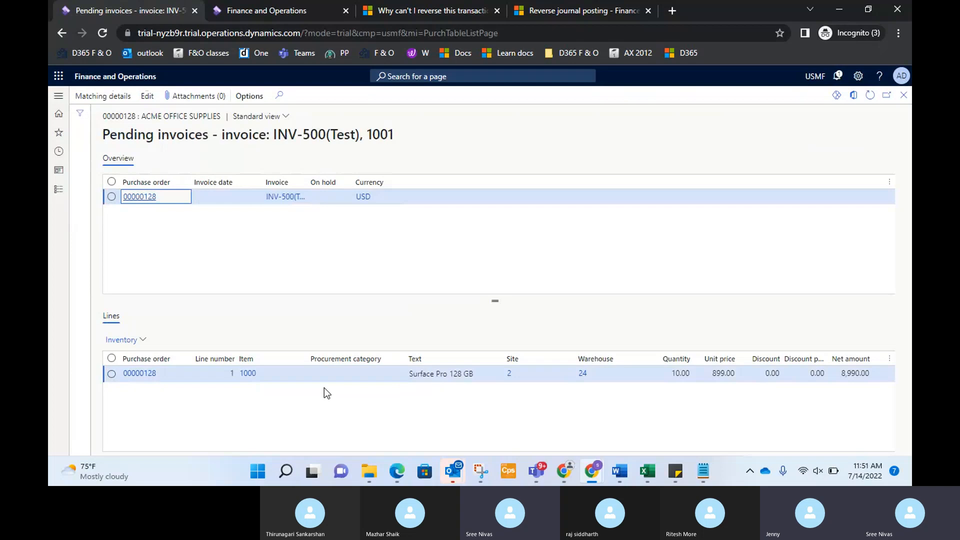
click(120, 97)
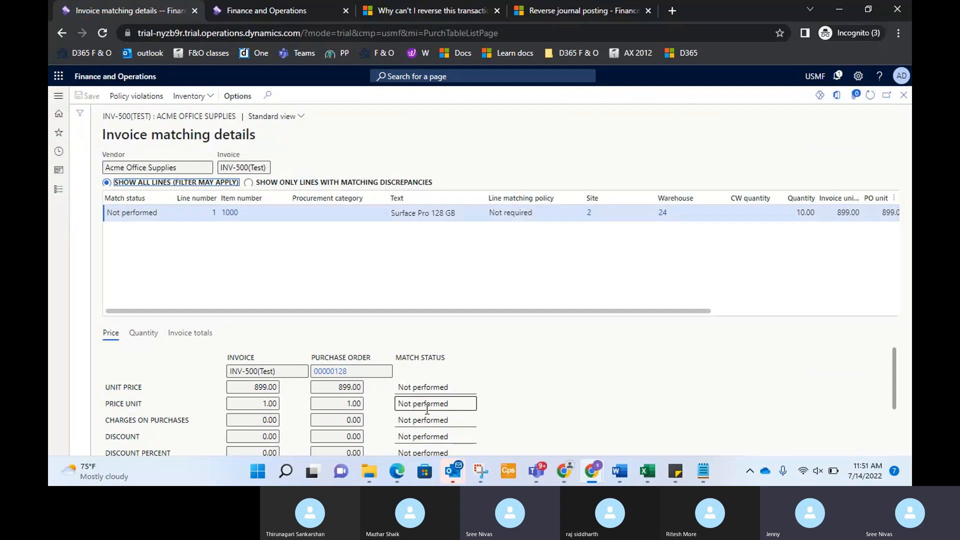
Review the price match statuses of the pending invoice line, and return to purchase order 00000128, dismissing its notifications.
scroll(427, 410, down, 3)
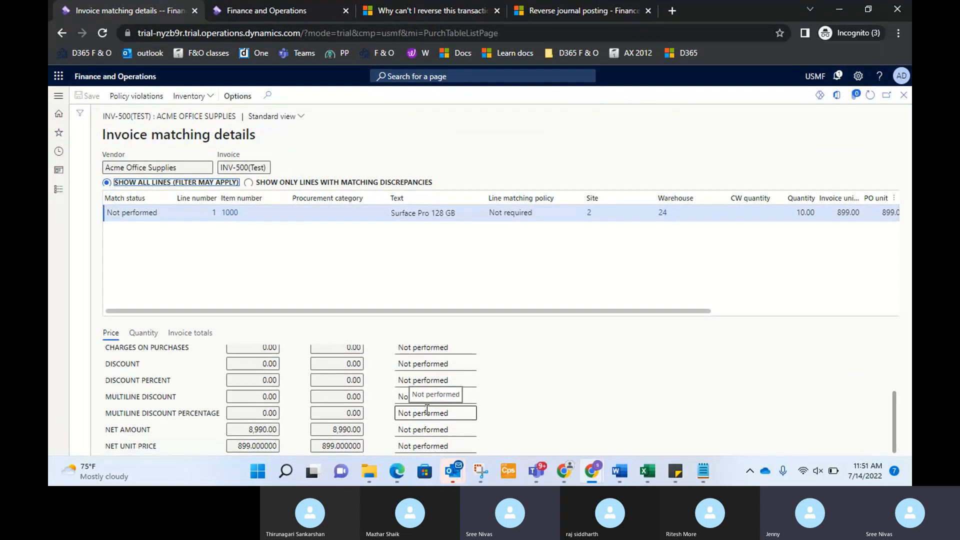
scroll(427, 409, up, 3)
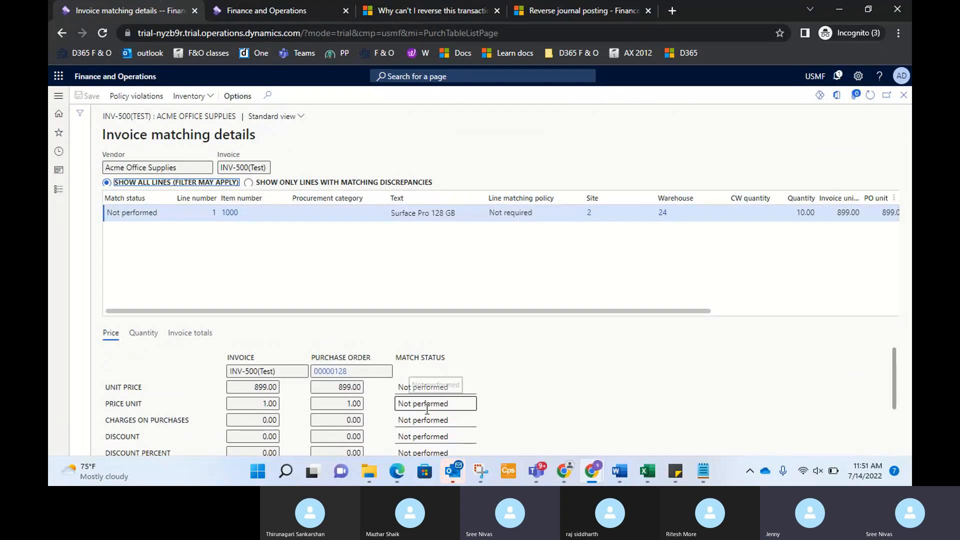
click(350, 299)
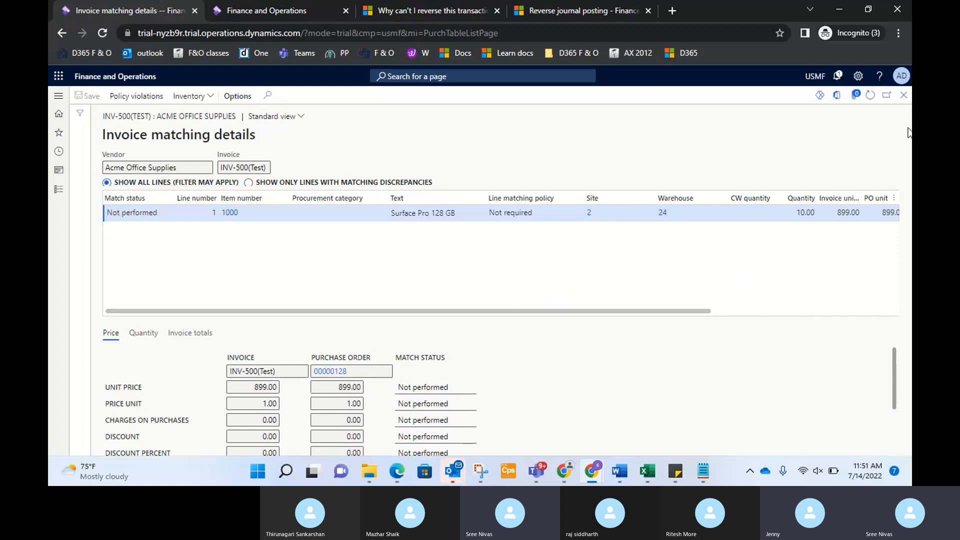
click(904, 100)
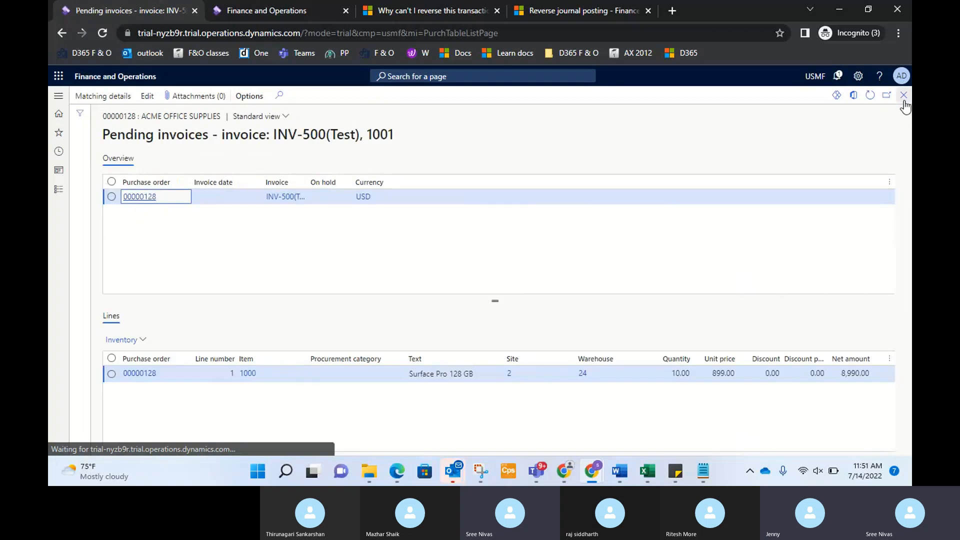
click(905, 98)
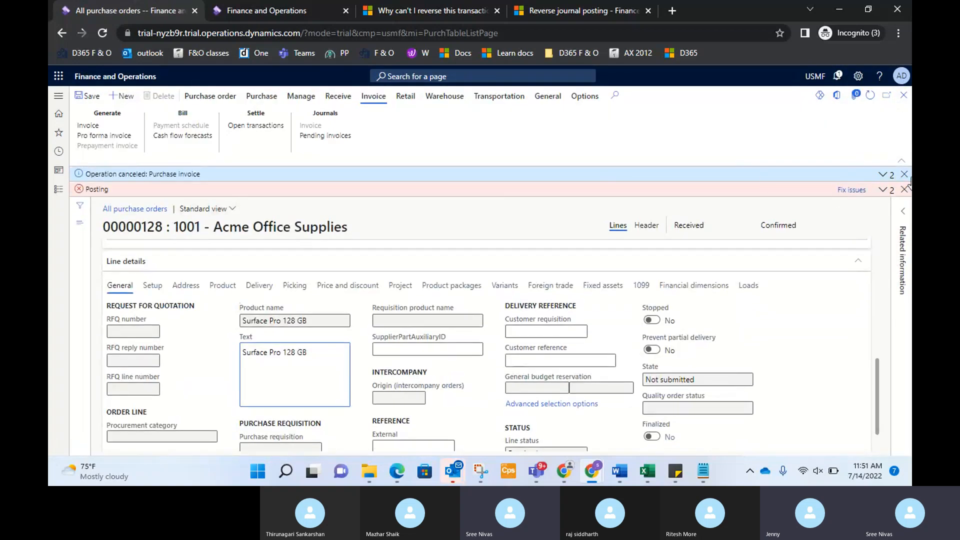
click(905, 190)
click(905, 174)
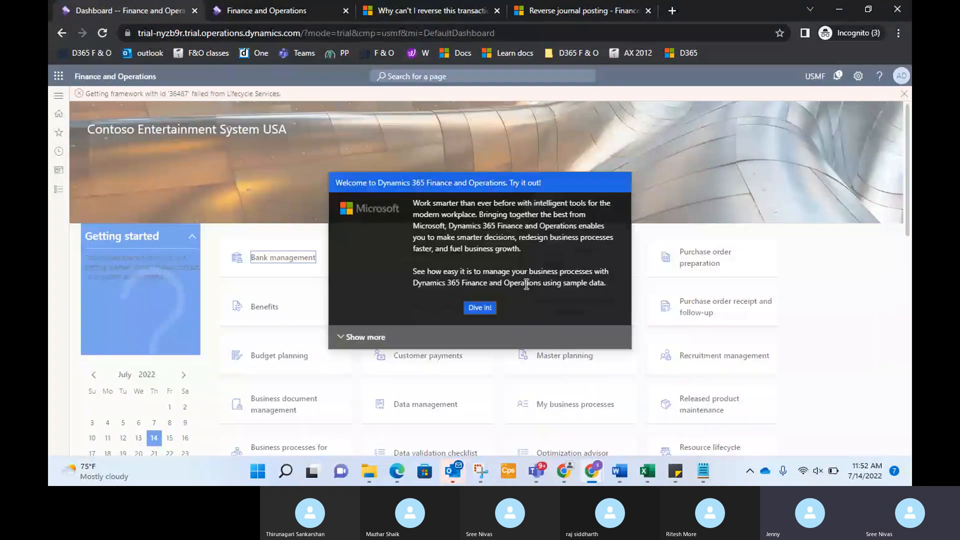
Dismiss the welcome tour and the error message on the dashboard.
click(481, 309)
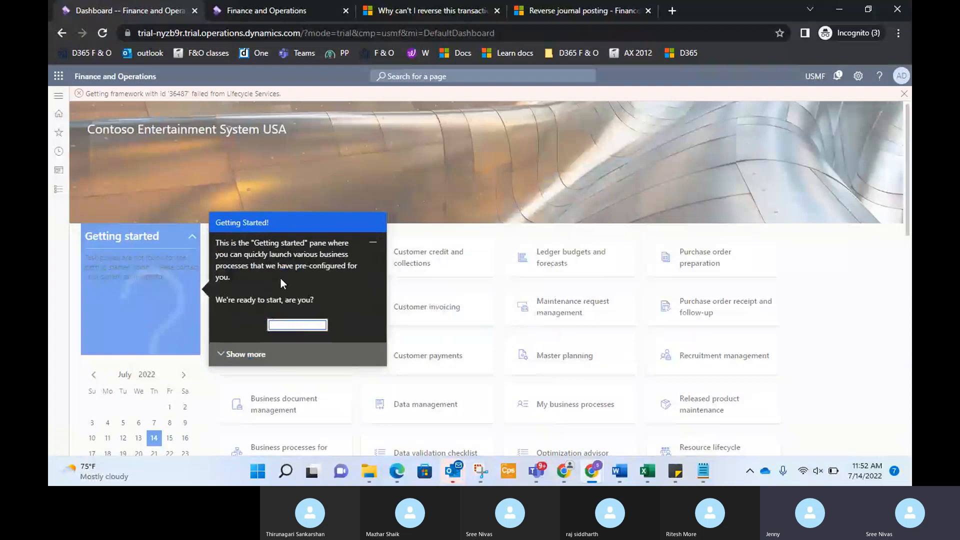
click(295, 325)
click(905, 93)
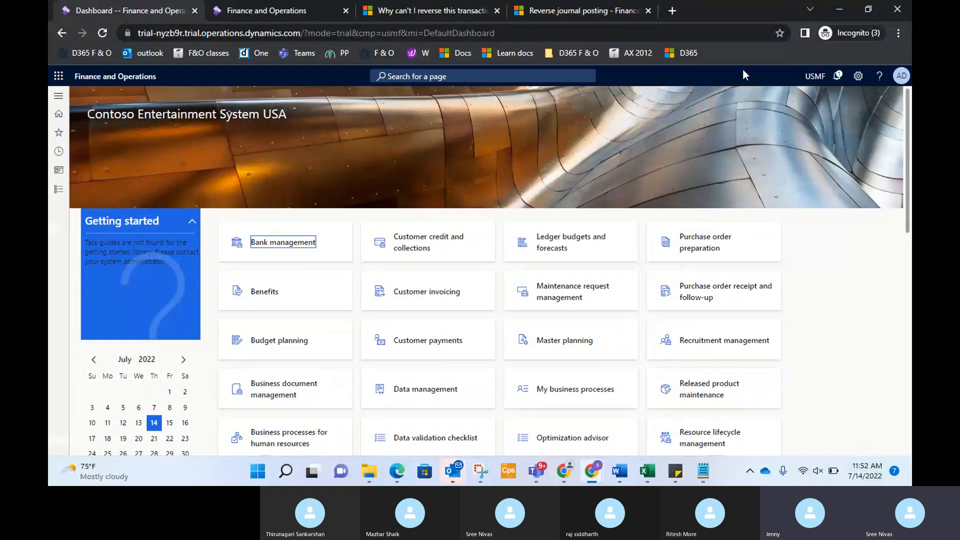
Open the list of all purchase orders in Accounts payable and browse through it.
click(59, 197)
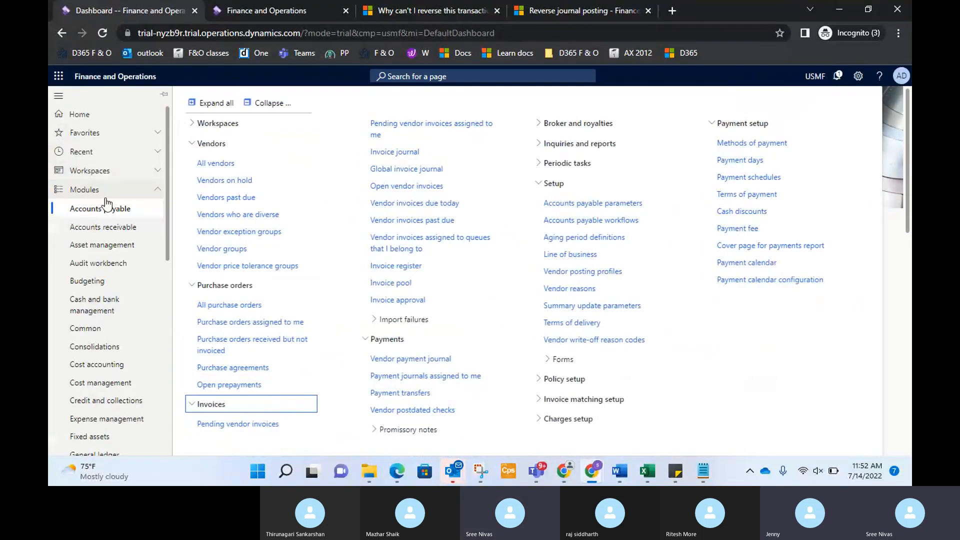
click(425, 175)
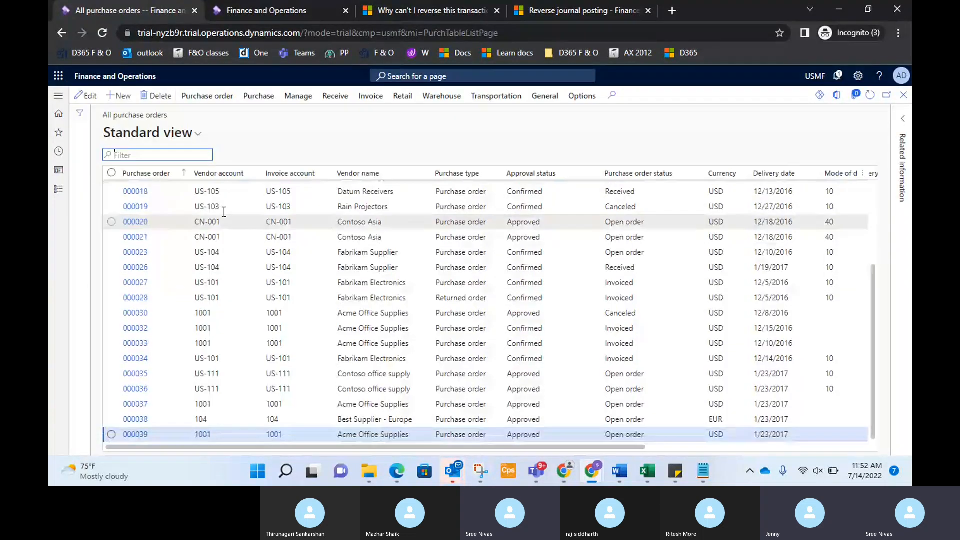
scroll(623, 309, up, 3)
scroll(622, 309, down, 10)
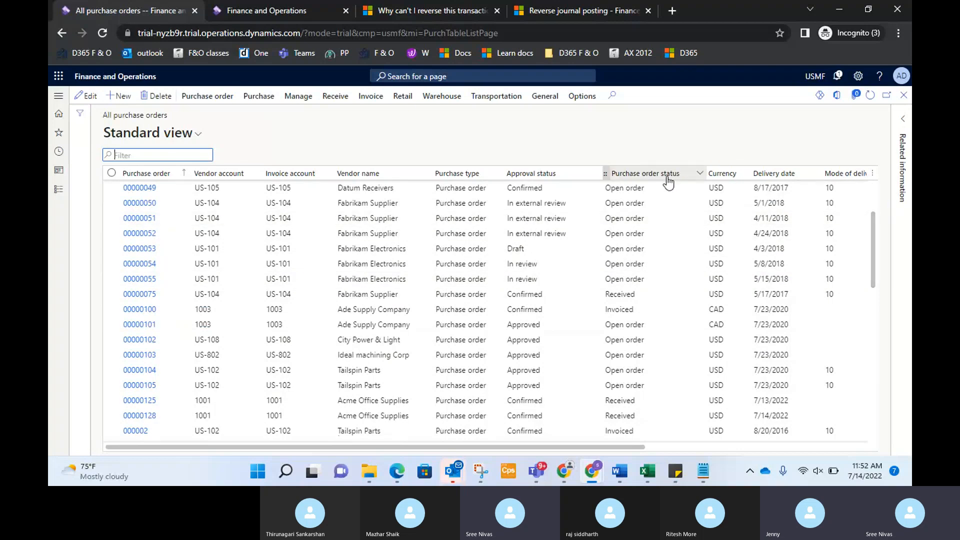
Sort the purchase orders by purchase order status in descending order and look for the invoiced ones.
click(698, 176)
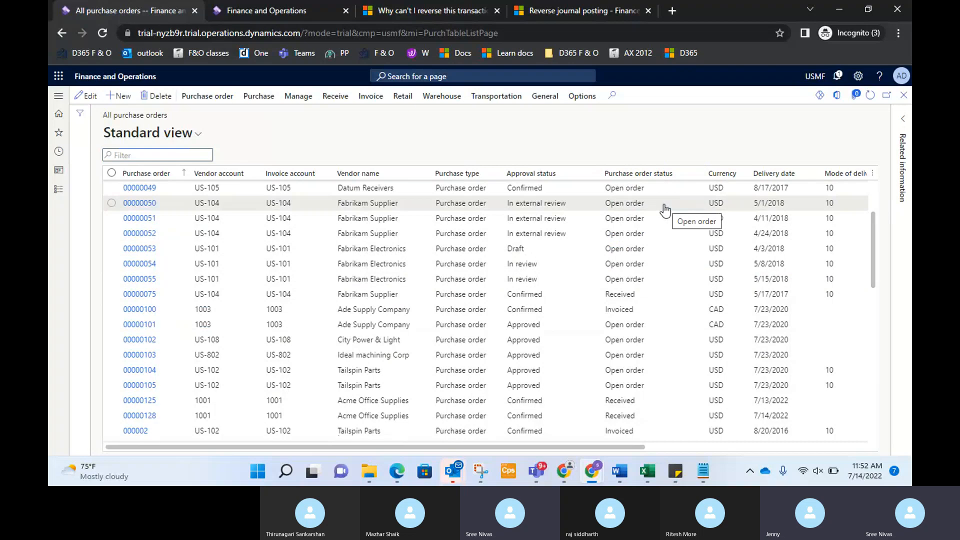
scroll(681, 279, up, 3)
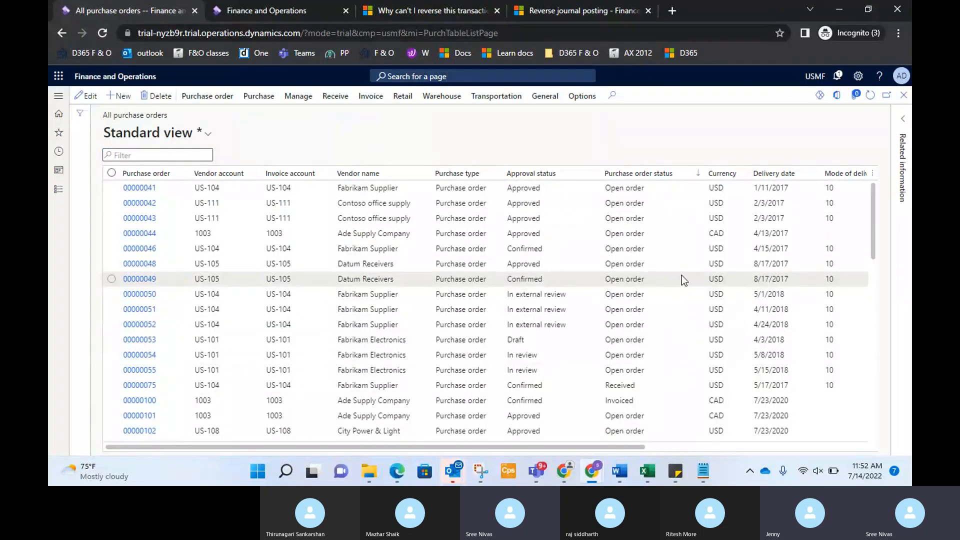
scroll(683, 282, down, 3)
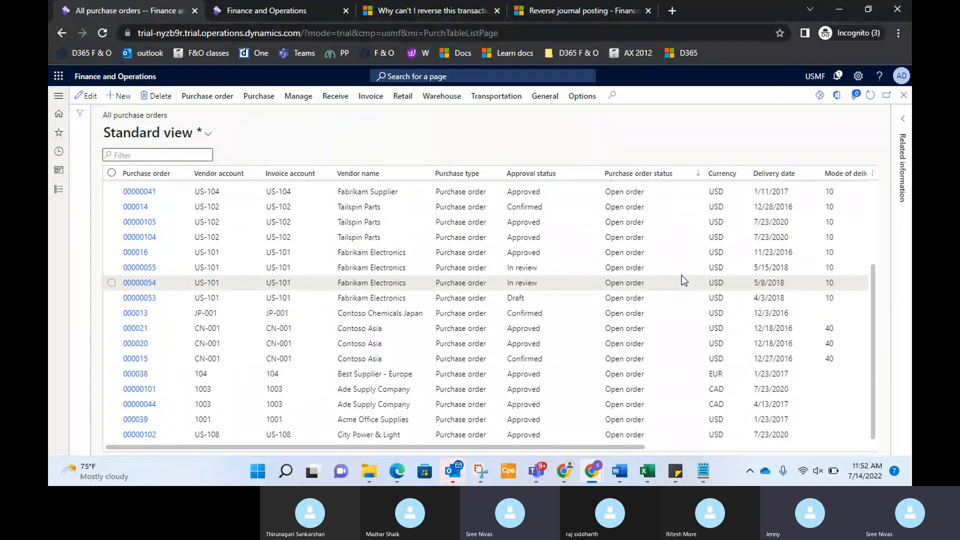
scroll(773, 306, down, 1)
scroll(774, 307, up, 1)
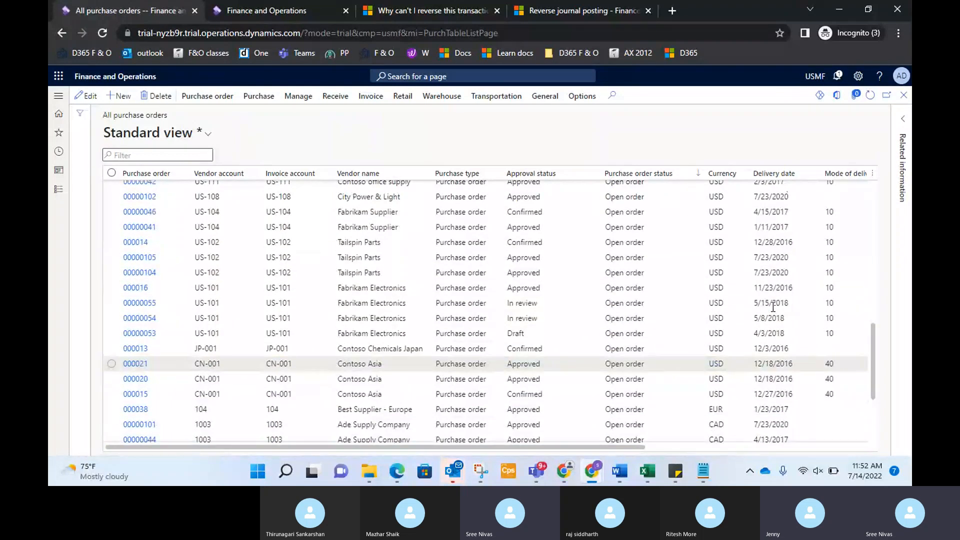
scroll(774, 307, up, 5)
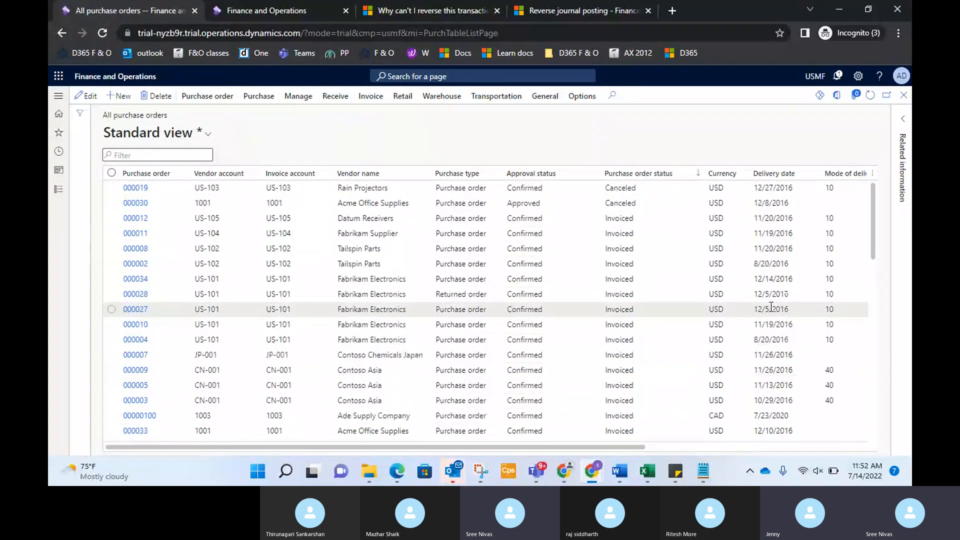
Open Fabrikam Electronics purchase order 000034 and look over its lines and line details.
click(132, 282)
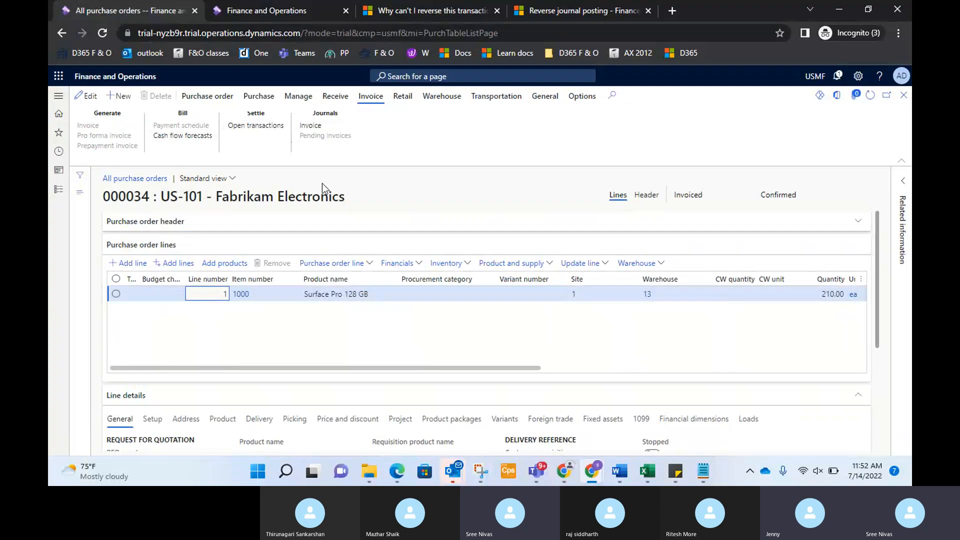
scroll(428, 325, down, 3)
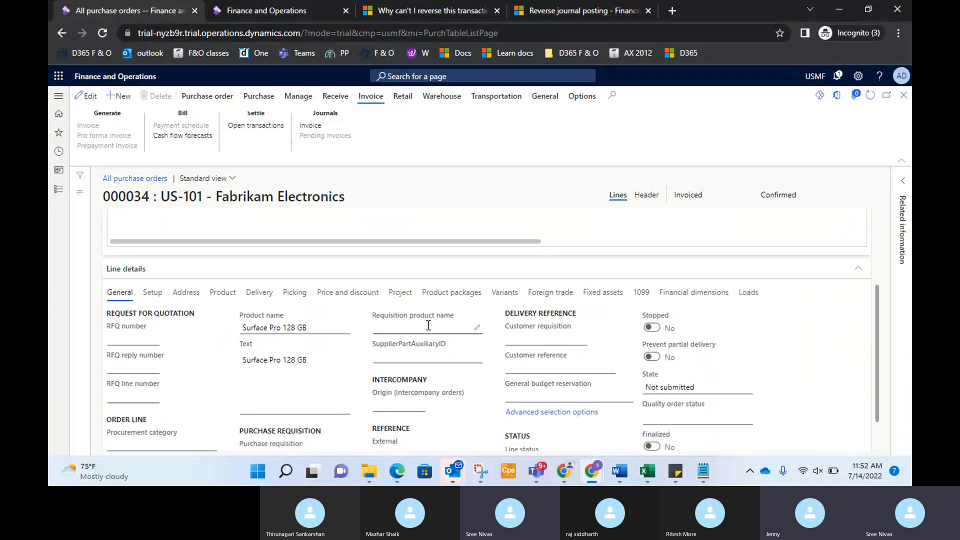
scroll(429, 325, up, 3)
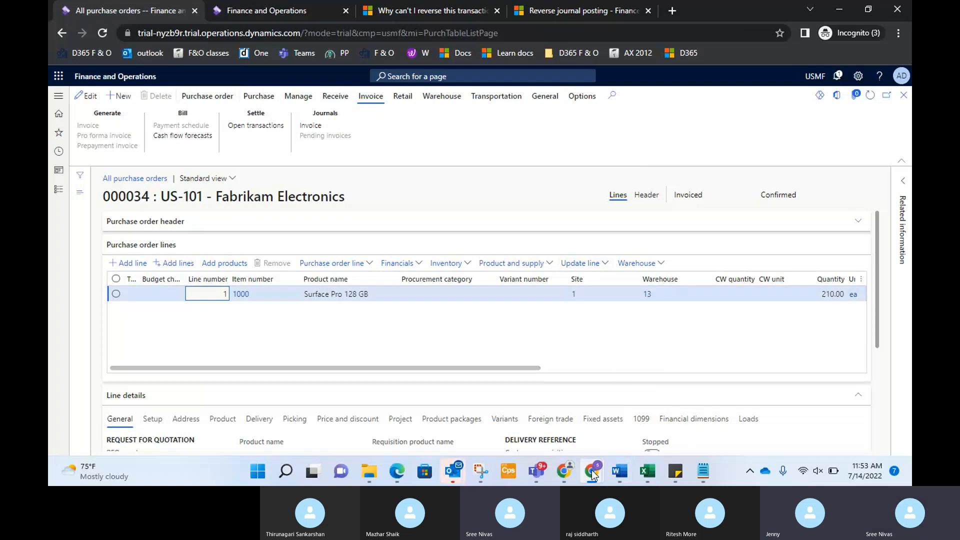
Switch to the Skype call window.
mouse_move(592, 470)
click(759, 403)
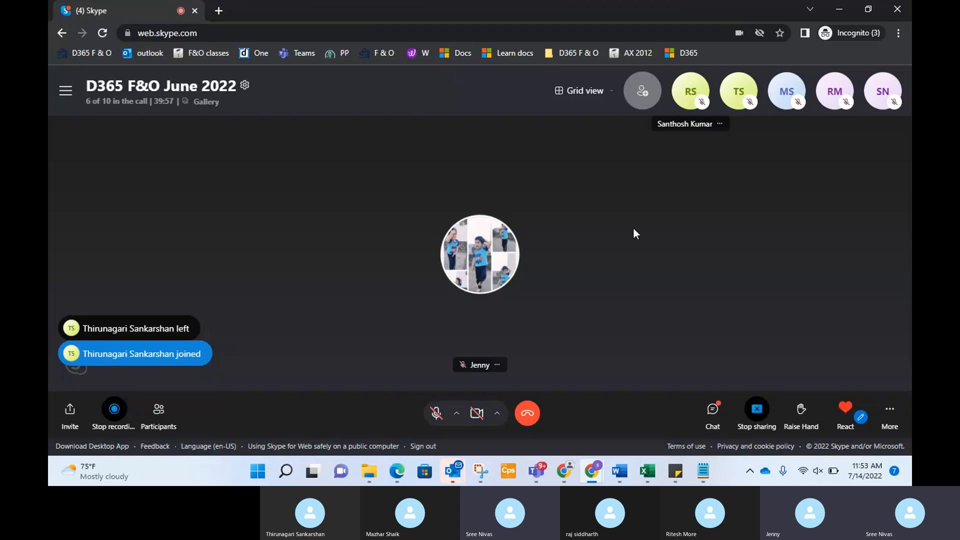